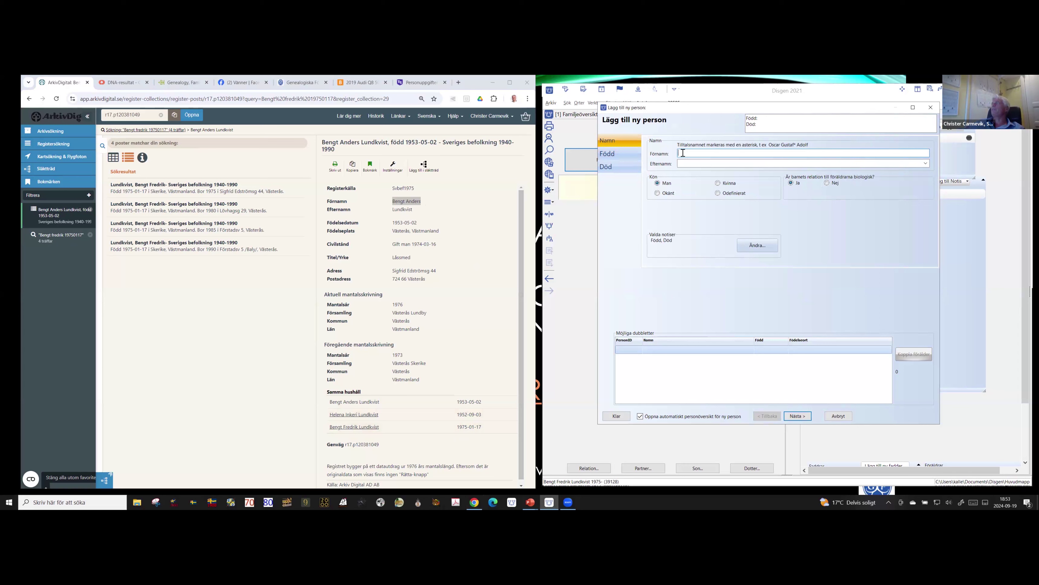
{"action": "type", "text": "Bengt Anders"}
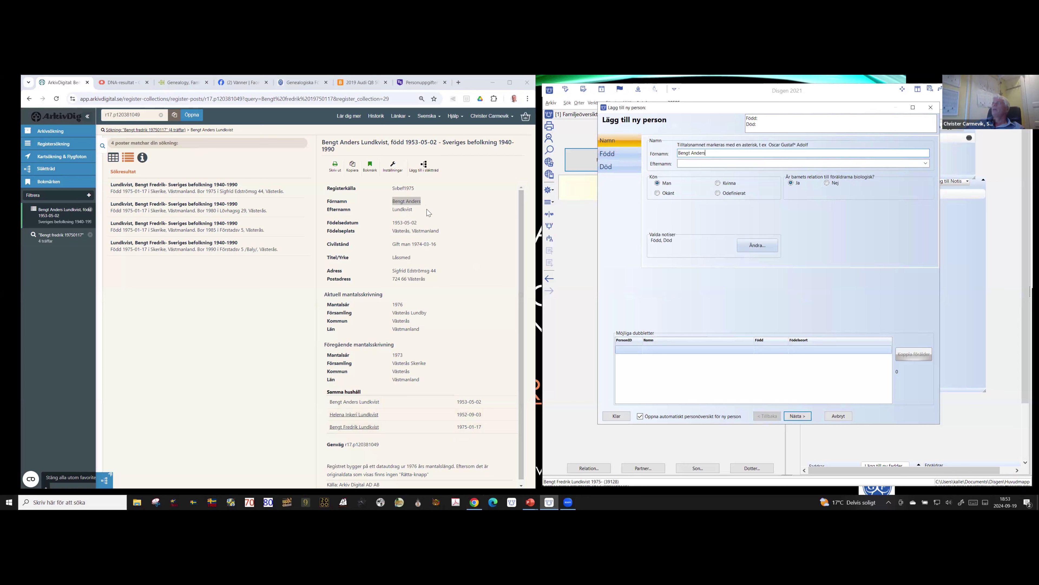
{"action": "double_click", "coordinate": [399, 209]}
{"action": "key", "text": "ctrl+c"}
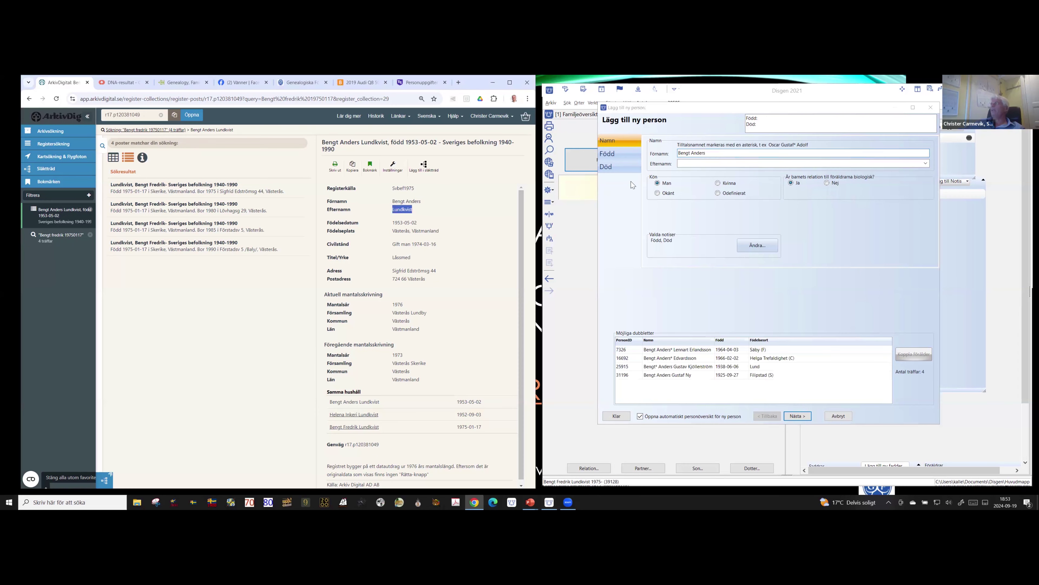
{"action": "left_click", "coordinate": [687, 163]}
{"action": "key", "text": "ctrl+v"}
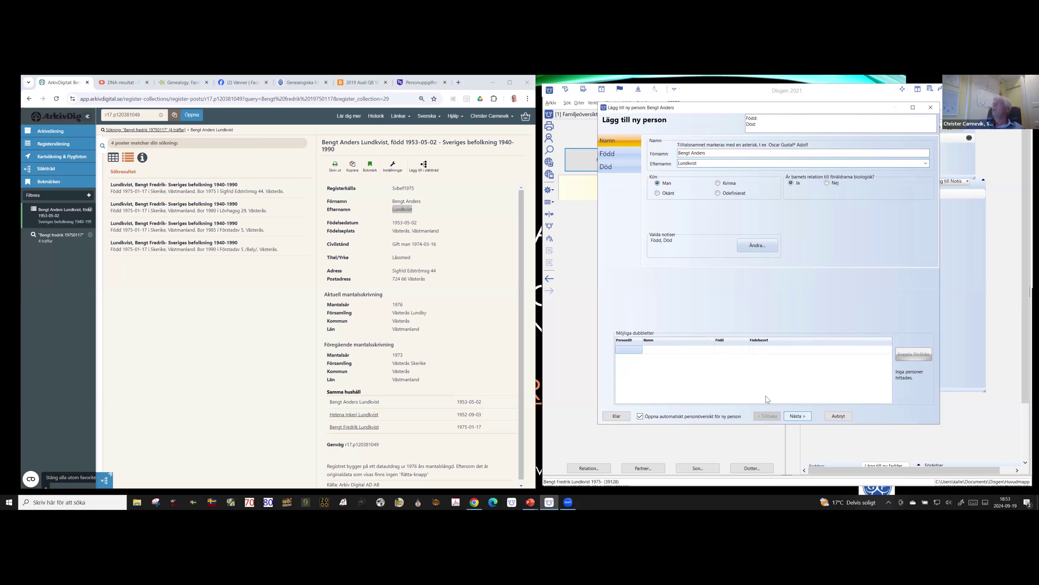
{"action": "key", "text": "Return"}
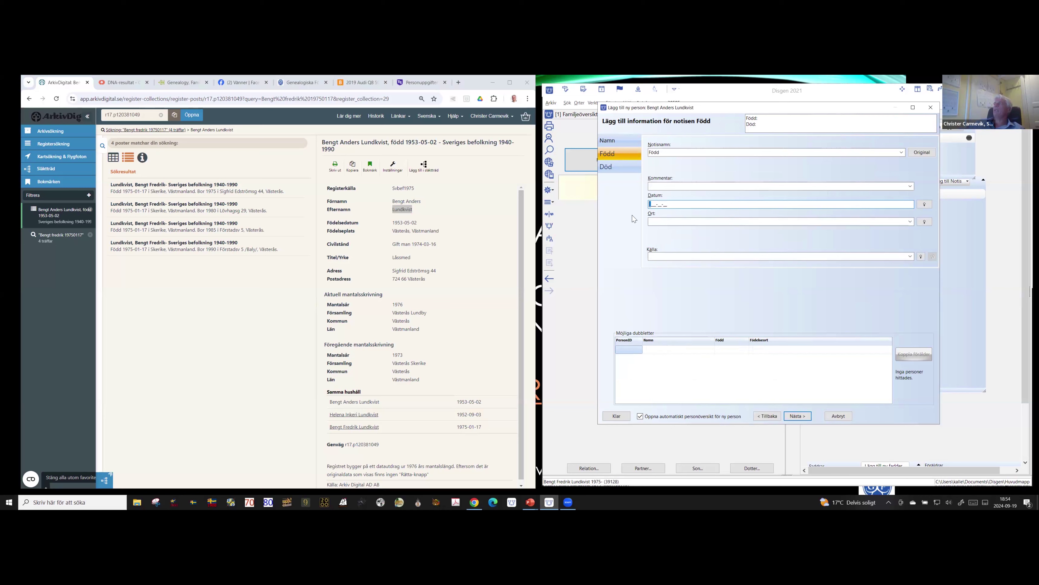
{"action": "double_click", "coordinate": [394, 222]}
{"action": "key", "text": "ctrl+c"}
{"action": "left_click", "coordinate": [654, 204]}
{"action": "key", "text": "ctrl+v"}
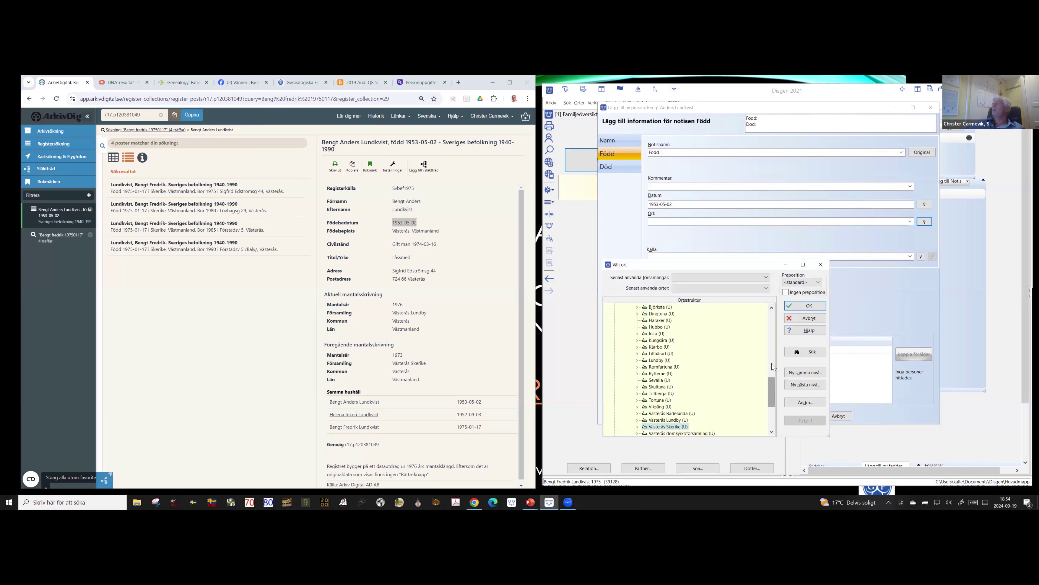
{"action": "scroll", "coordinate": [771, 364], "scroll_direction": "up", "scroll_amount": 4}
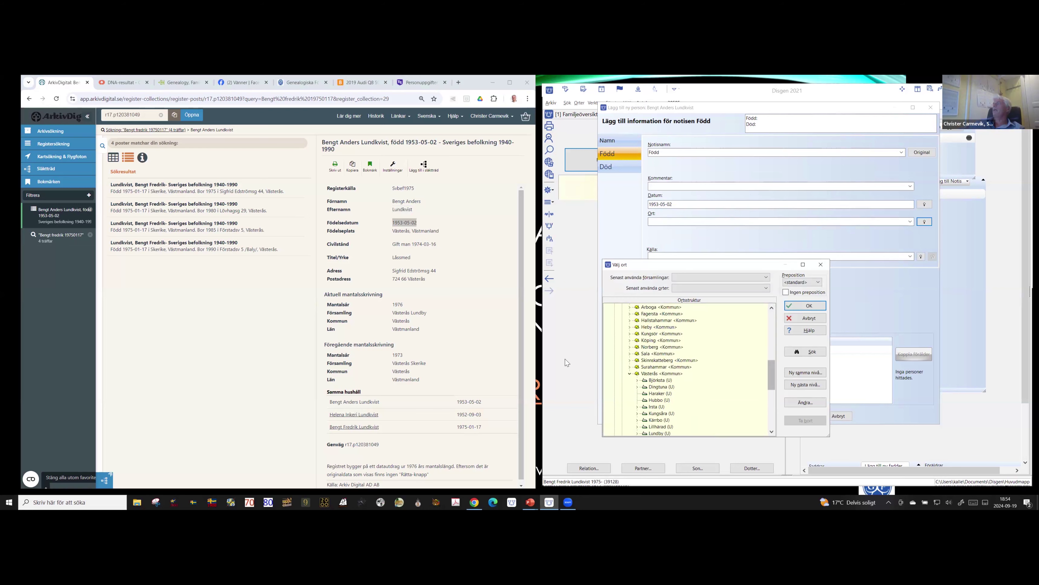
{"action": "left_click", "coordinate": [656, 374]}
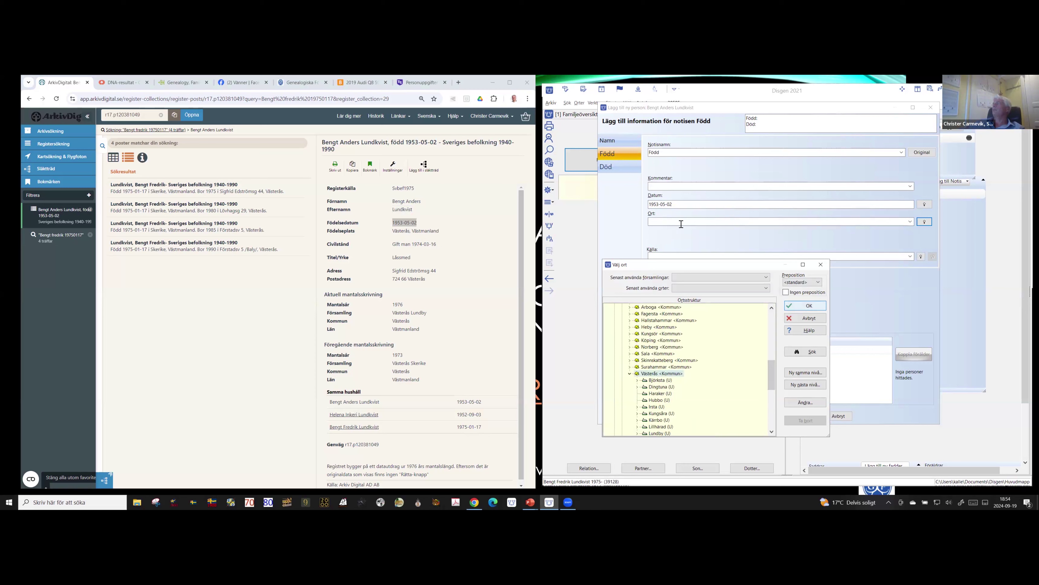
{"action": "key", "text": "Return"}
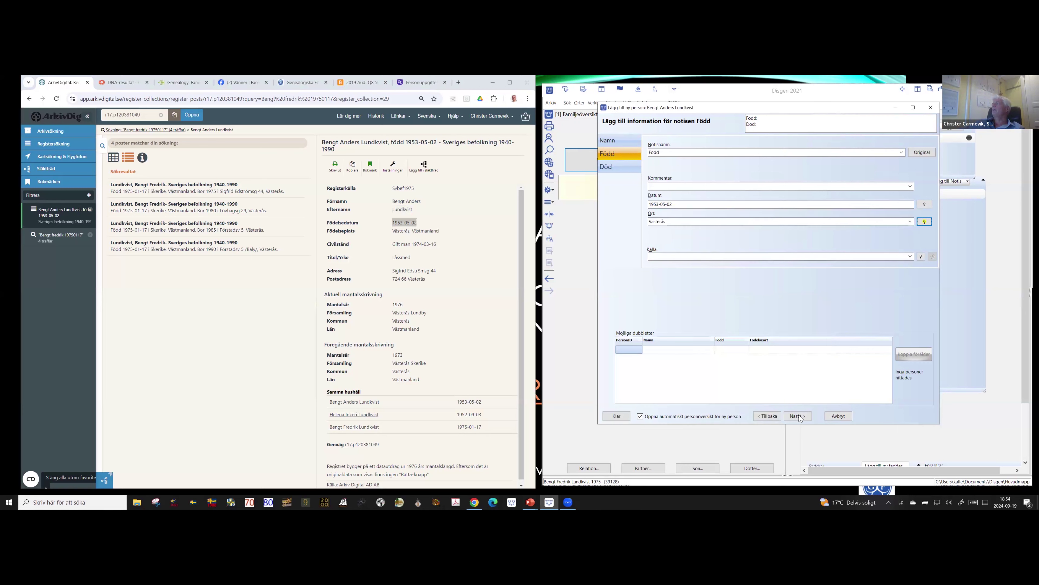
{"action": "left_click", "coordinate": [798, 416]}
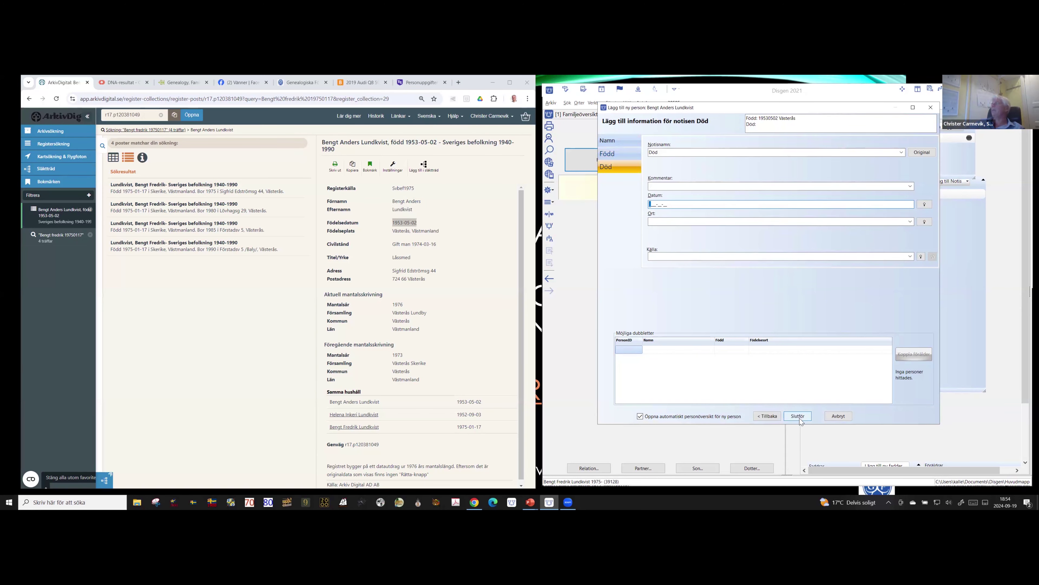
{"action": "left_click", "coordinate": [798, 416]}
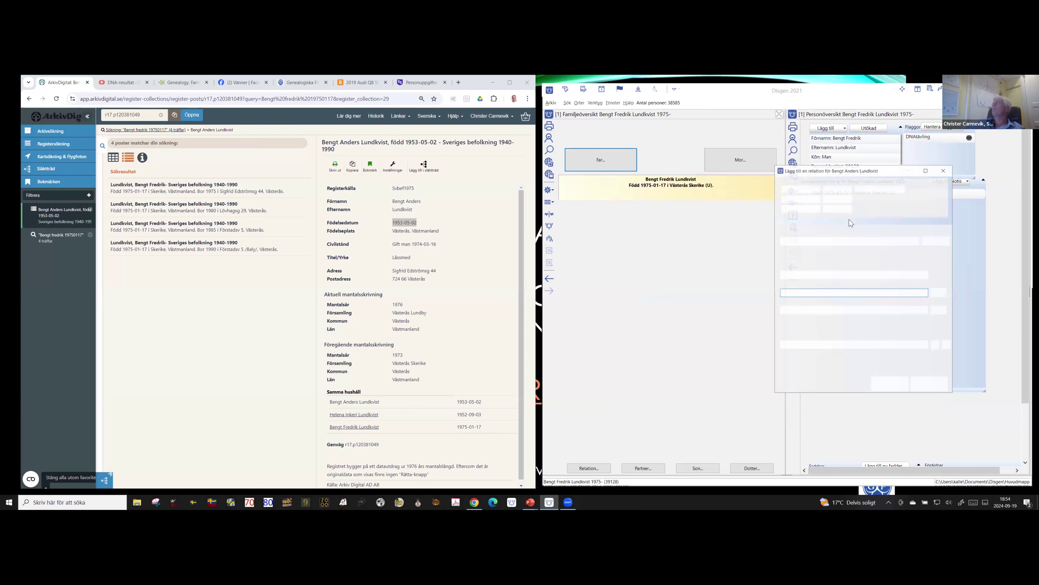
{"action": "left_click", "coordinate": [858, 189]}
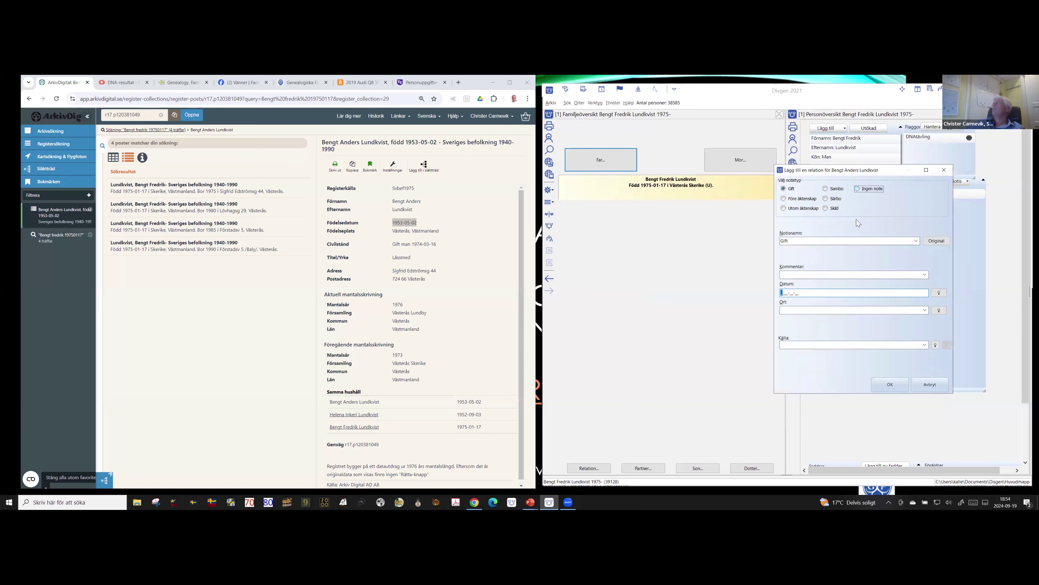
{"action": "left_click", "coordinate": [890, 385]}
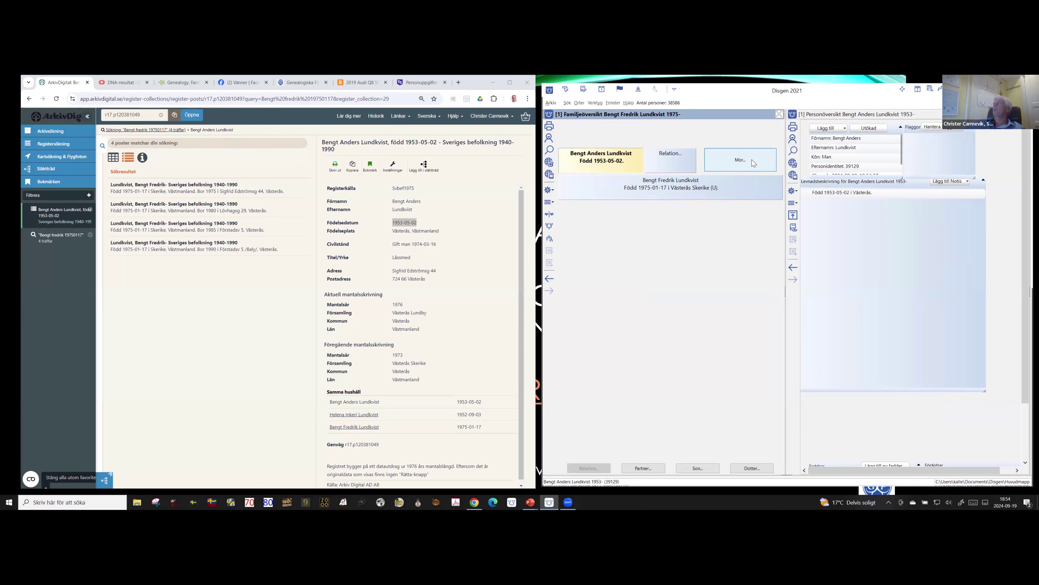
{"action": "left_click", "coordinate": [753, 163]}
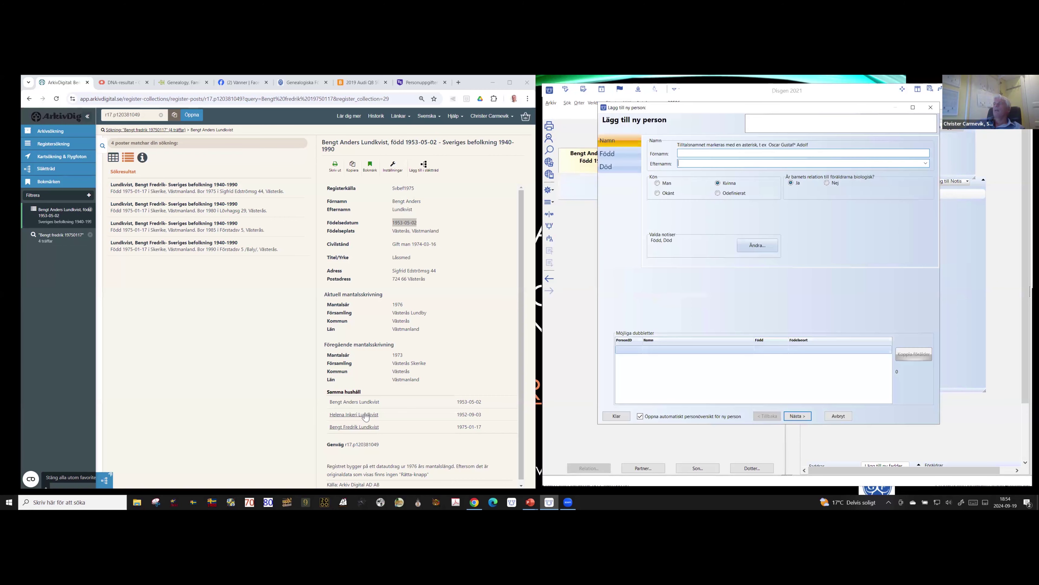
{"action": "key", "text": "alt+Tab"}
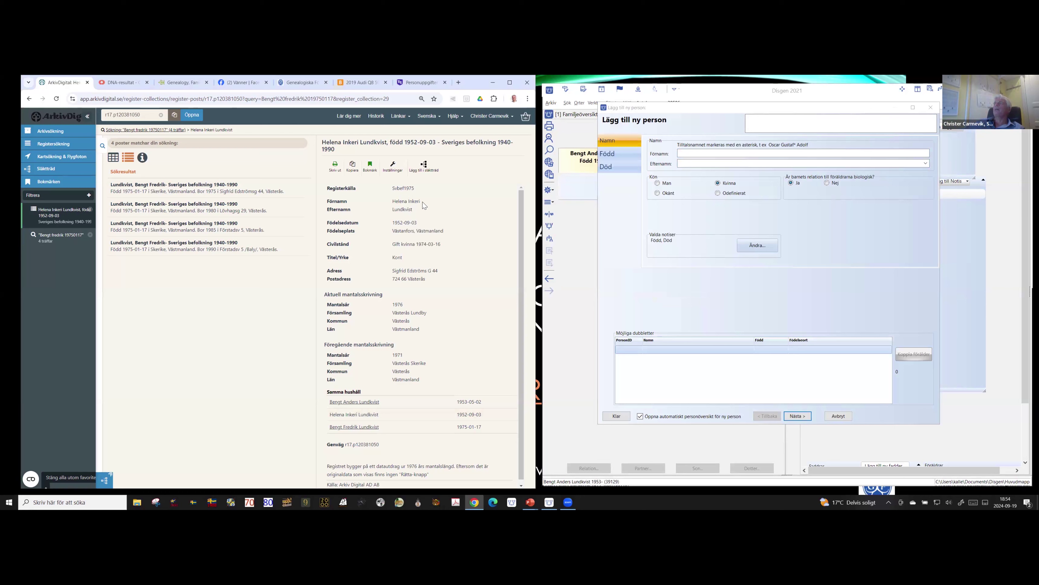
{"action": "left_click_drag", "start_coordinate": [393, 201], "coordinate": [421, 202]}
{"action": "left_click", "coordinate": [688, 153]}
{"action": "key", "text": "ctrl+v"}
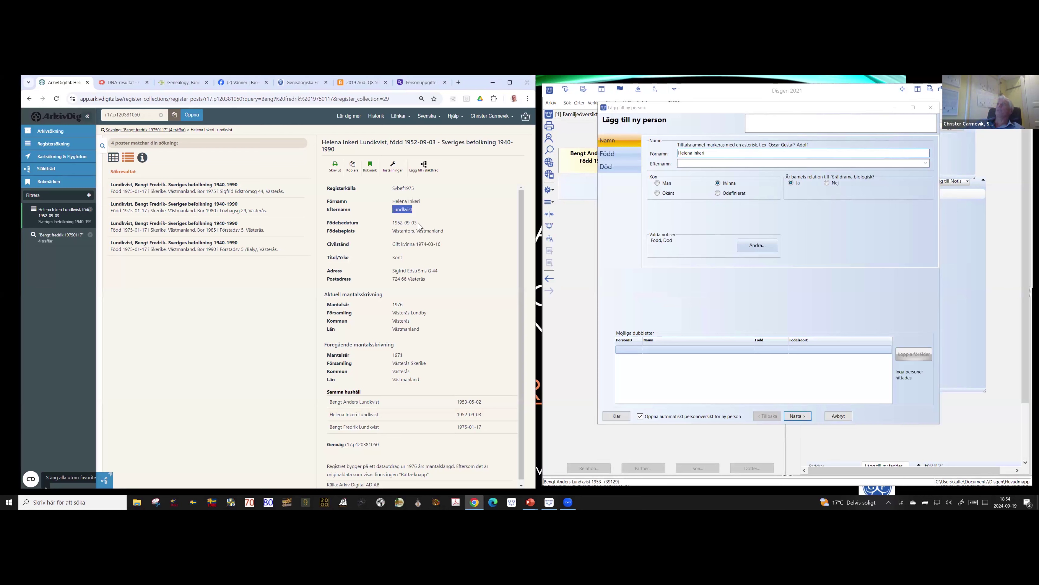
{"action": "double_click", "coordinate": [421, 219]}
{"action": "left_click_drag", "start_coordinate": [392, 223], "coordinate": [417, 223]}
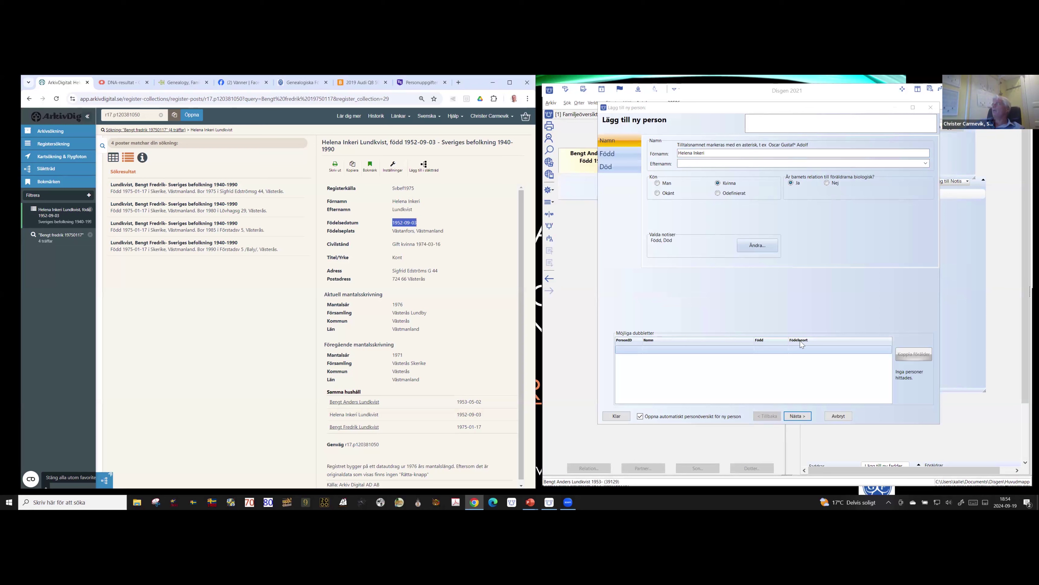
{"action": "left_click", "coordinate": [801, 416]}
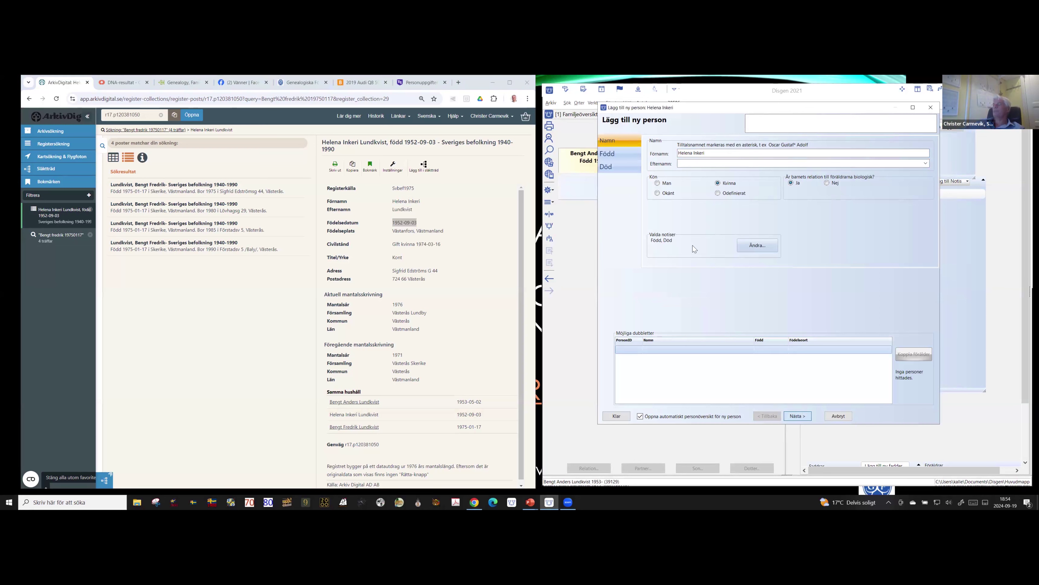
{"action": "key", "text": "ctrl+v"}
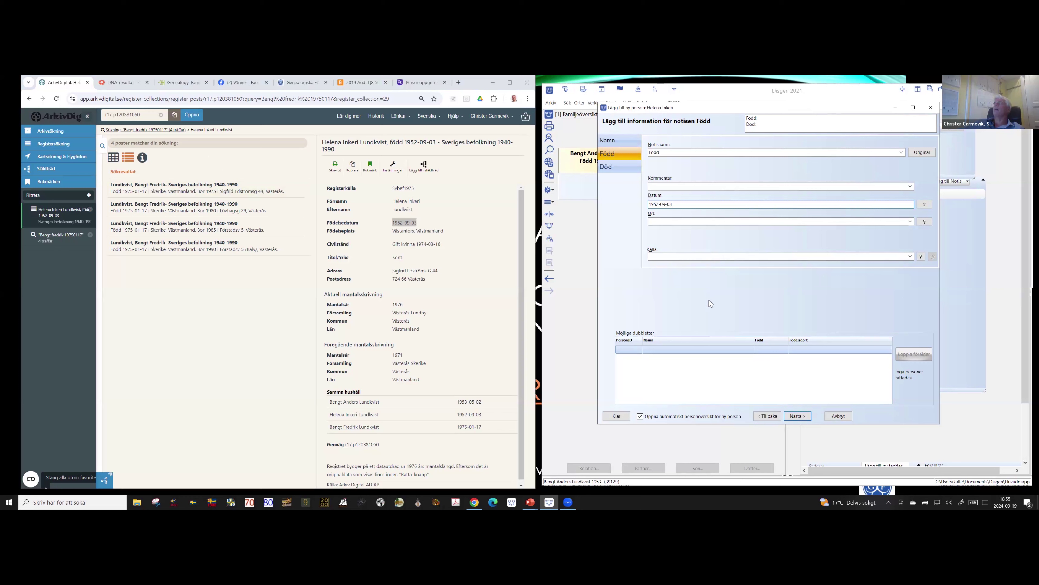
Step: Set her birthplace to Västanfors via the place search and finish adding her
{"action": "left_click", "coordinate": [924, 222]}
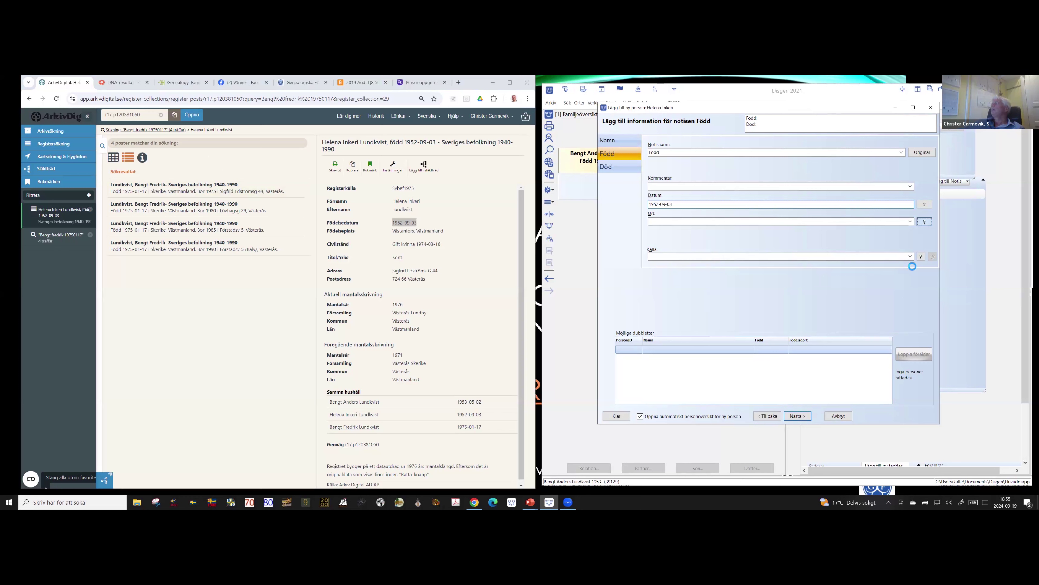
{"action": "left_click", "coordinate": [811, 352]}
{"action": "type", "text": "västan"}
{"action": "left_click", "coordinate": [779, 261]}
{"action": "left_click", "coordinate": [772, 283]}
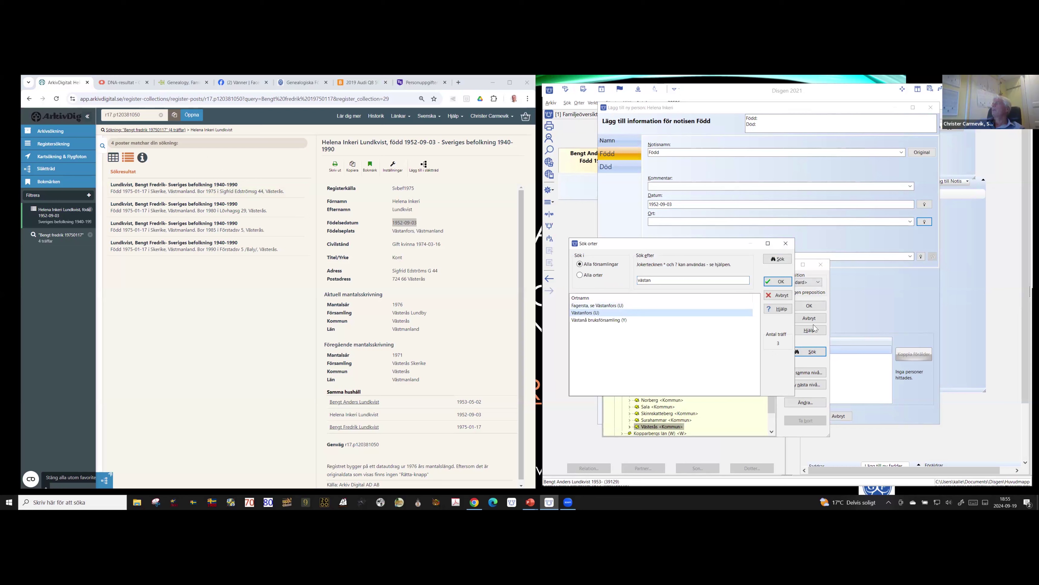
{"action": "left_click", "coordinate": [805, 305]}
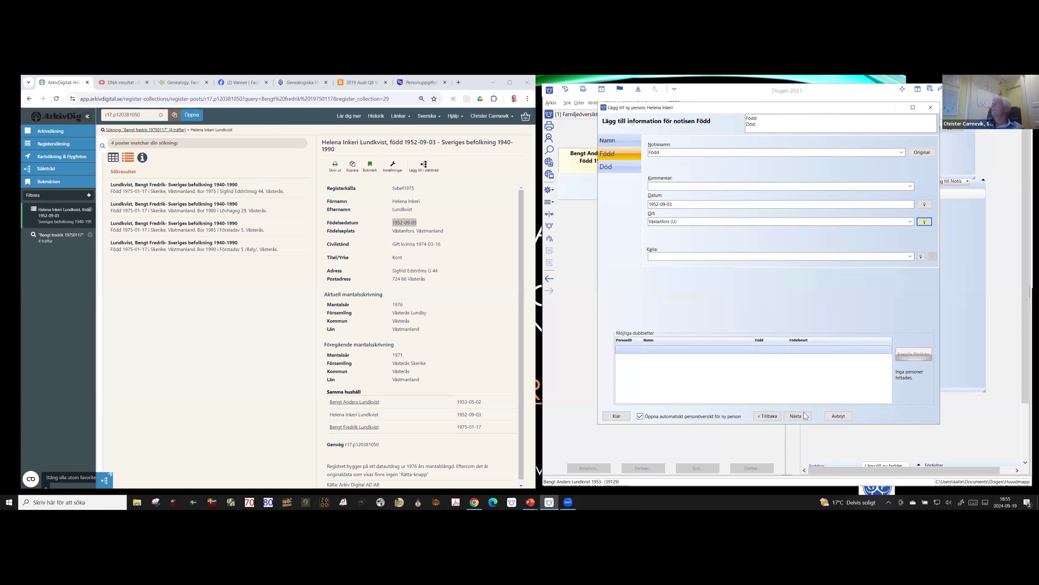
{"action": "left_click", "coordinate": [796, 416]}
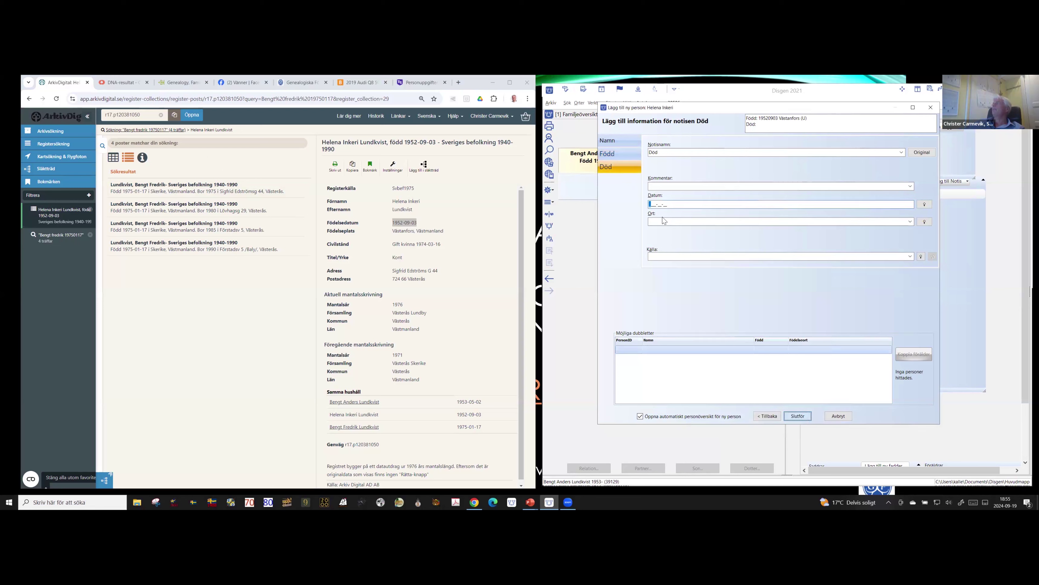
{"action": "key", "text": "Return"}
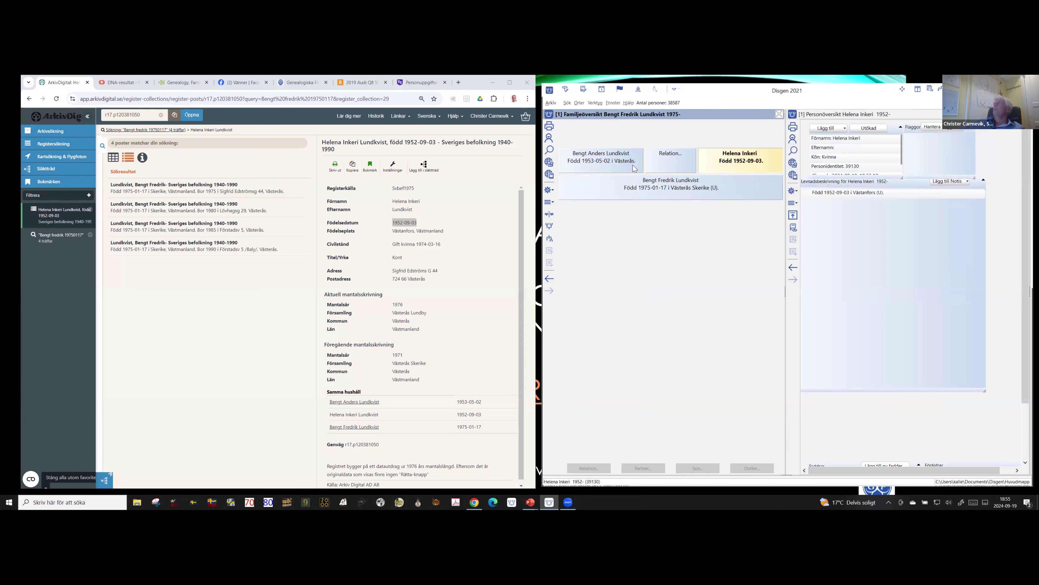
{"action": "left_click", "coordinate": [594, 167]}
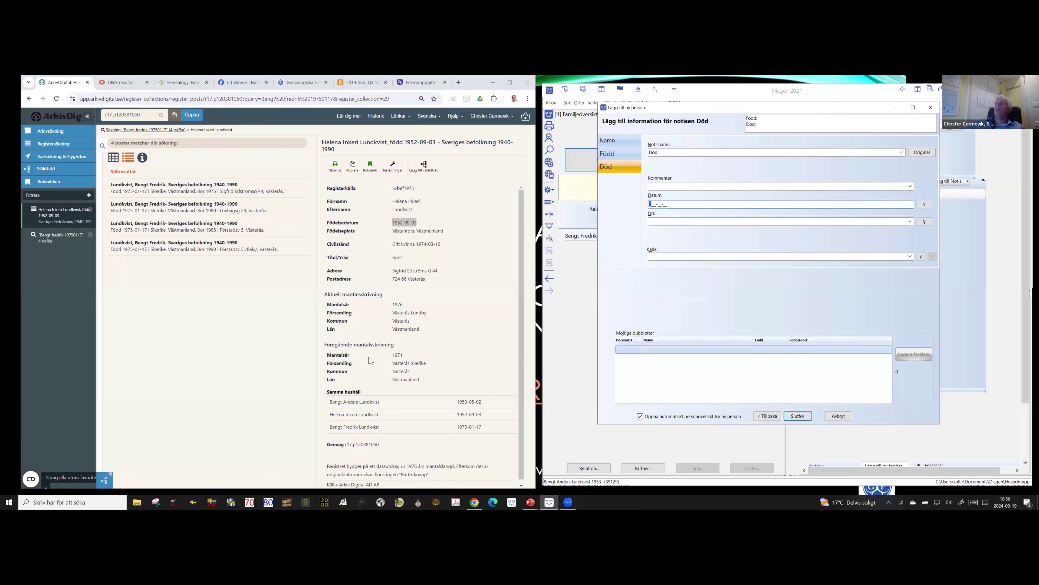
{"action": "left_click", "coordinate": [356, 404]}
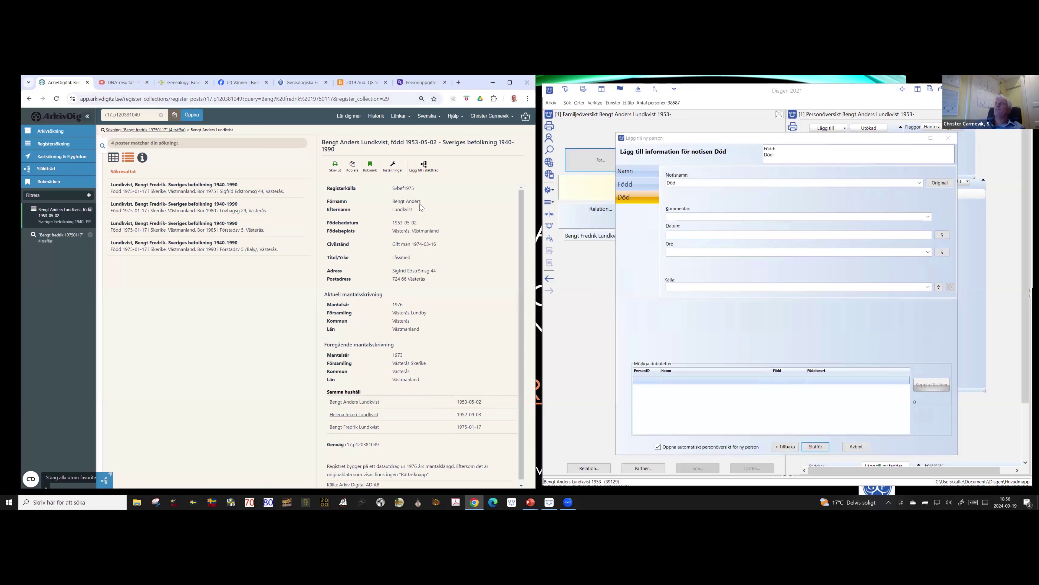
{"action": "left_click_drag", "start_coordinate": [428, 204], "coordinate": [391, 202]}
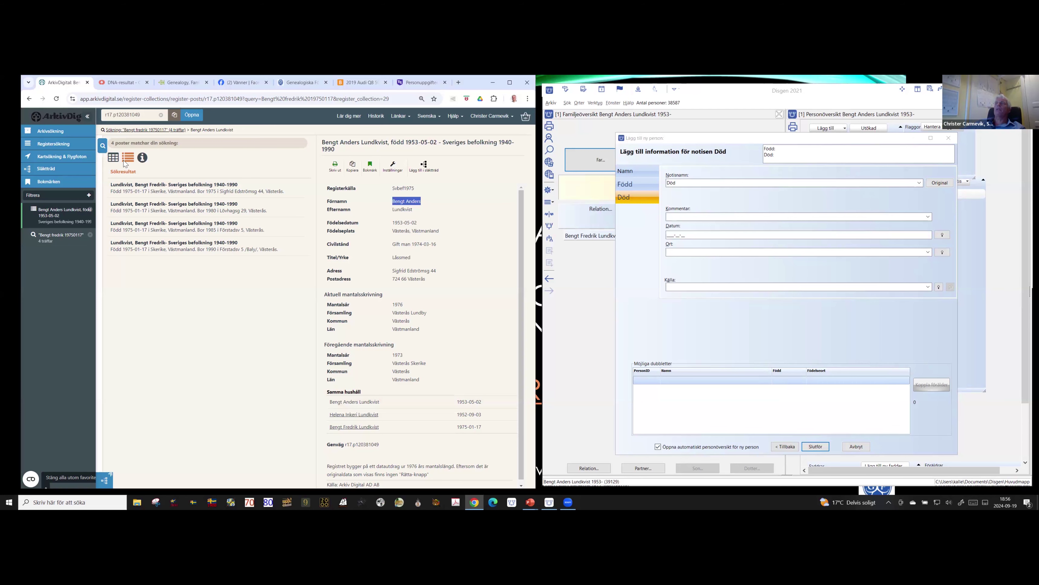
{"action": "left_click", "coordinate": [102, 145]}
{"action": "triple_click", "coordinate": [103, 224]}
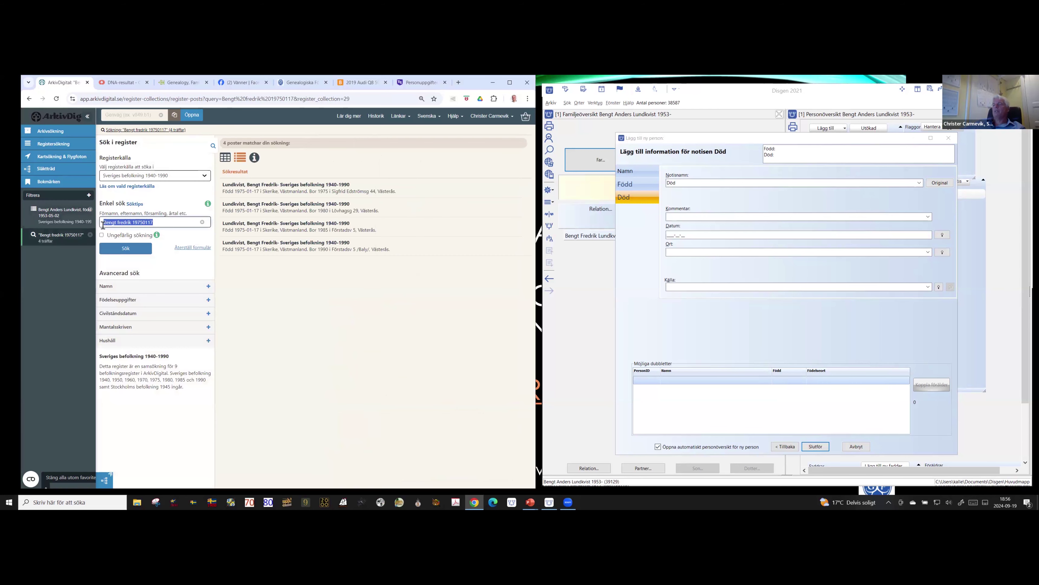
{"action": "key", "text": "ctrl+v"}
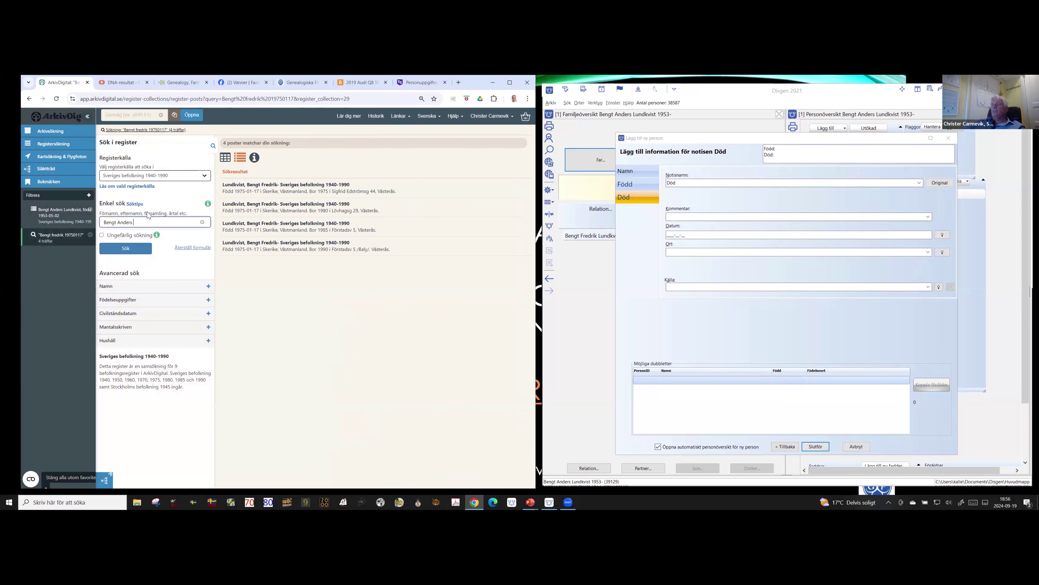
{"action": "type", "text": "lundkvist"}
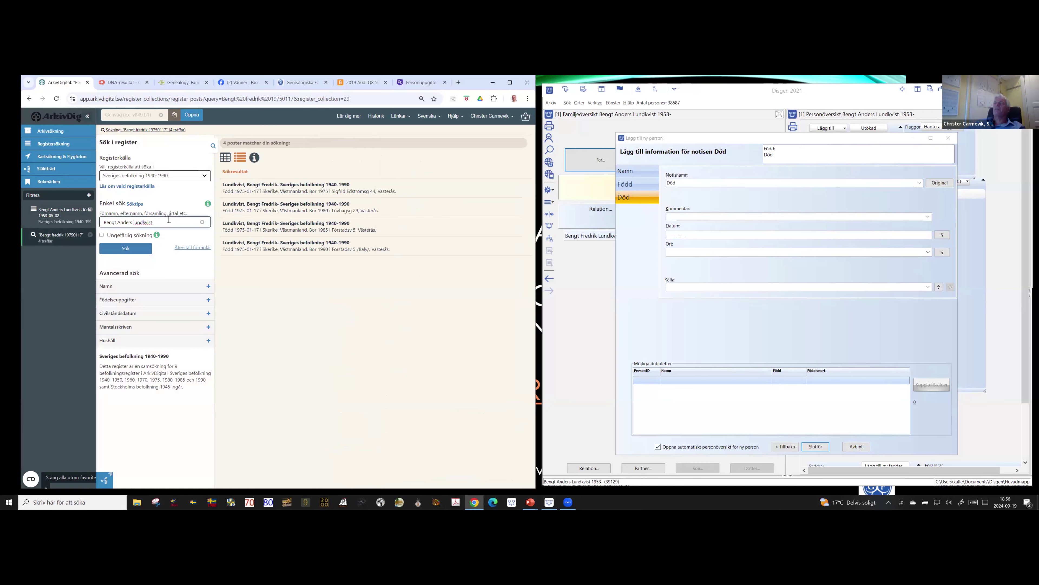
{"action": "type", "text": "1953"}
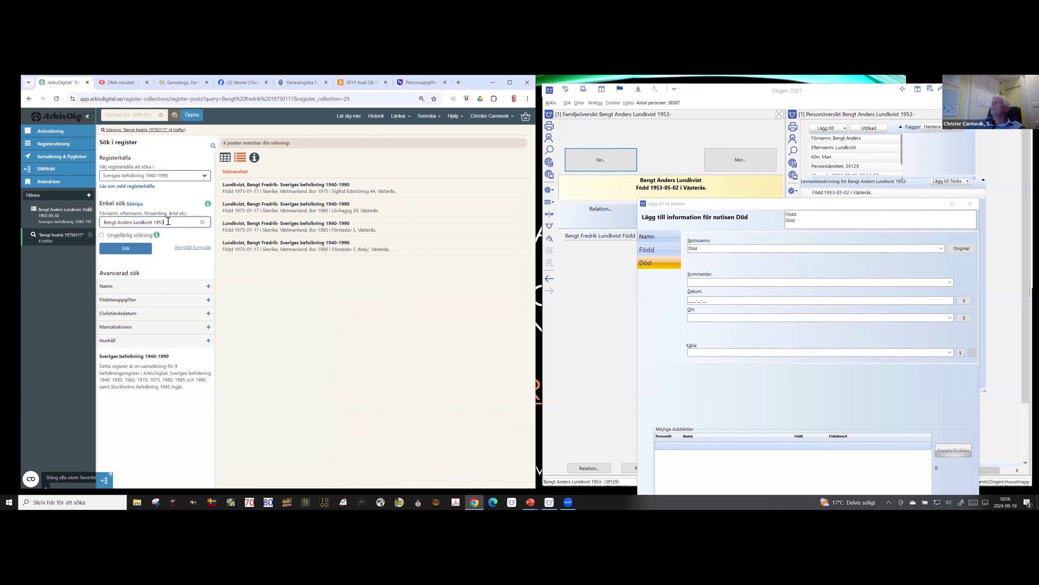
{"action": "type", "text": "0502"}
{"action": "key", "text": "Return"}
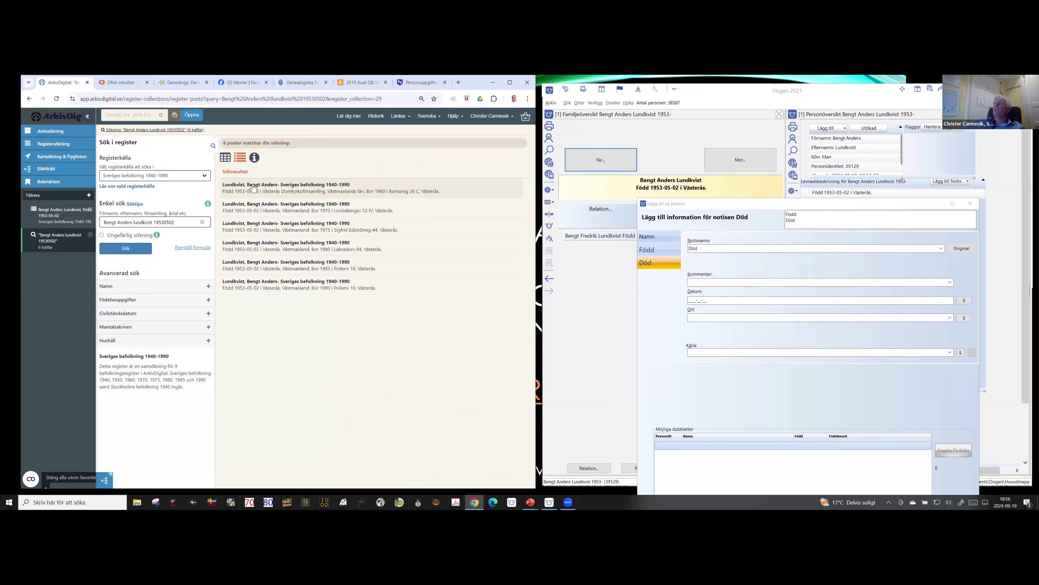
{"action": "left_click", "coordinate": [253, 188]}
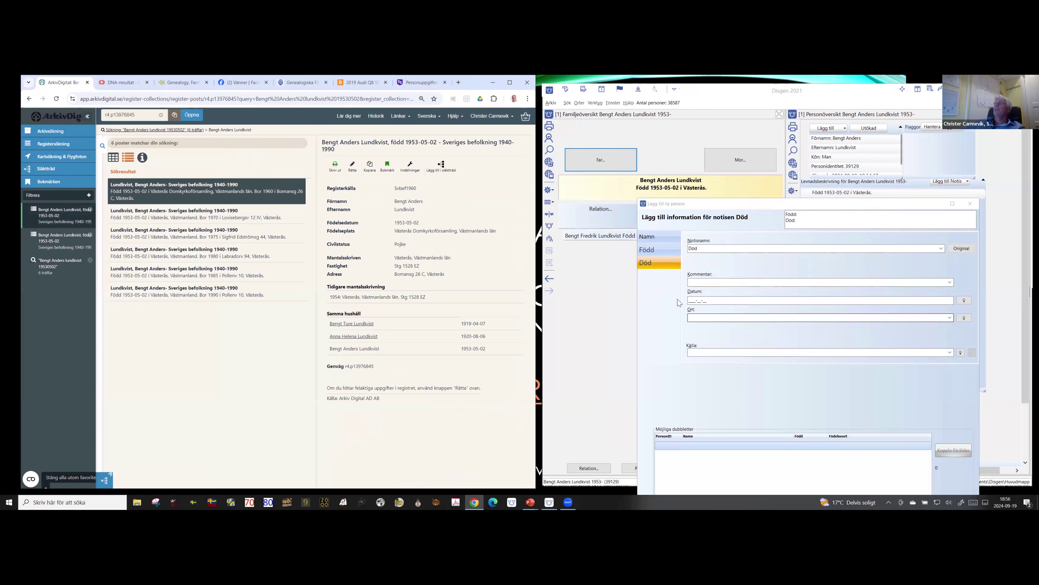
{"action": "left_click", "coordinate": [360, 324]}
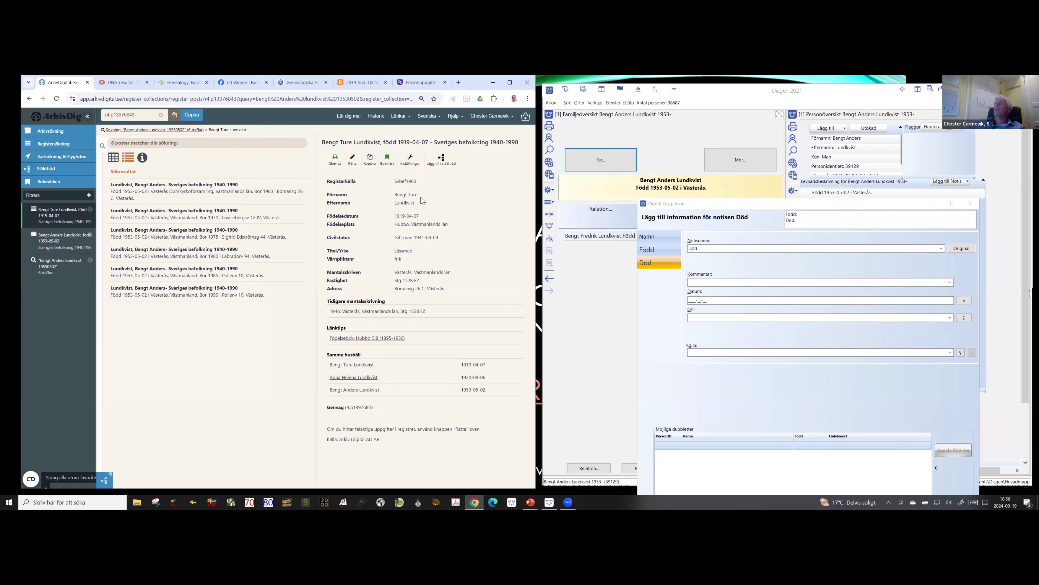
Step: Enter the father's first names and surname Lundkvist in the new-person form
{"action": "left_click_drag", "start_coordinate": [420, 195], "coordinate": [402, 198]}
{"action": "key", "text": "ctrl+c"}
{"action": "left_click", "coordinate": [695, 298]}
{"action": "left_click_drag", "start_coordinate": [771, 202], "coordinate": [775, 124]}
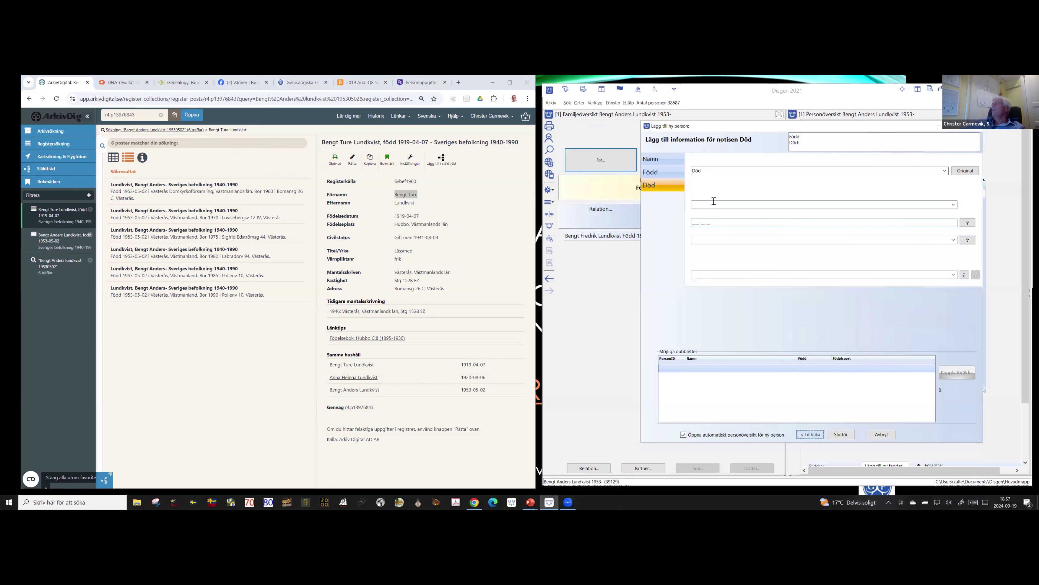
{"action": "left_click", "coordinate": [810, 434]}
{"action": "left_click", "coordinate": [809, 435]}
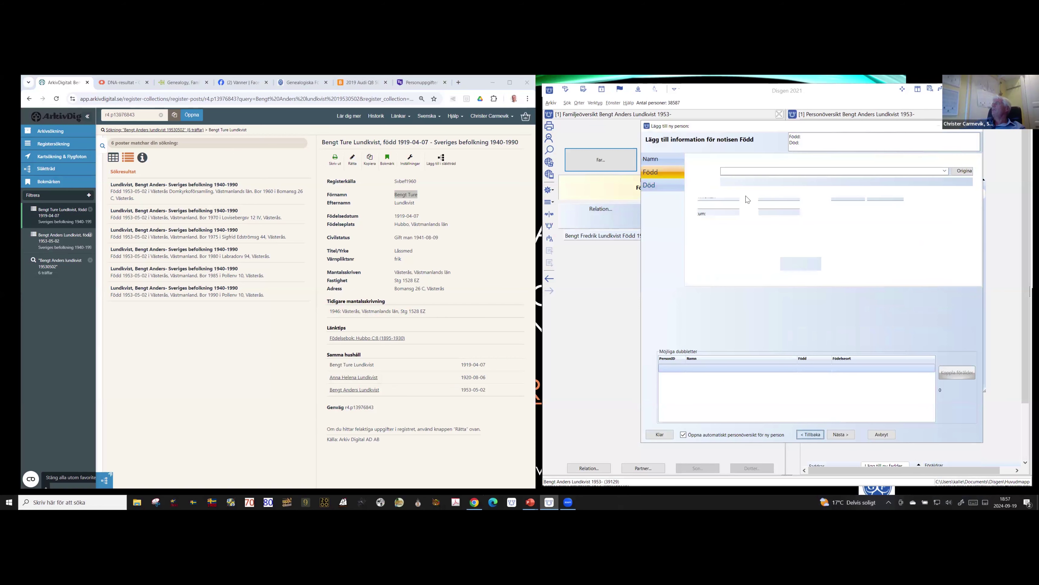
{"action": "key", "text": "ctrl+v"}
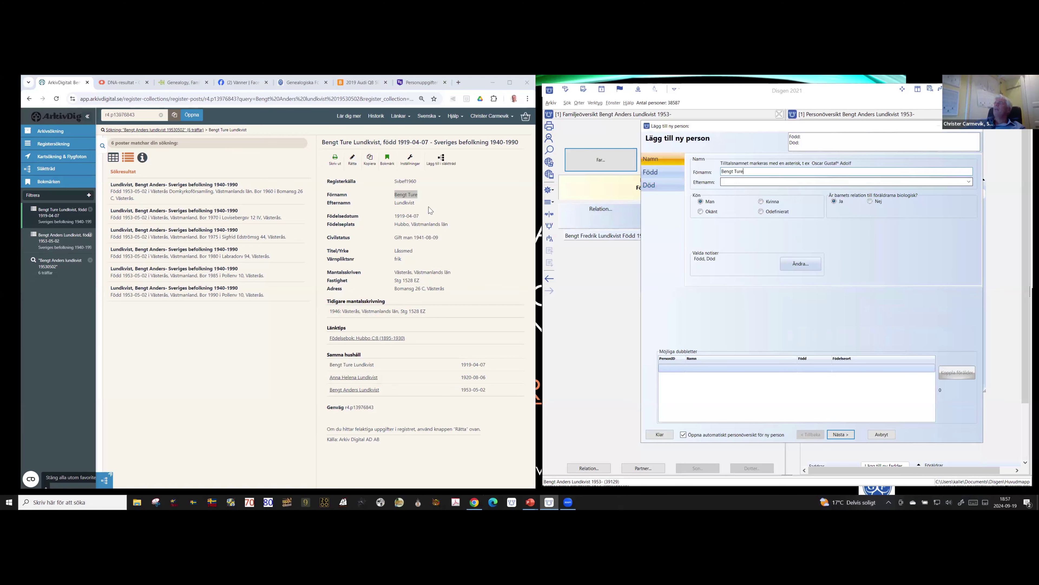
{"action": "double_click", "coordinate": [405, 203]}
{"action": "key", "text": "ctrl+c"}
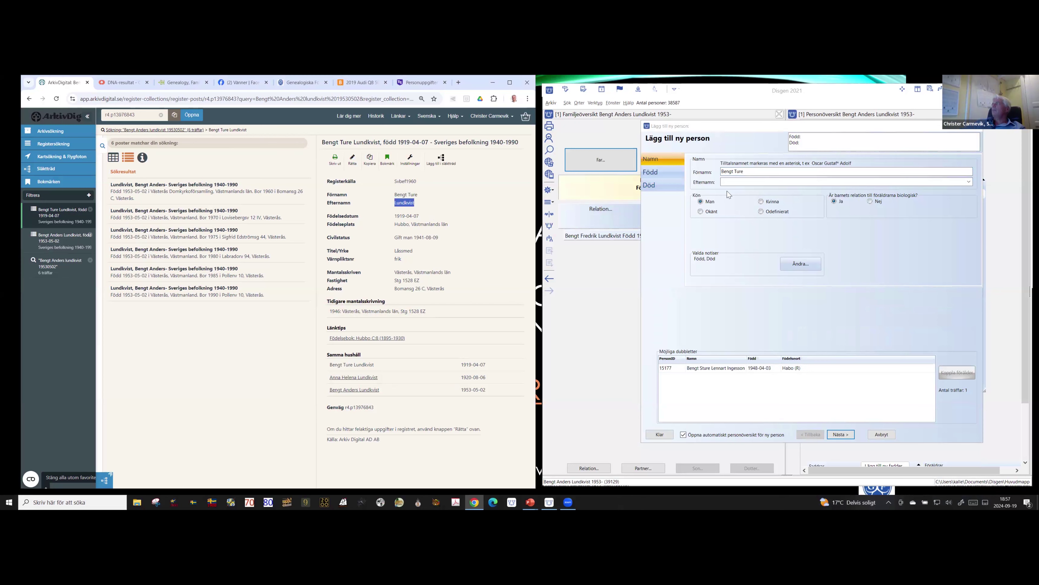
{"action": "left_click", "coordinate": [736, 182]}
{"action": "key", "text": "ctrl+v"}
{"action": "left_click", "coordinate": [838, 434]}
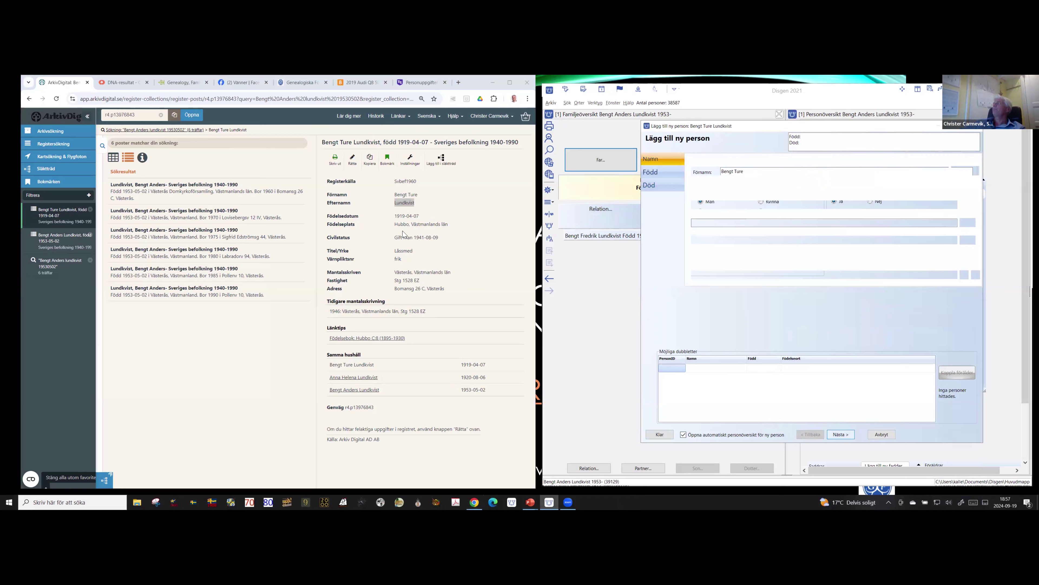
Step: Set his birth date to 1919-04-07 and birthplace to Hubbo (U)
{"action": "left_click_drag", "start_coordinate": [422, 217], "coordinate": [384, 216]}
{"action": "key", "text": "ctrl+c"}
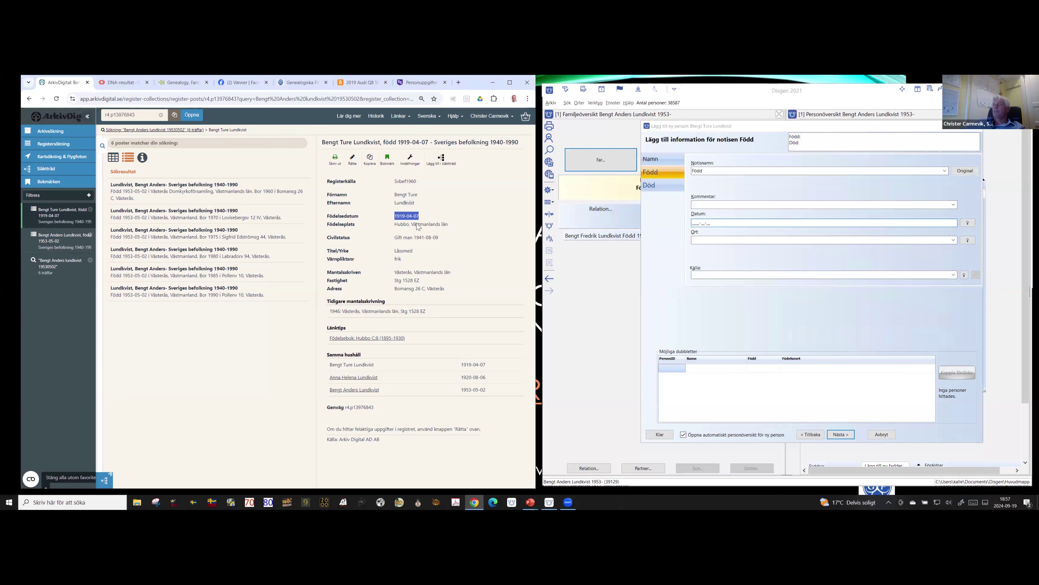
{"action": "left_click", "coordinate": [739, 234]}
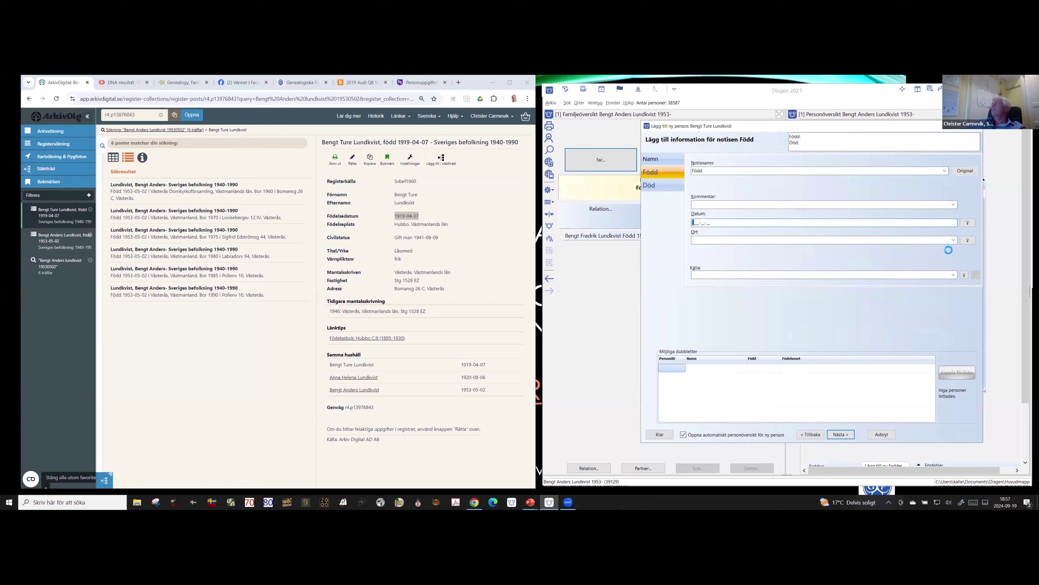
{"action": "key", "text": "ctrl+v"}
{"action": "left_click", "coordinate": [967, 242]}
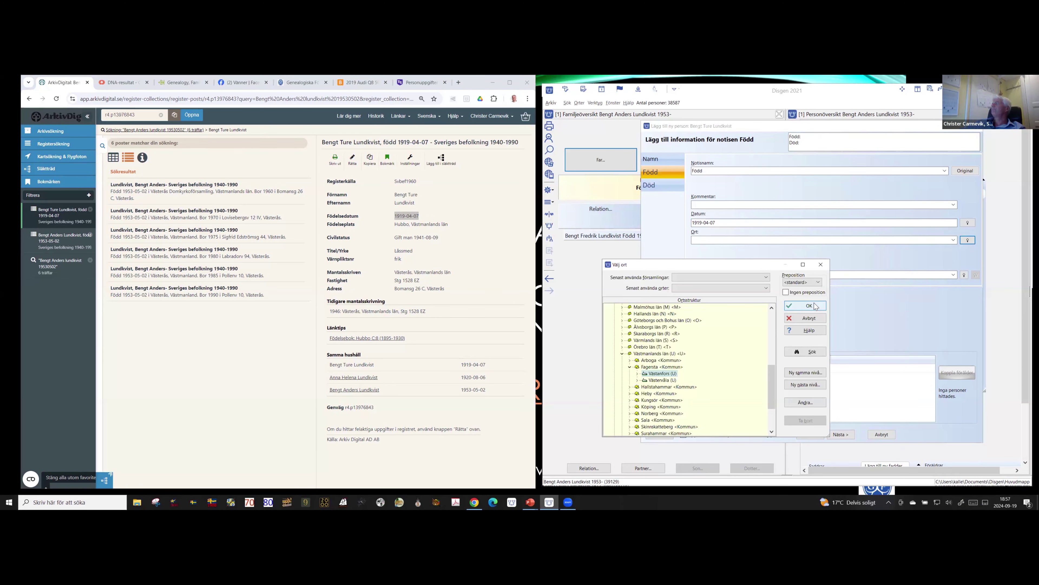
{"action": "left_click", "coordinate": [809, 306]}
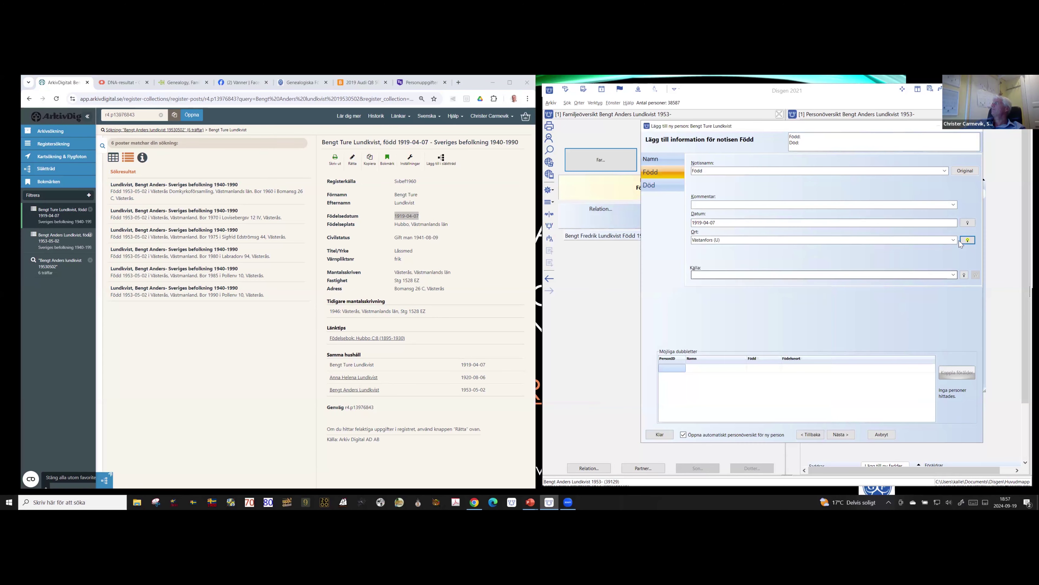
{"action": "left_click", "coordinate": [967, 240]}
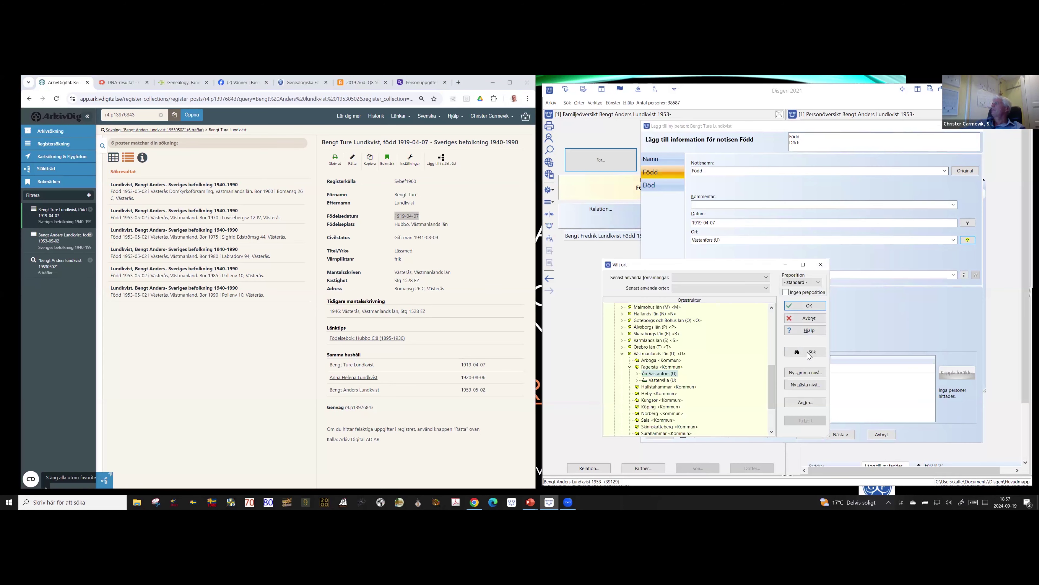
{"action": "left_click", "coordinate": [810, 352]}
{"action": "type", "text": "hubbo"}
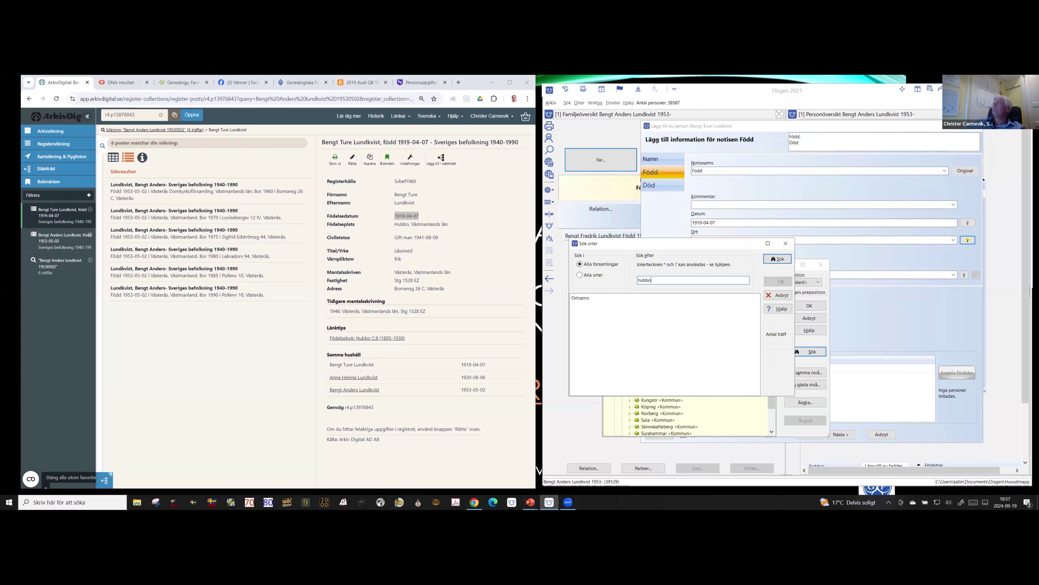
{"action": "key", "text": "Return"}
{"action": "left_click", "coordinate": [781, 282]}
{"action": "left_click", "coordinate": [811, 310]}
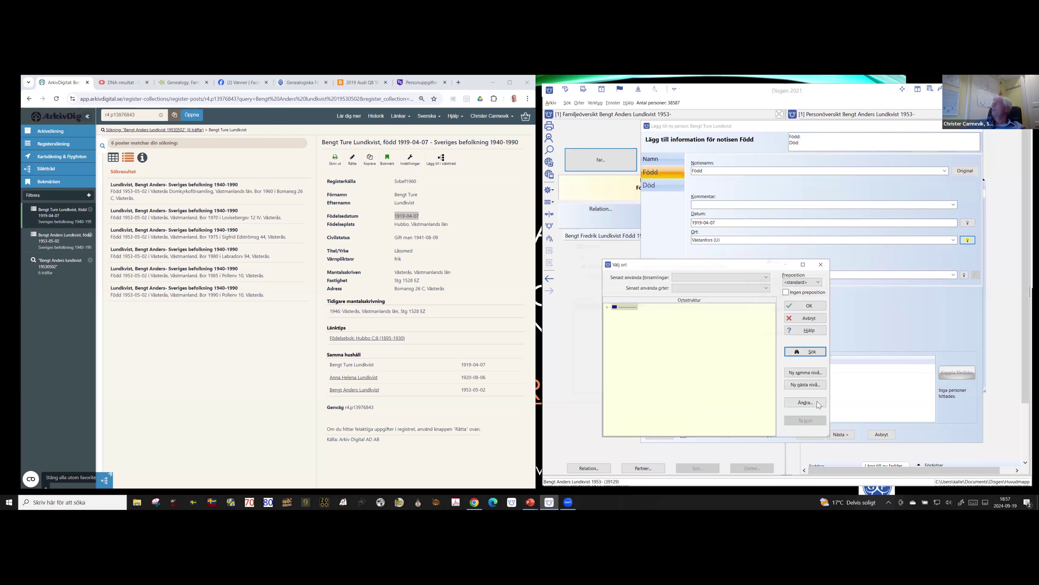
Step: Finish adding the father and confirm the marriage relation
{"action": "left_click", "coordinate": [841, 434]}
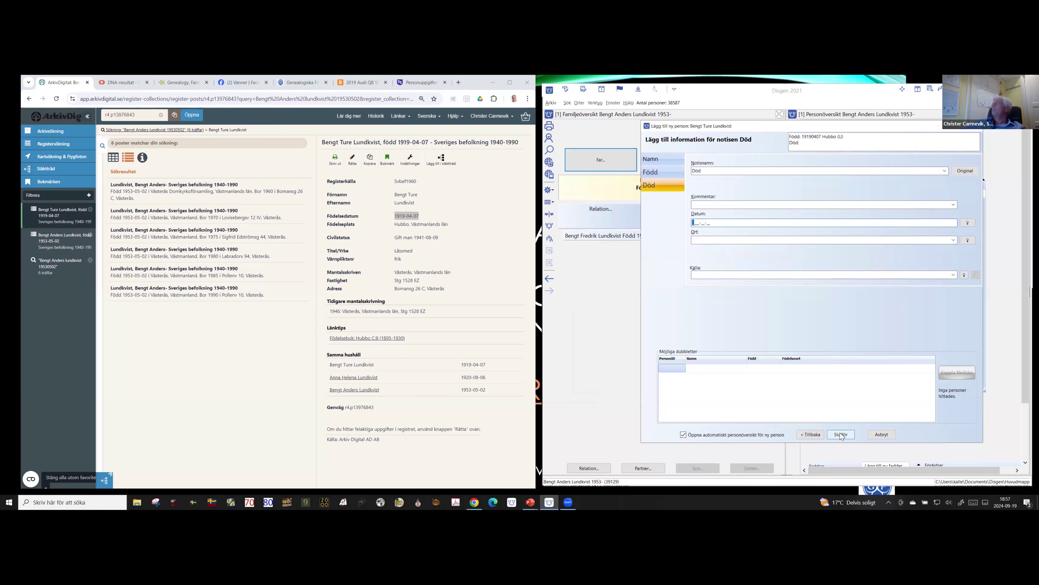
{"action": "left_click", "coordinate": [840, 434]}
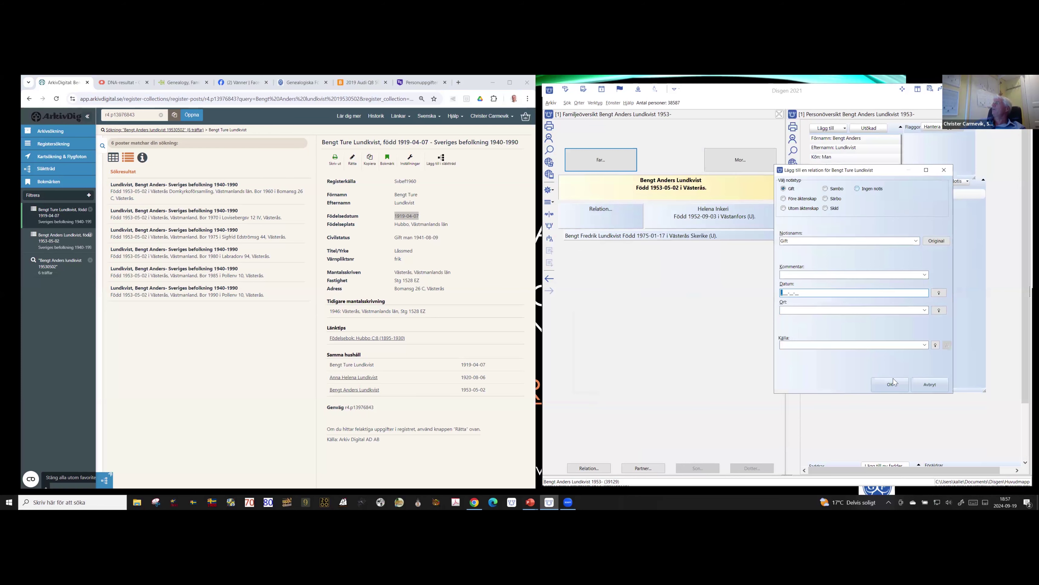
{"action": "left_click", "coordinate": [884, 383]}
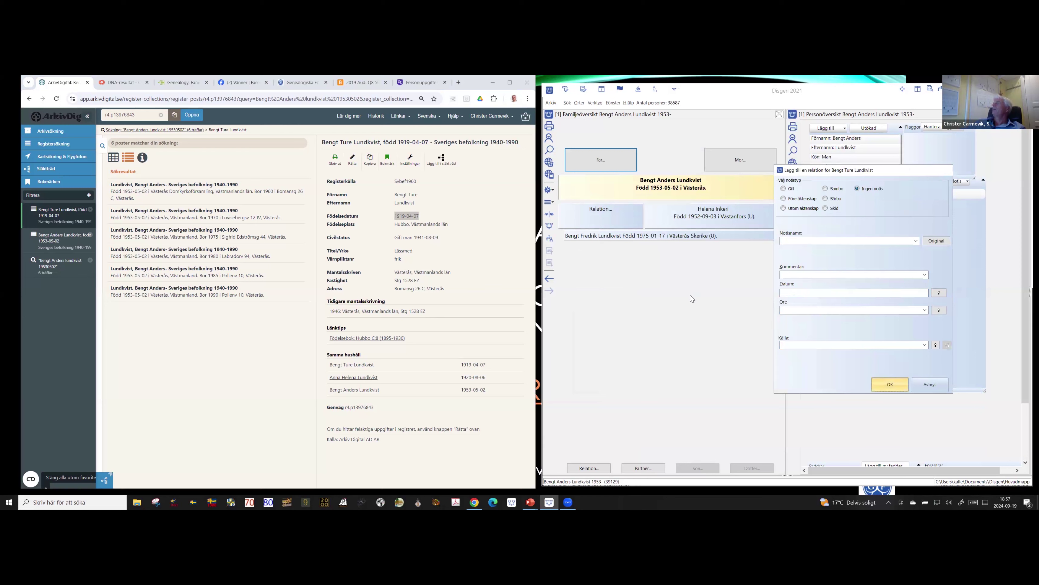
{"action": "left_click", "coordinate": [643, 237]}
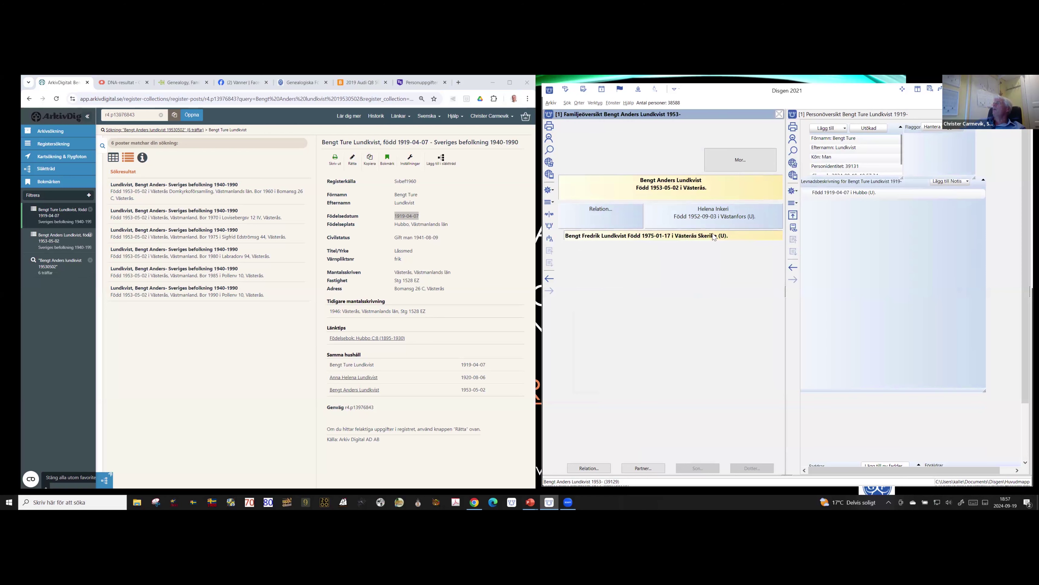
{"action": "left_click", "coordinate": [678, 191]}
{"action": "left_click", "coordinate": [710, 184]}
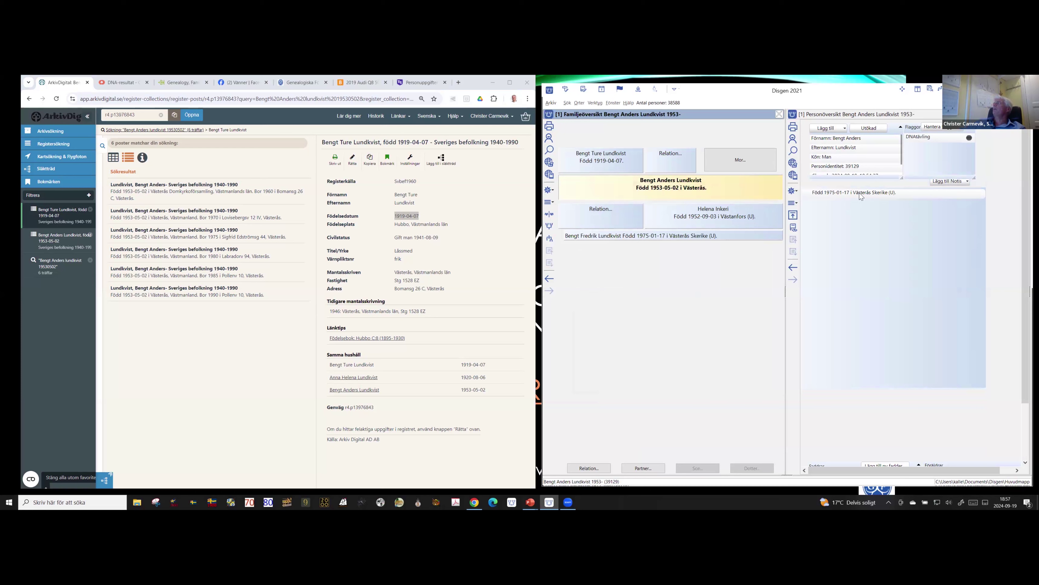
{"action": "left_click", "coordinate": [859, 194]}
{"action": "double_click", "coordinate": [859, 194]}
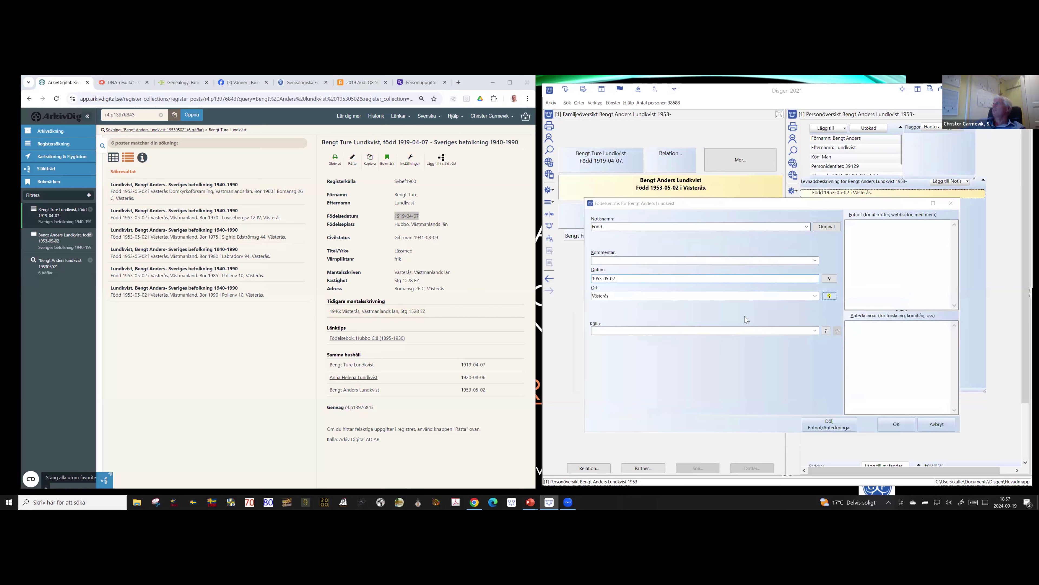
{"action": "scroll", "coordinate": [645, 392], "scroll_direction": "down", "scroll_amount": 2}
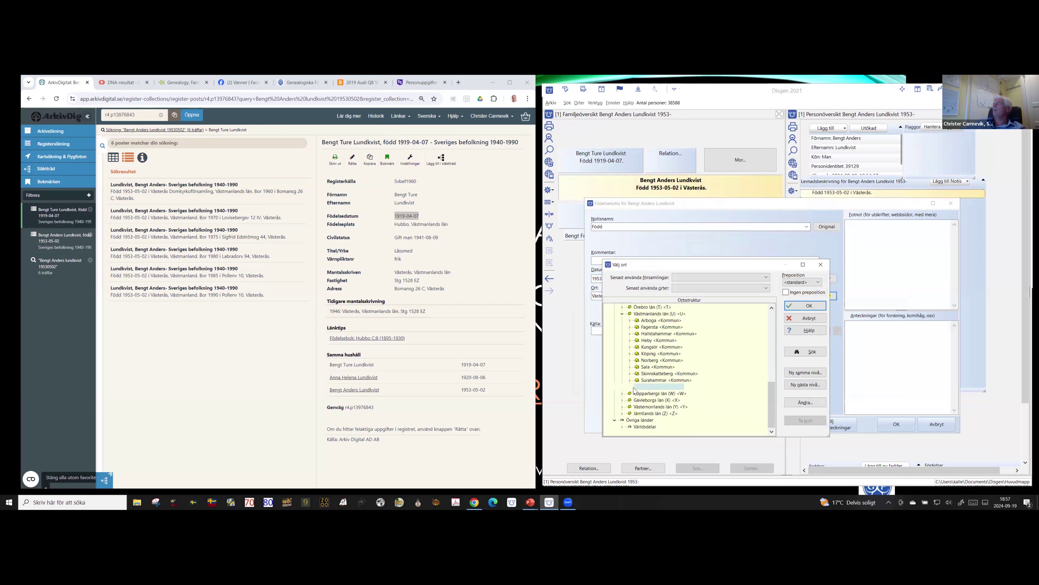
{"action": "double_click", "coordinate": [661, 387]}
{"action": "scroll", "coordinate": [675, 391], "scroll_direction": "down", "scroll_amount": 1}
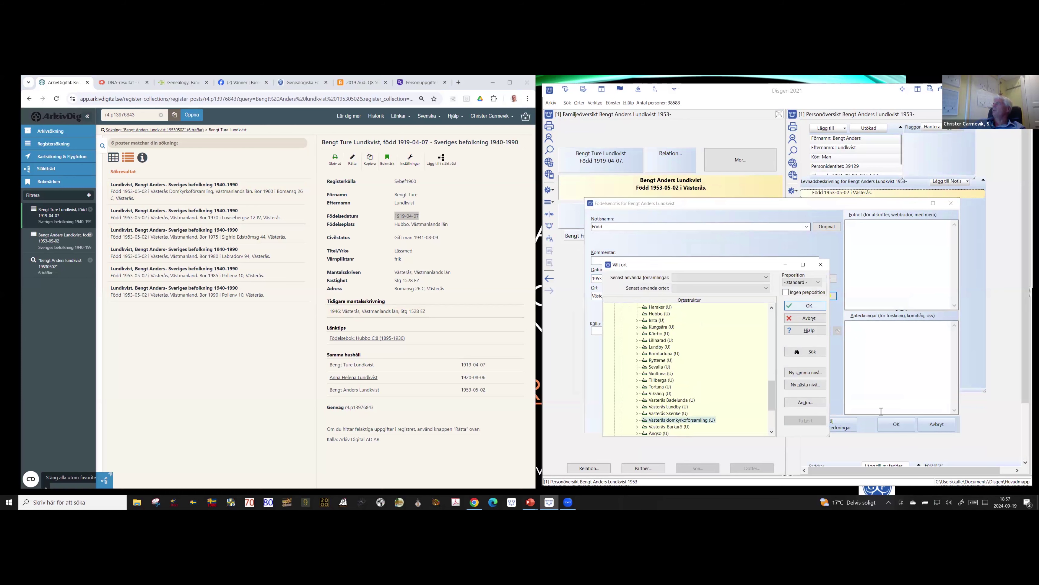
{"action": "key", "text": "Return"}
{"action": "left_click", "coordinate": [895, 426]}
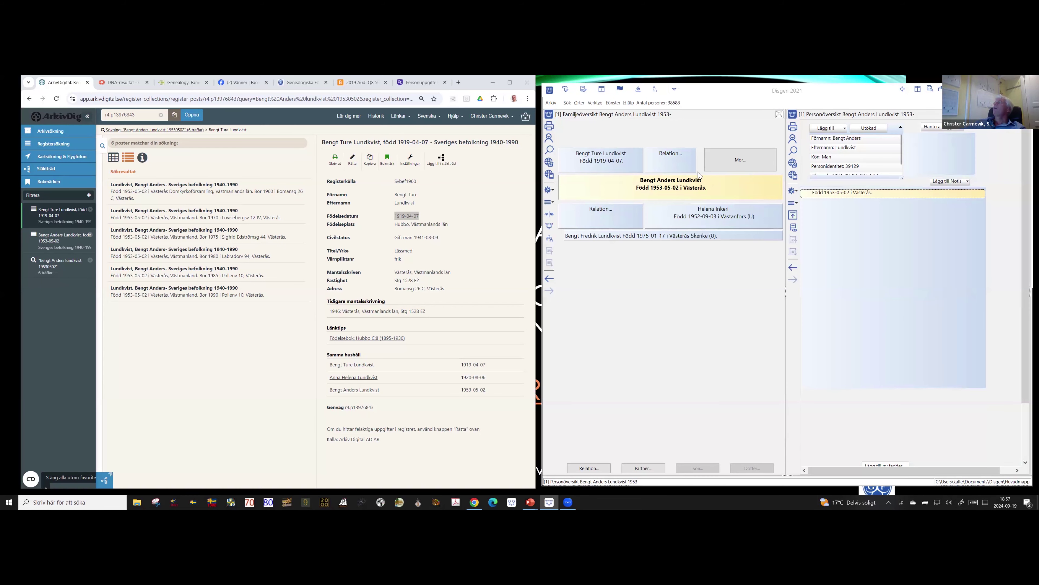
{"action": "left_click", "coordinate": [720, 159]}
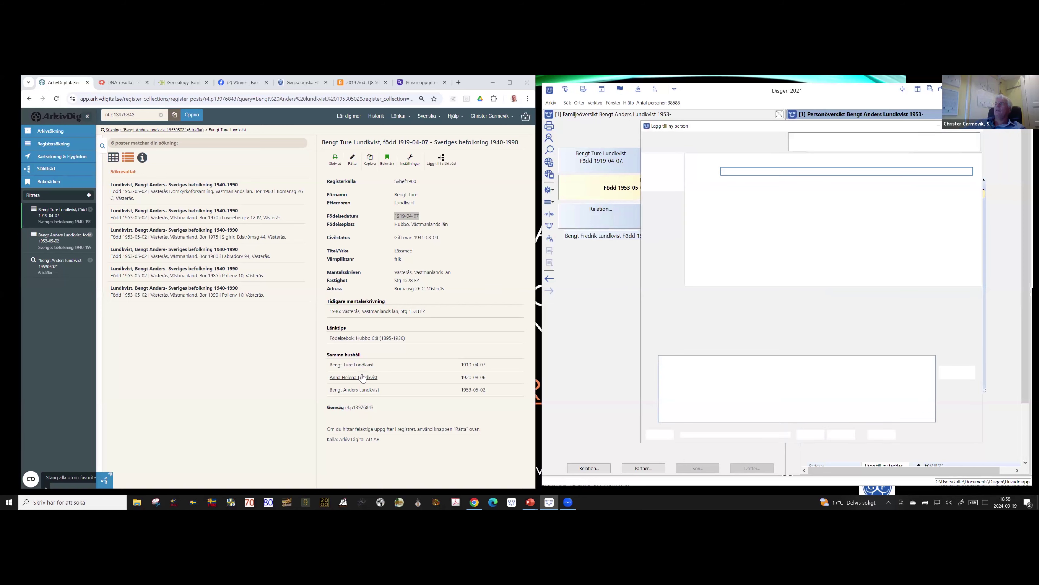
{"action": "left_click", "coordinate": [417, 216]}
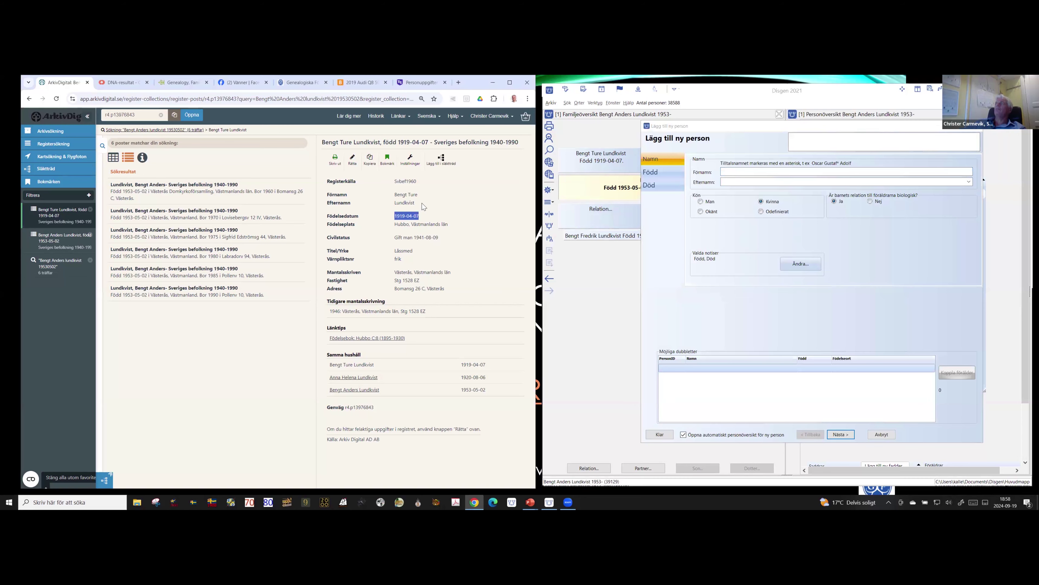
{"action": "triple_click", "coordinate": [416, 202]}
{"action": "key", "text": "ctrl+c"}
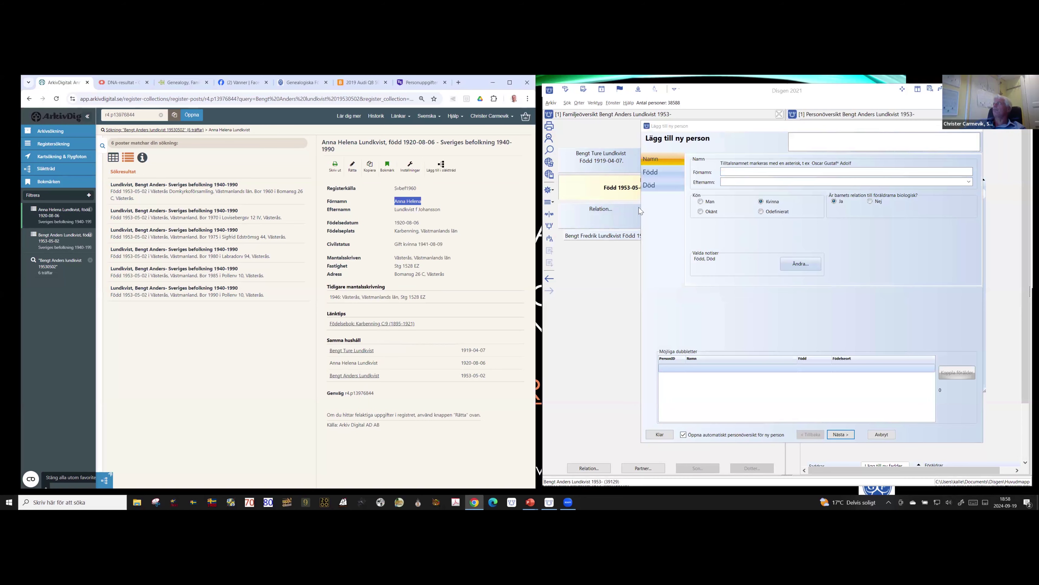
{"action": "left_click", "coordinate": [735, 172]}
{"action": "key", "text": "ctrl+v"}
{"action": "left_click_drag", "start_coordinate": [450, 215], "coordinate": [418, 213]}
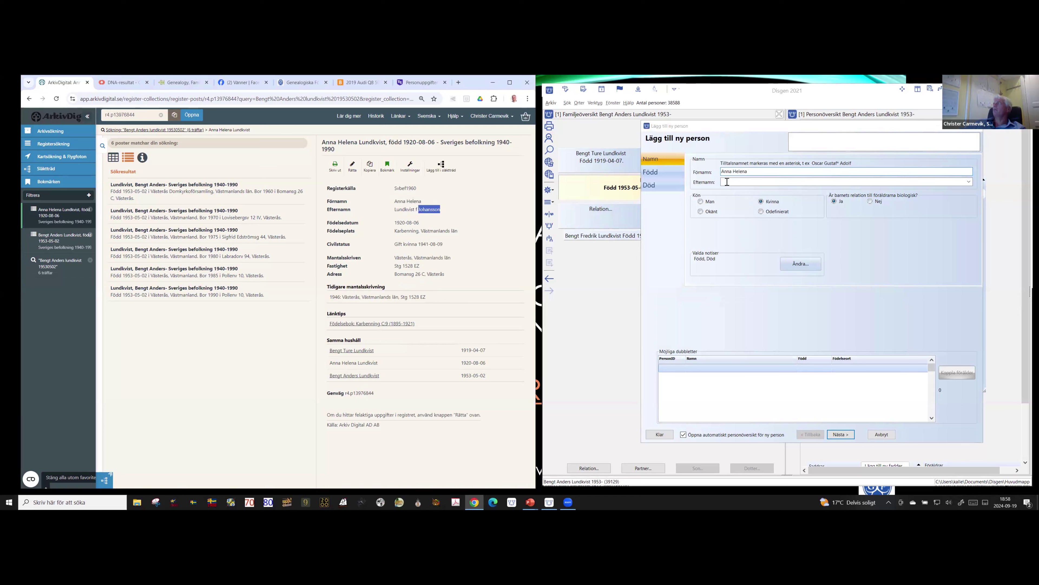
{"action": "left_click", "coordinate": [841, 434]}
{"action": "key", "text": "Tab"}
{"action": "type", "text": "Johansson"}
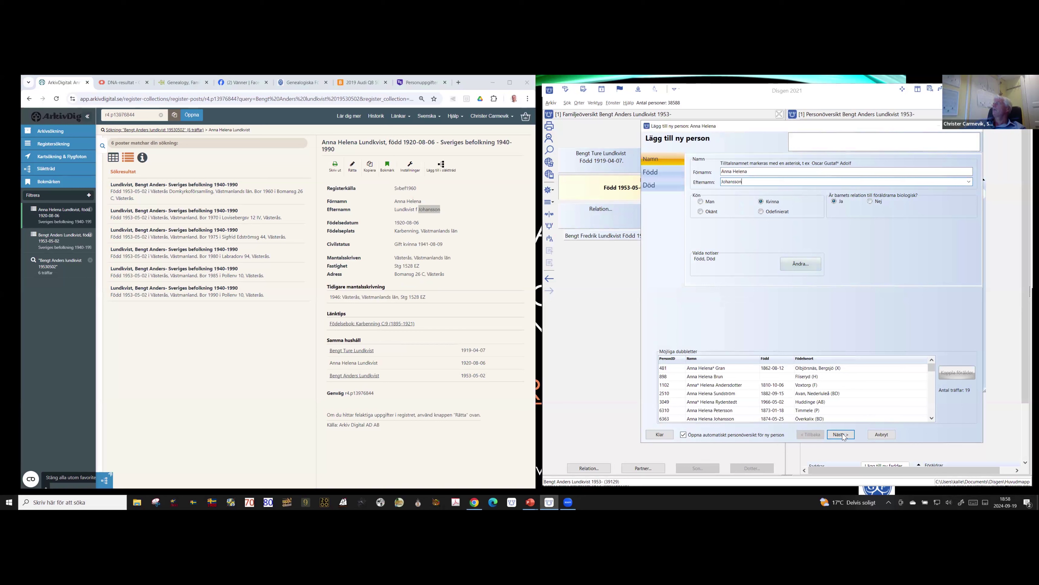
{"action": "left_click", "coordinate": [841, 434]}
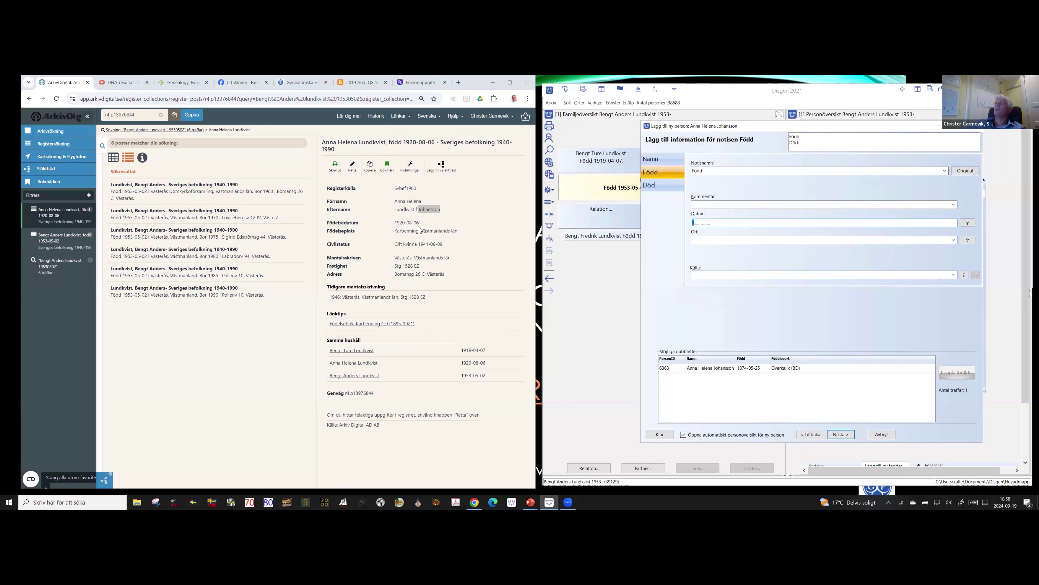
Step: Give her birth date 1920-08-06 in Karbenning (U) and finish adding her
{"action": "triple_click", "coordinate": [393, 222]}
{"action": "key", "text": "ctrl+c"}
{"action": "left_click", "coordinate": [707, 223]}
{"action": "key", "text": "ctrl+v"}
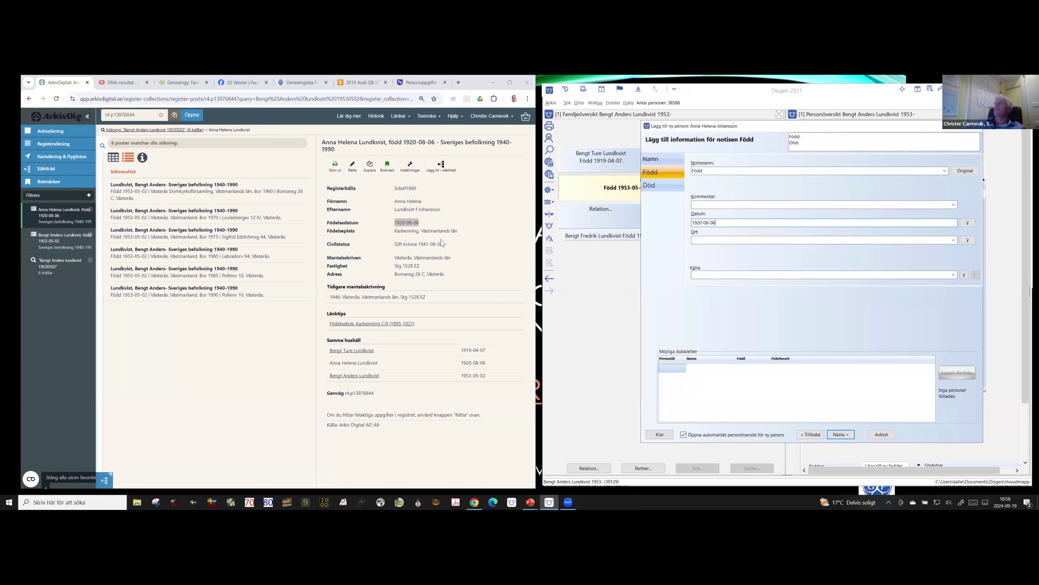
{"action": "left_click", "coordinate": [968, 240]}
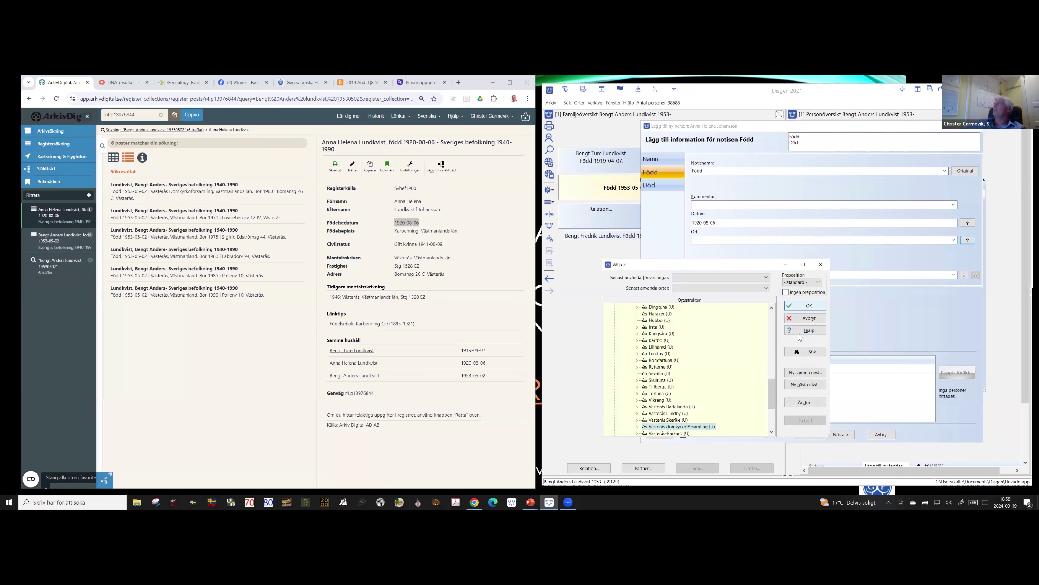
{"action": "left_click", "coordinate": [815, 351]}
{"action": "type", "text": "karben"}
{"action": "key", "text": "Return"}
{"action": "left_click", "coordinate": [778, 282]}
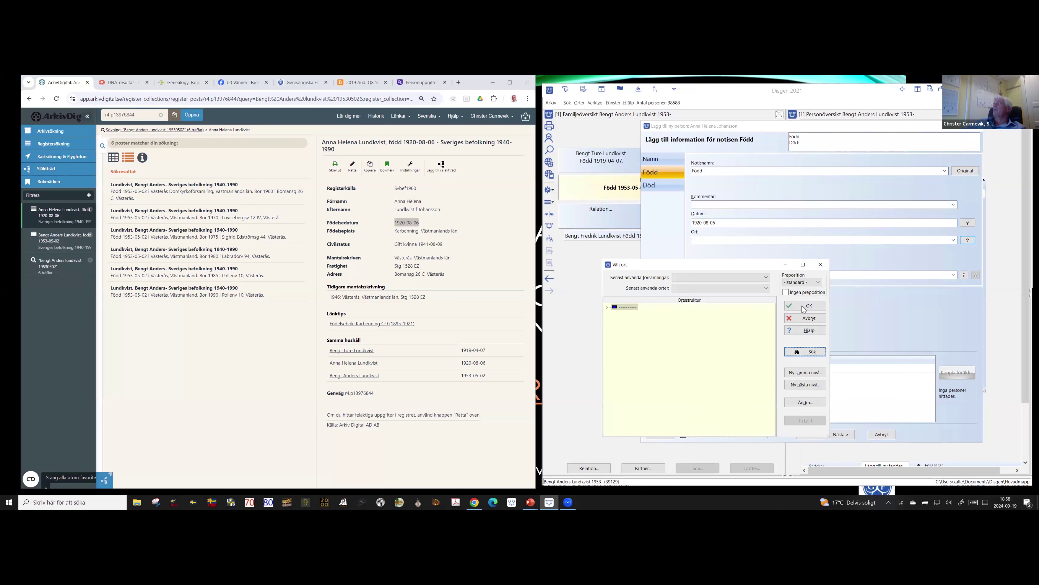
{"action": "key", "text": "Return"}
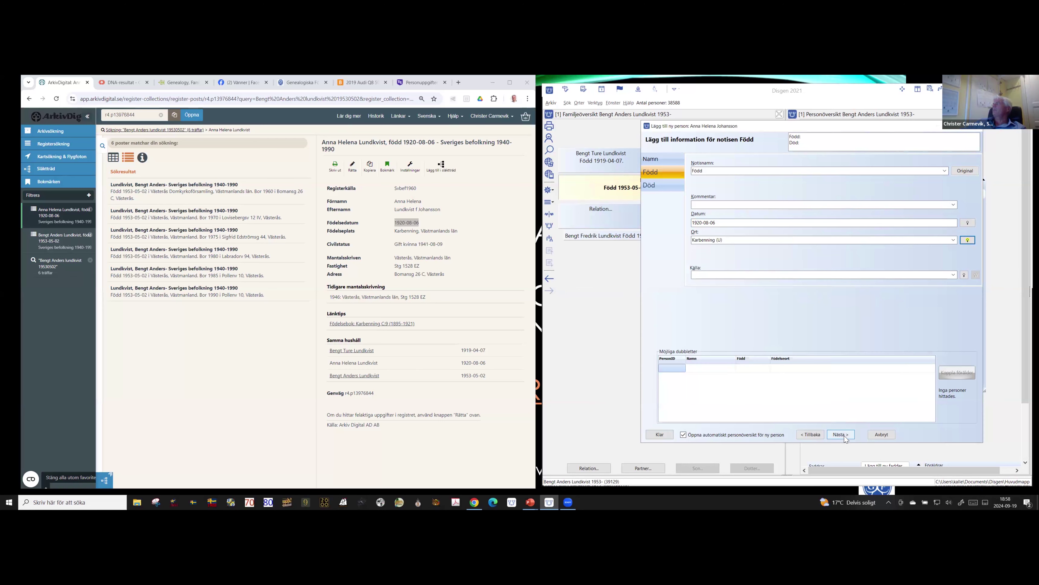
{"action": "left_click", "coordinate": [842, 435]}
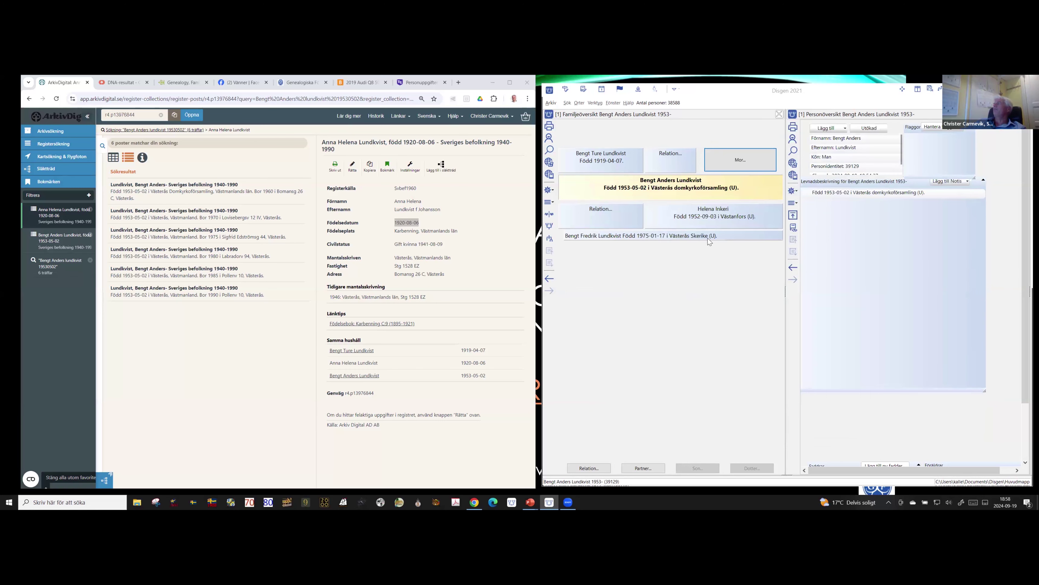
Step: Centre on Helena Inkeri, open her first name unchanged, and return ArkivDigital to the search page
{"action": "left_click", "coordinate": [710, 221]}
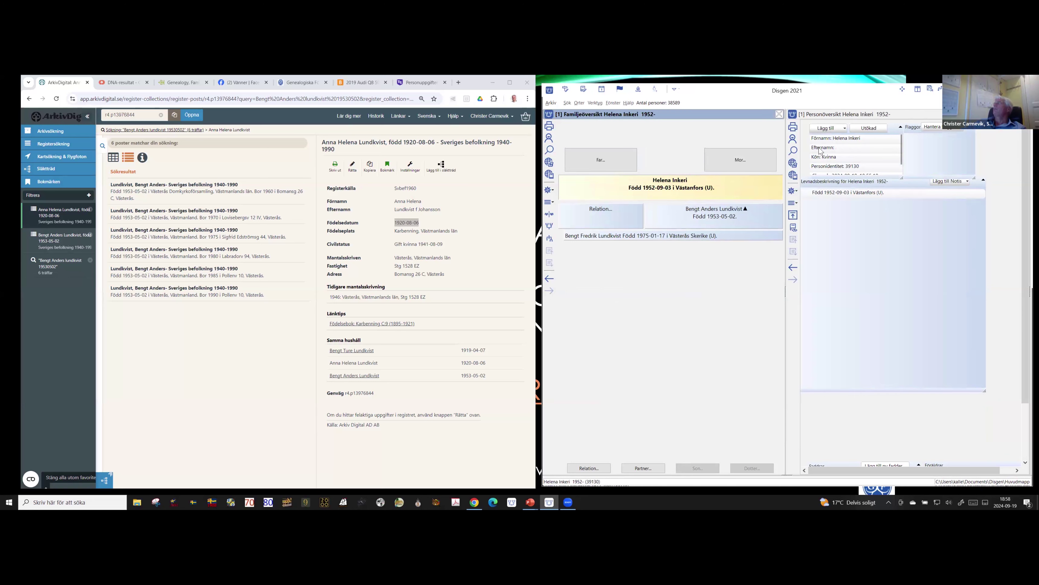
{"action": "left_click", "coordinate": [837, 142]}
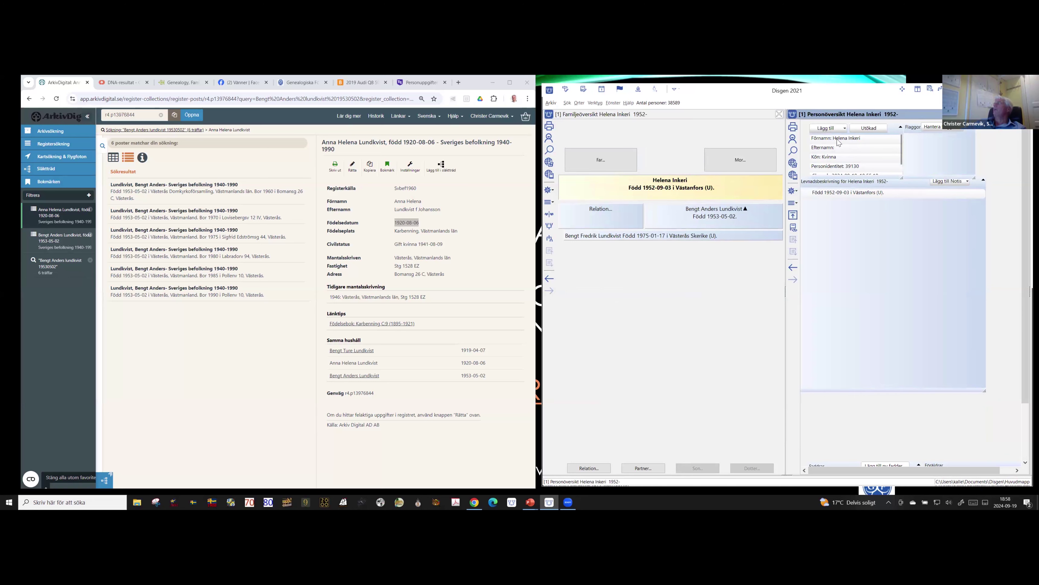
{"action": "double_click", "coordinate": [859, 141]}
{"action": "key", "text": "ctrl+c"}
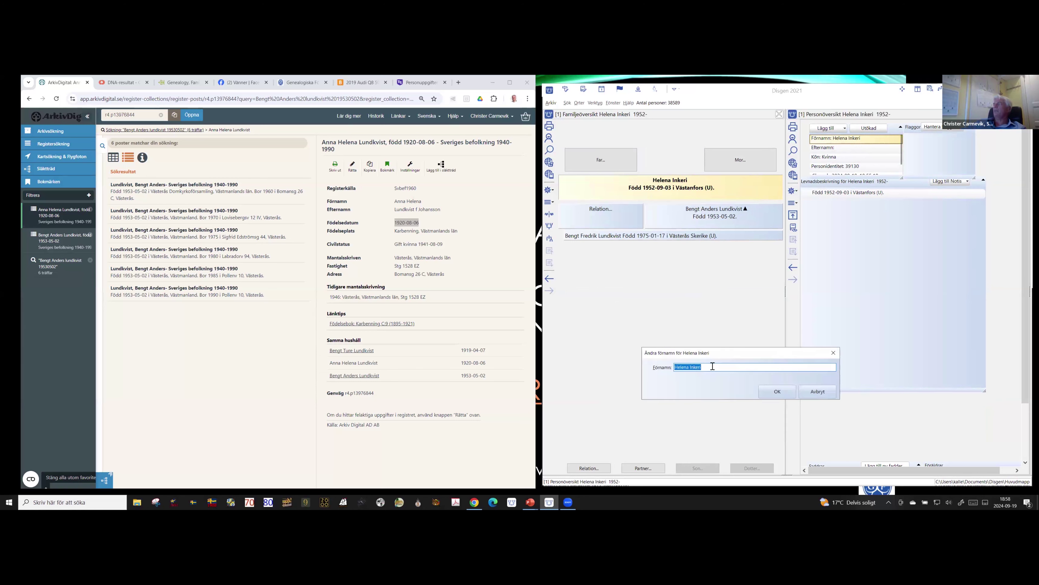
{"action": "left_click", "coordinate": [776, 394]}
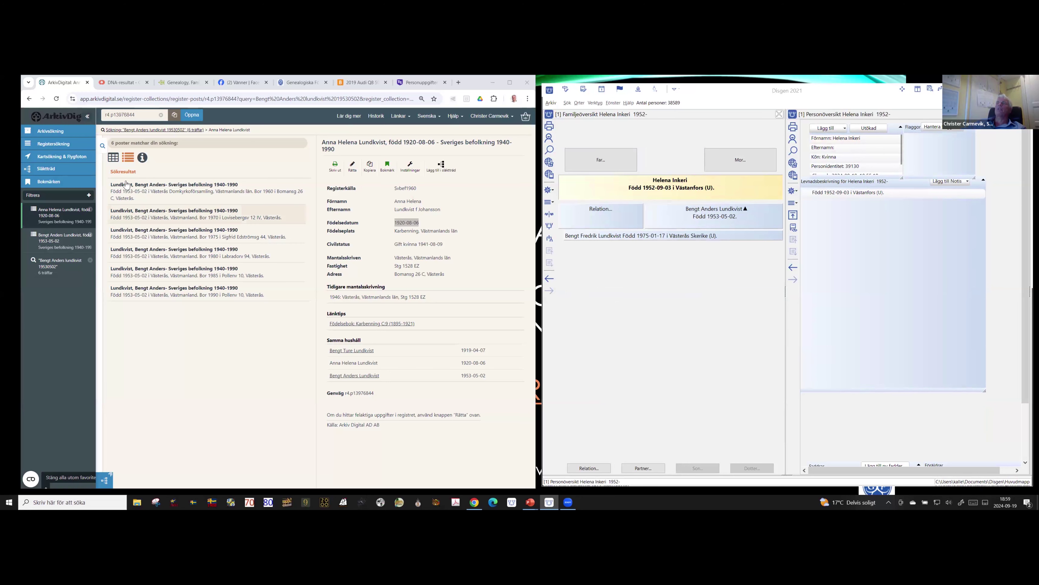
{"action": "key", "text": "alt+Left"}
{"action": "left_click", "coordinate": [100, 223]}
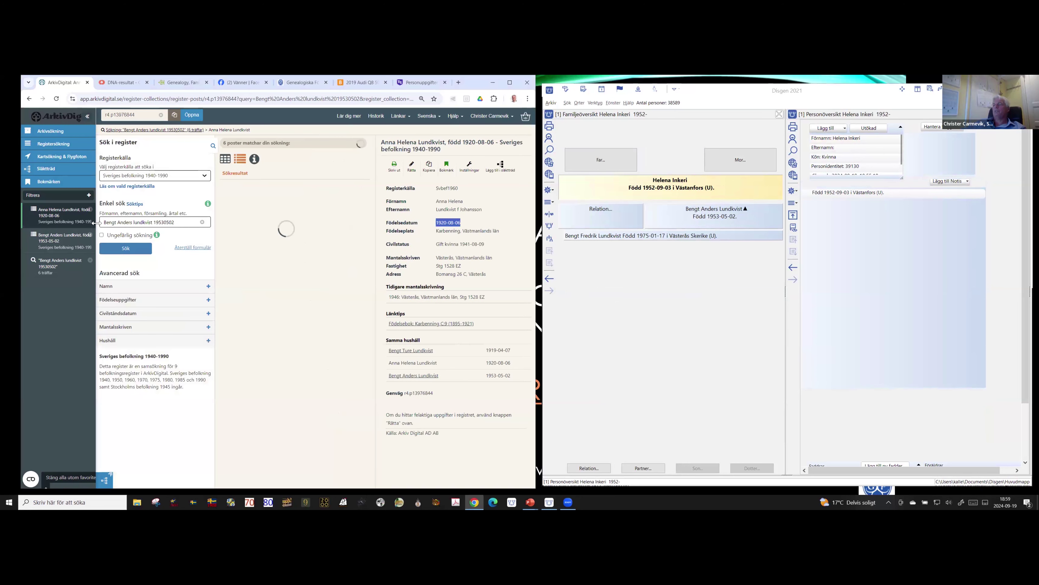
{"action": "key", "text": "ctrl+v"}
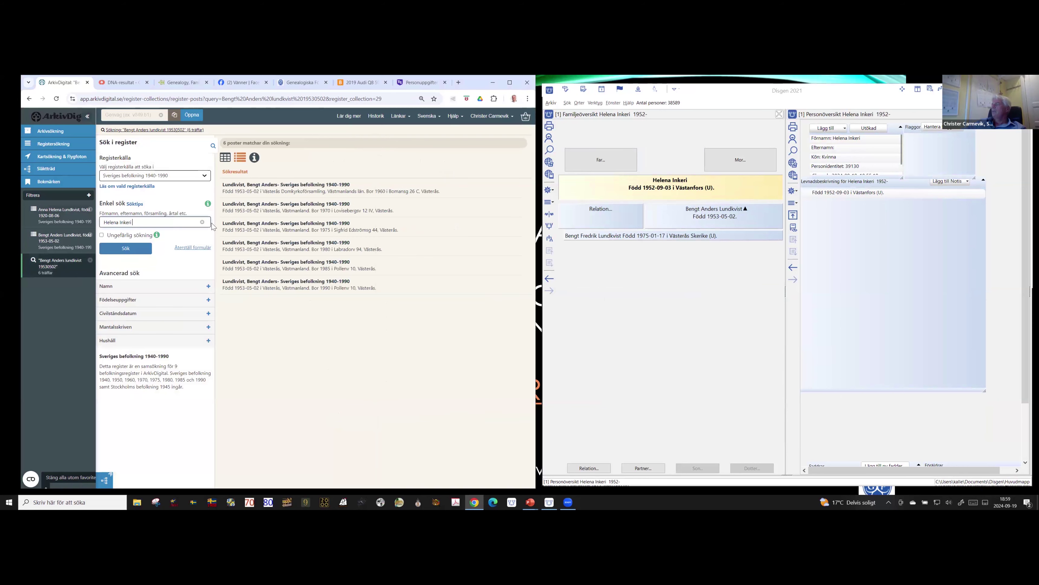
{"action": "type", "text": "19520903"}
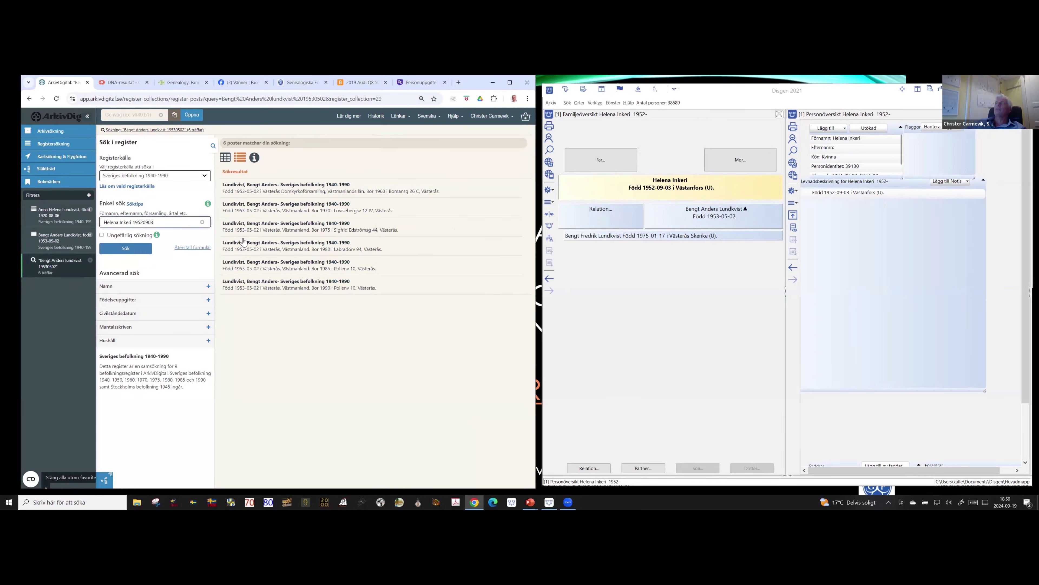
{"action": "key", "text": "Return"}
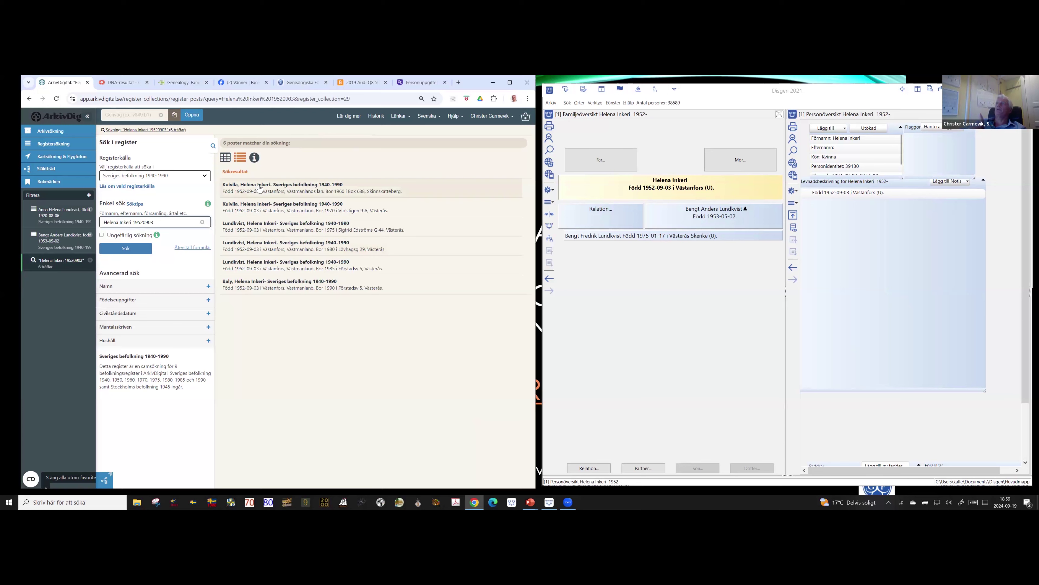
{"action": "left_click", "coordinate": [259, 187]}
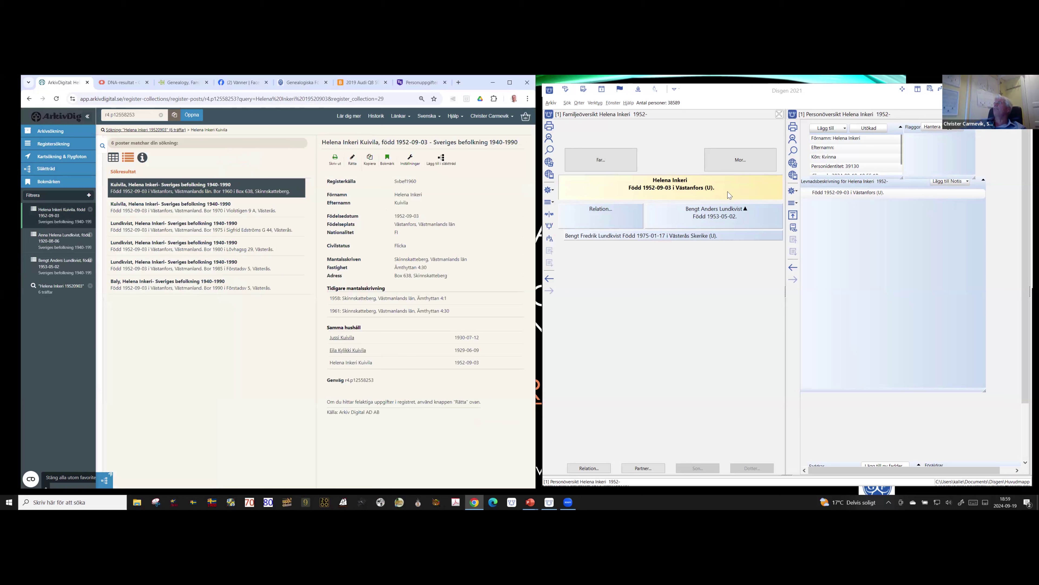
{"action": "double_click", "coordinate": [400, 203]}
{"action": "key", "text": "ctrl+c"}
{"action": "double_click", "coordinate": [844, 149]}
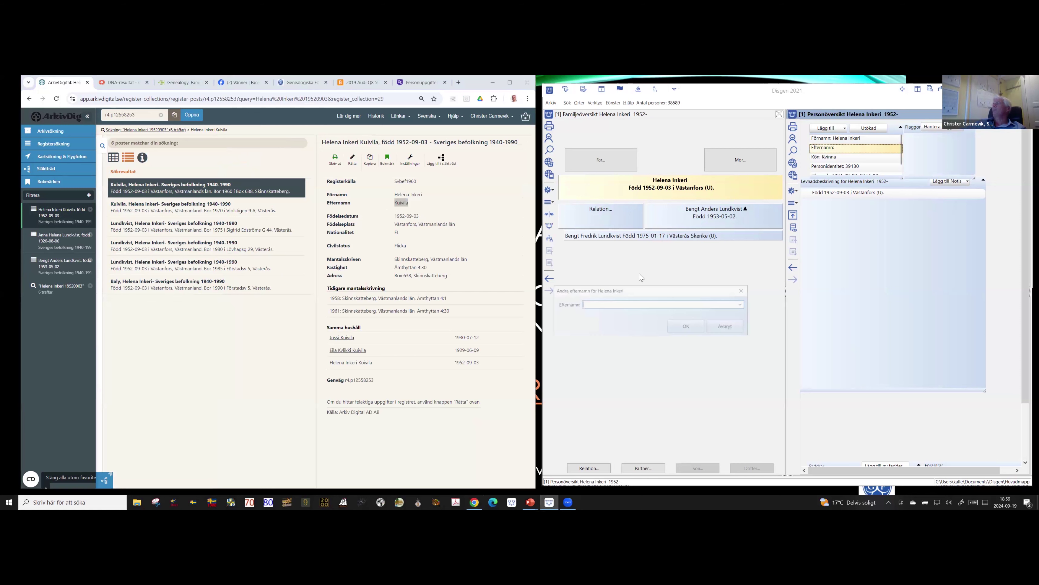
{"action": "key", "text": "ctrl+v"}
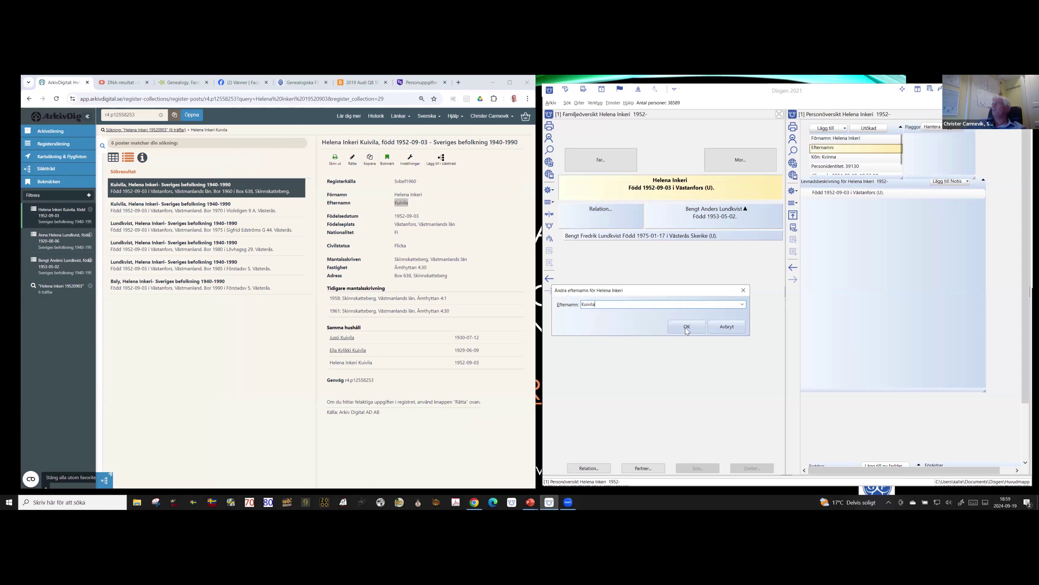
{"action": "left_click", "coordinate": [687, 328]}
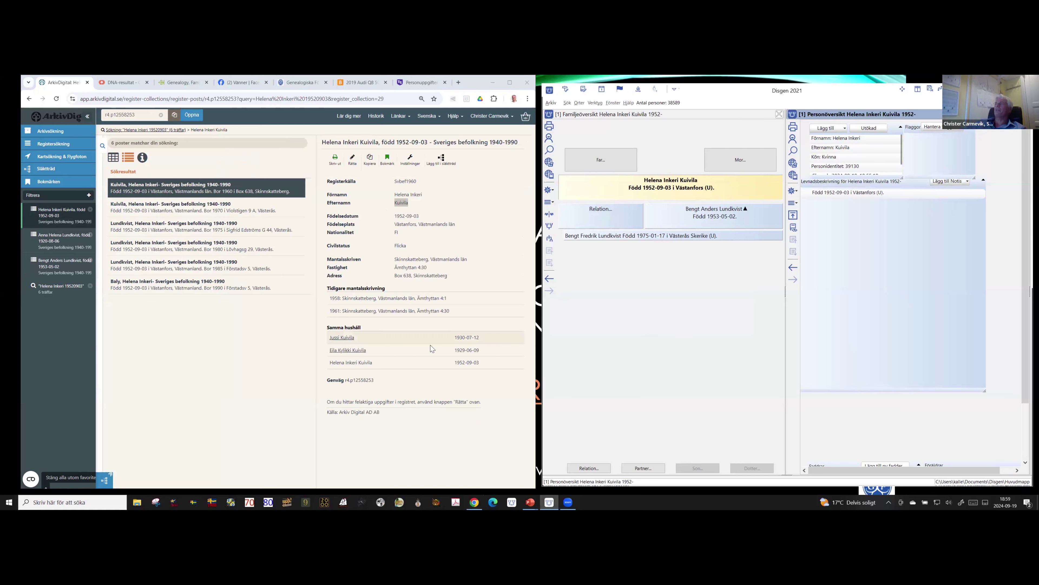
{"action": "key", "text": "alt+Tab"}
{"action": "left_click", "coordinate": [438, 340]}
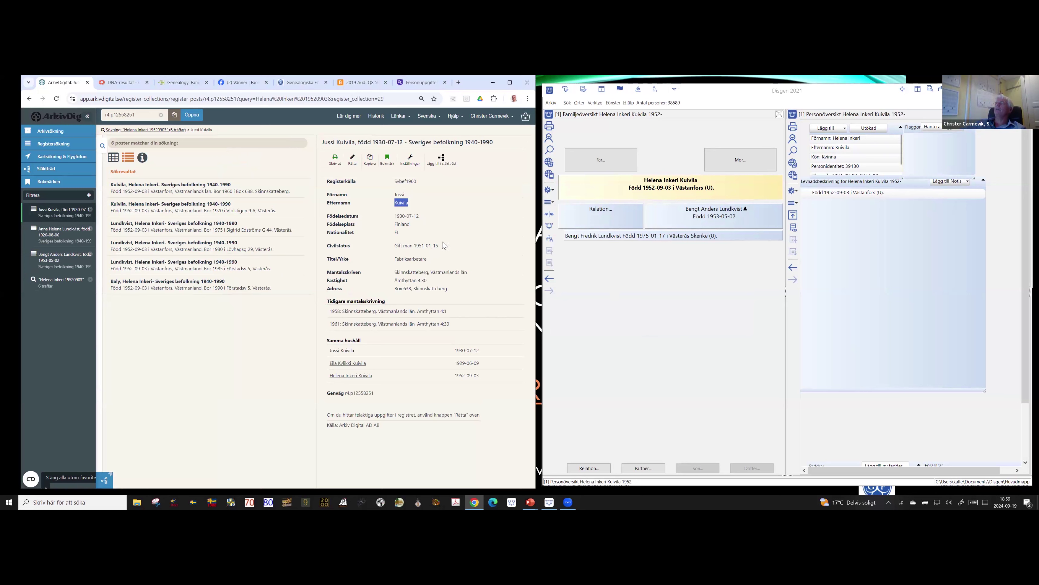
{"action": "left_click", "coordinate": [605, 164]}
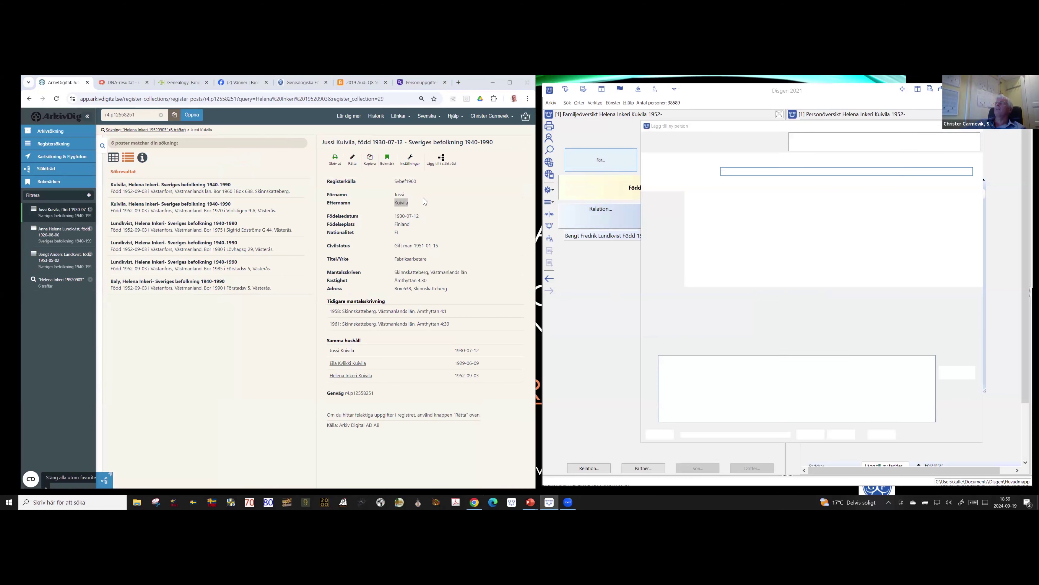
{"action": "double_click", "coordinate": [399, 194]}
{"action": "key", "text": "ctrl+c"}
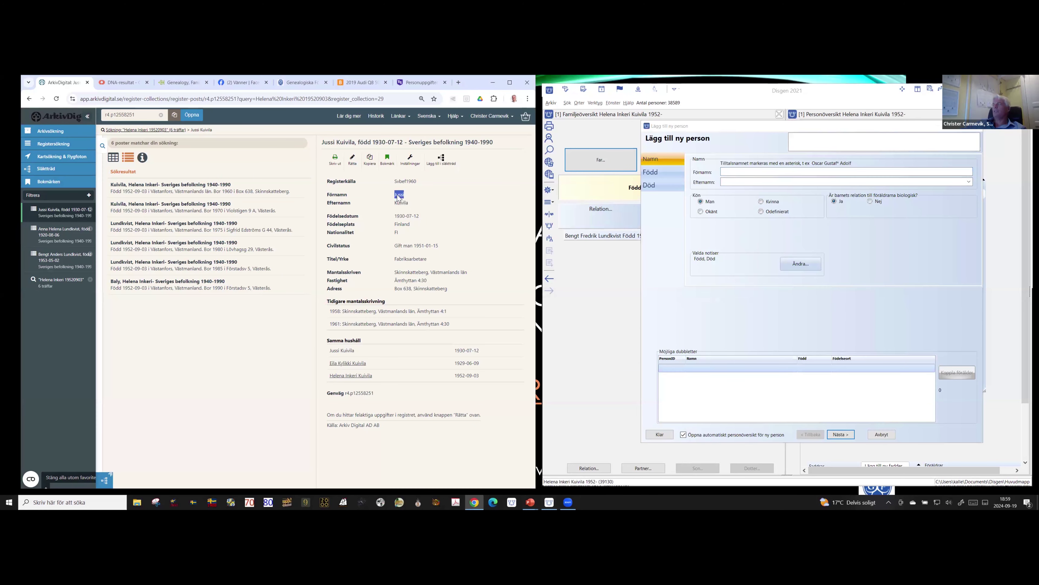
{"action": "left_click", "coordinate": [723, 171]}
{"action": "key", "text": "ctrl+v"}
{"action": "double_click", "coordinate": [411, 204]}
{"action": "key", "text": "ctrl+c"}
{"action": "left_click", "coordinate": [728, 182]}
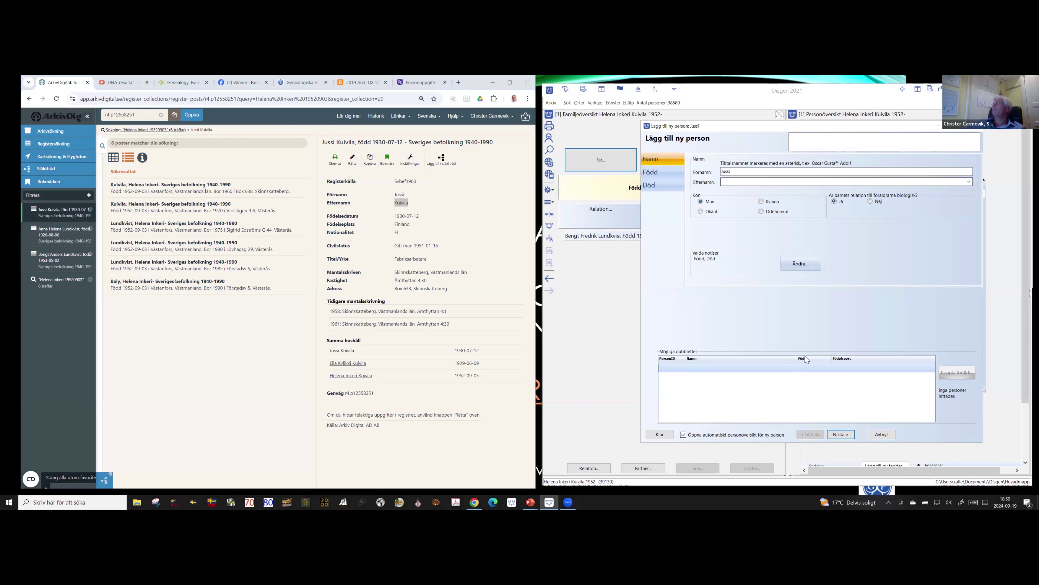
{"action": "key", "text": "ctrl+v"}
{"action": "left_click", "coordinate": [837, 434]}
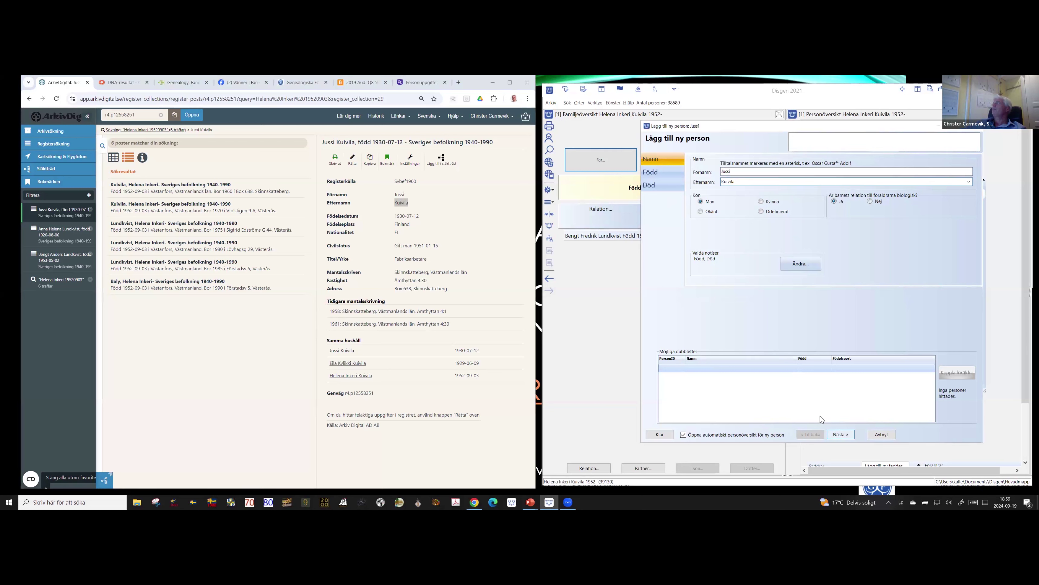
{"action": "triple_click", "coordinate": [397, 219]}
{"action": "key", "text": "ctrl+c"}
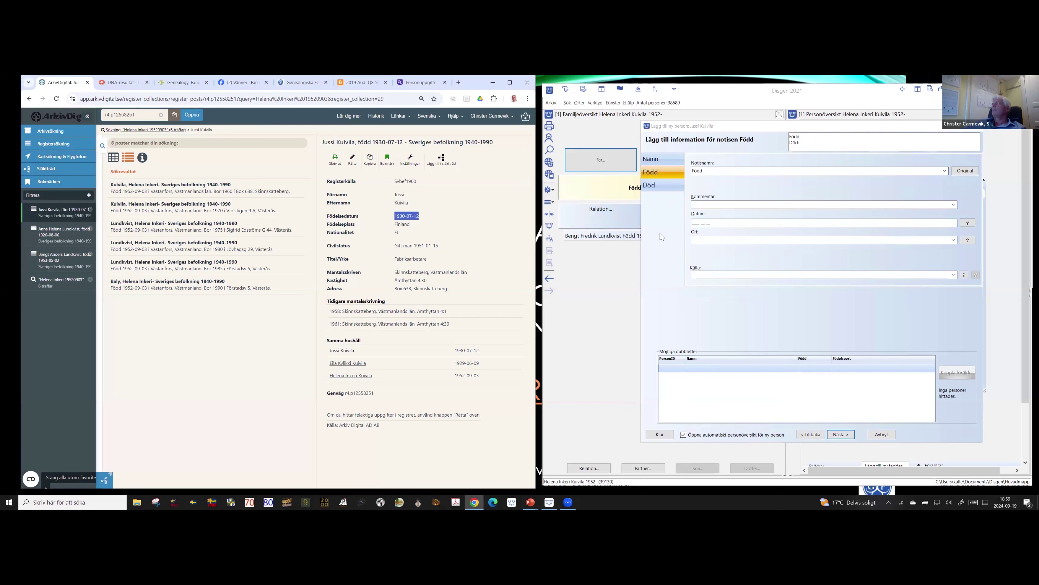
{"action": "left_click", "coordinate": [961, 243]}
{"action": "key", "text": "ctrl+v"}
{"action": "left_click", "coordinate": [961, 242]}
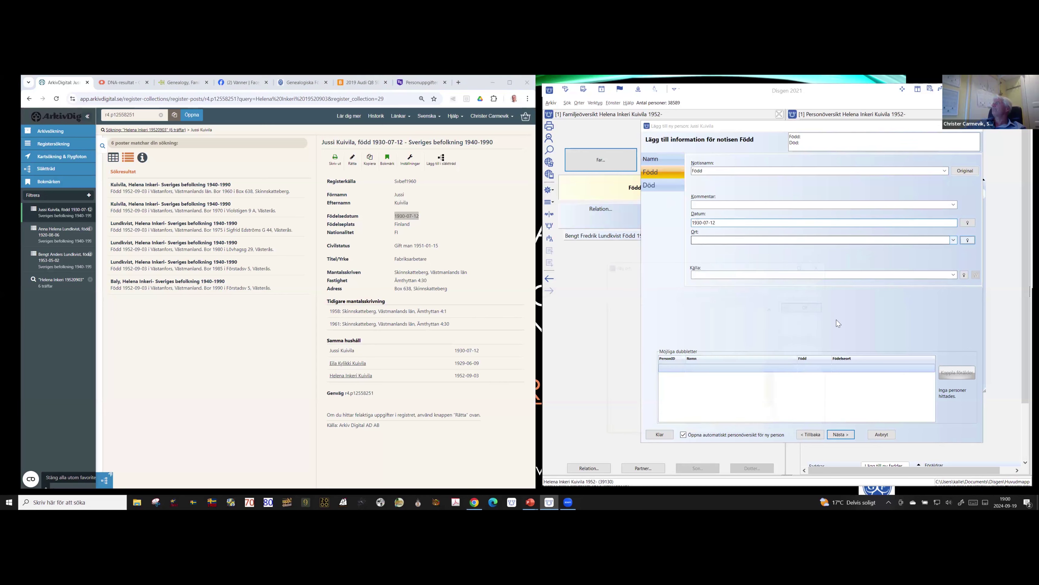
{"action": "scroll", "coordinate": [628, 337], "scroll_direction": "up", "scroll_amount": 8}
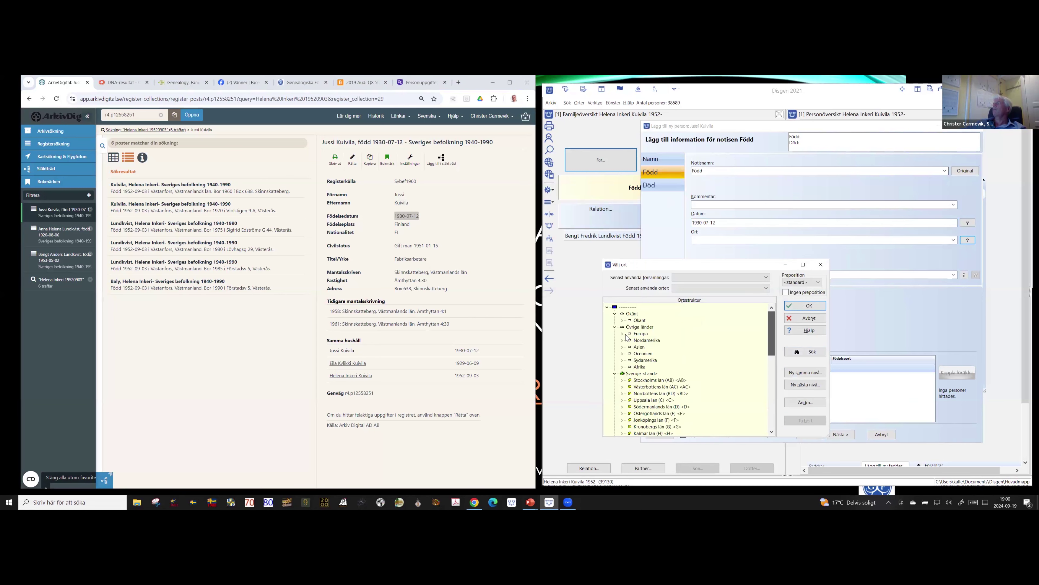
{"action": "double_click", "coordinate": [641, 333]}
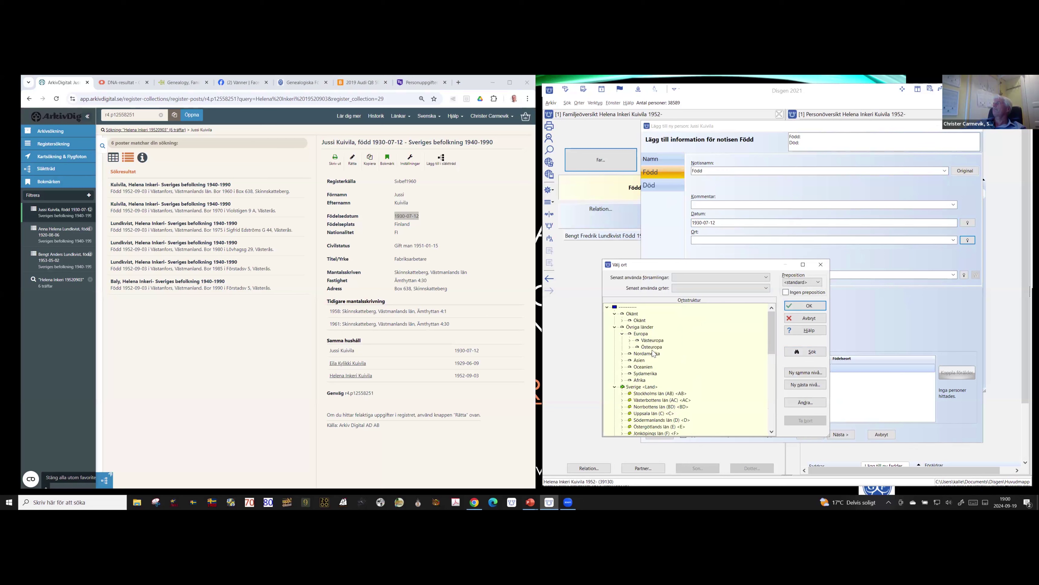
{"action": "scroll", "coordinate": [655, 348], "scroll_direction": "down", "scroll_amount": 3}
{"action": "left_click", "coordinate": [659, 340]}
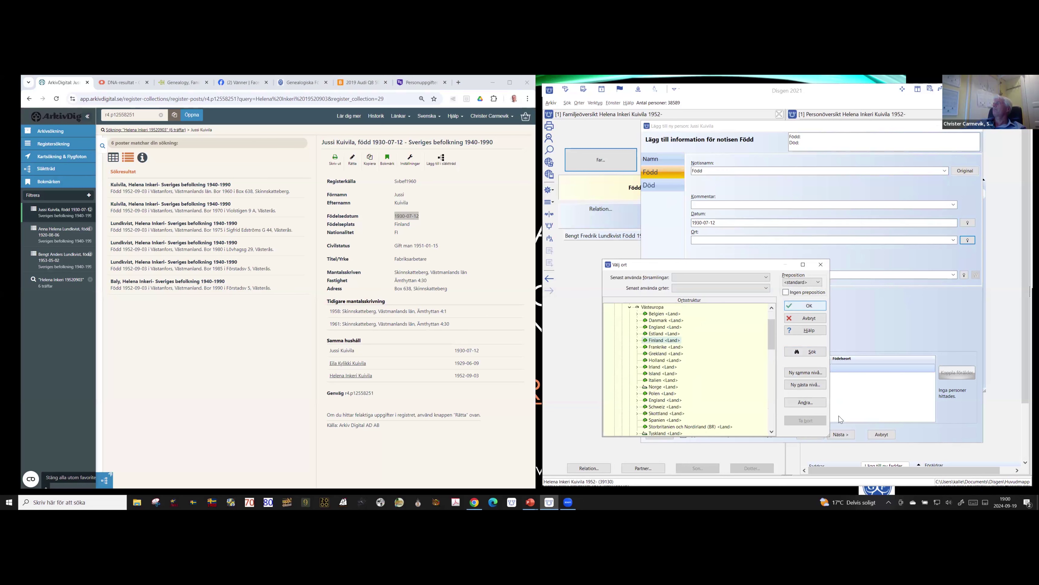
{"action": "left_click", "coordinate": [842, 437]}
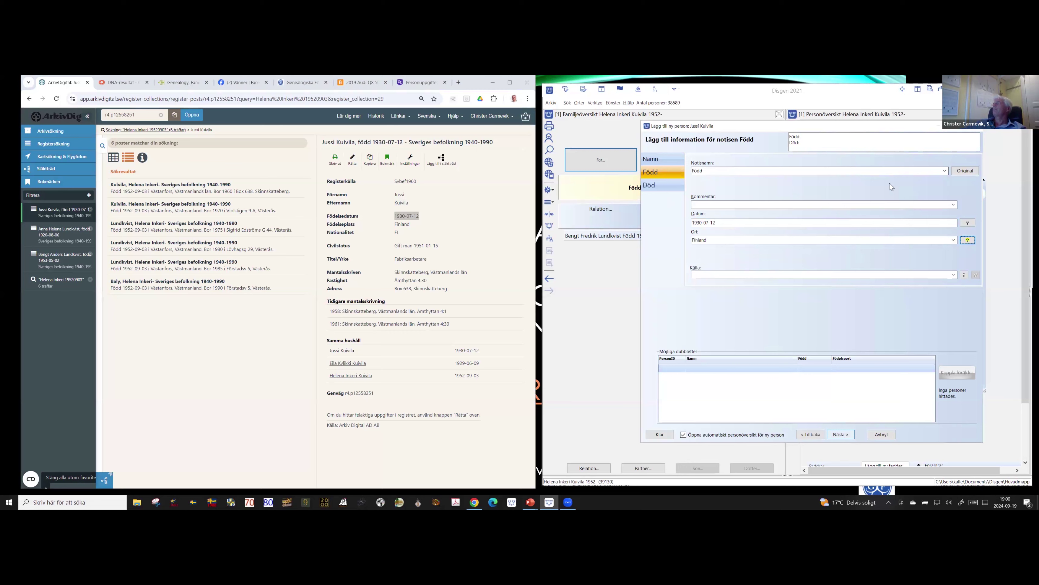
{"action": "left_click", "coordinate": [891, 385]}
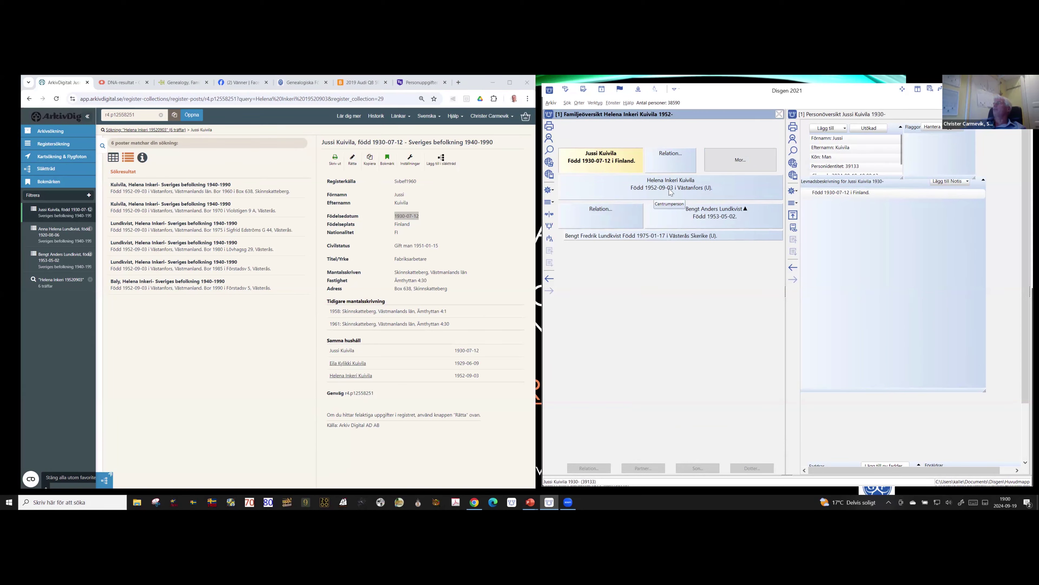
{"action": "left_click", "coordinate": [731, 164]}
{"action": "left_click", "coordinate": [348, 364]}
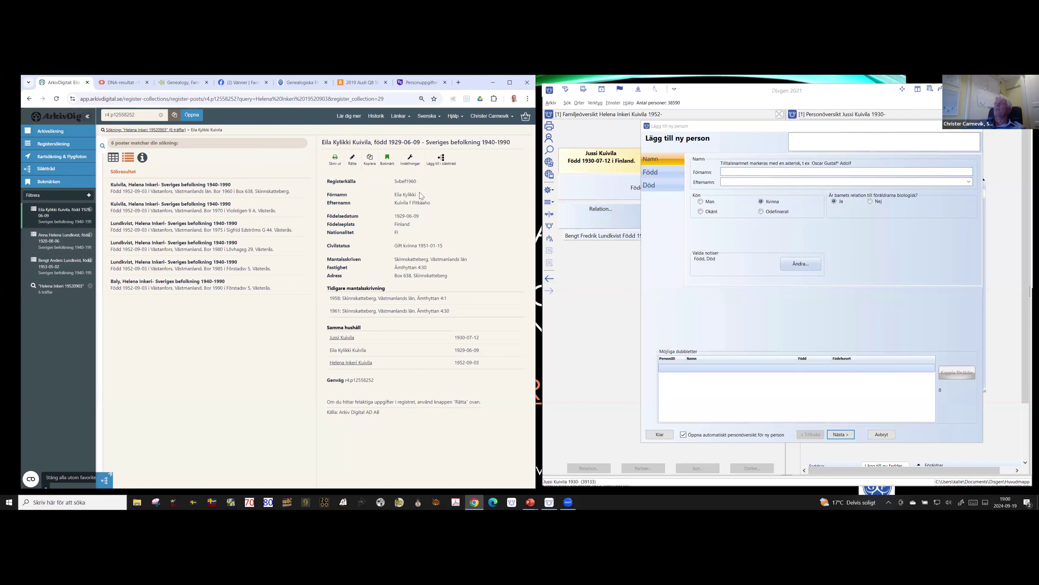
{"action": "left_click_drag", "start_coordinate": [394, 195], "coordinate": [416, 195]}
{"action": "key", "text": "ctrl+c"}
{"action": "left_click", "coordinate": [723, 171]}
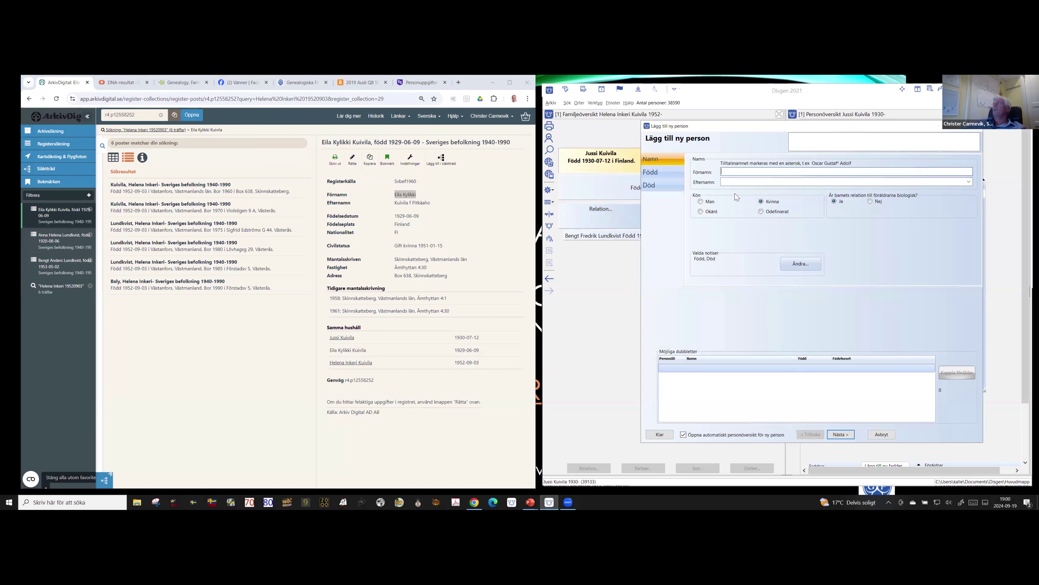
{"action": "key", "text": "ctrl+v"}
{"action": "left_click_drag", "start_coordinate": [430, 203], "coordinate": [411, 203]}
{"action": "key", "text": "ctrl+c"}
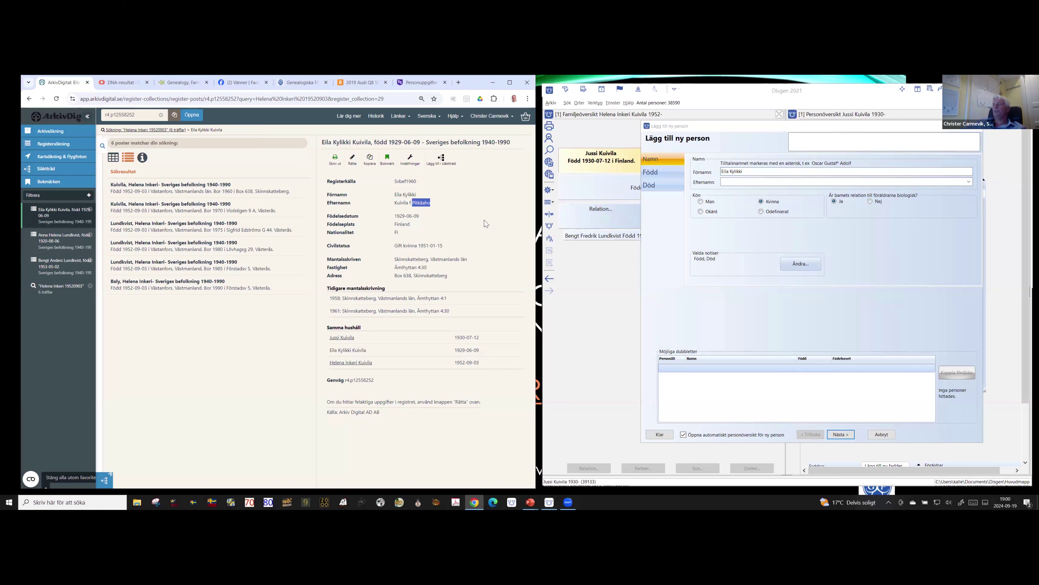
{"action": "left_click", "coordinate": [727, 183]}
{"action": "key", "text": "ctrl+v"}
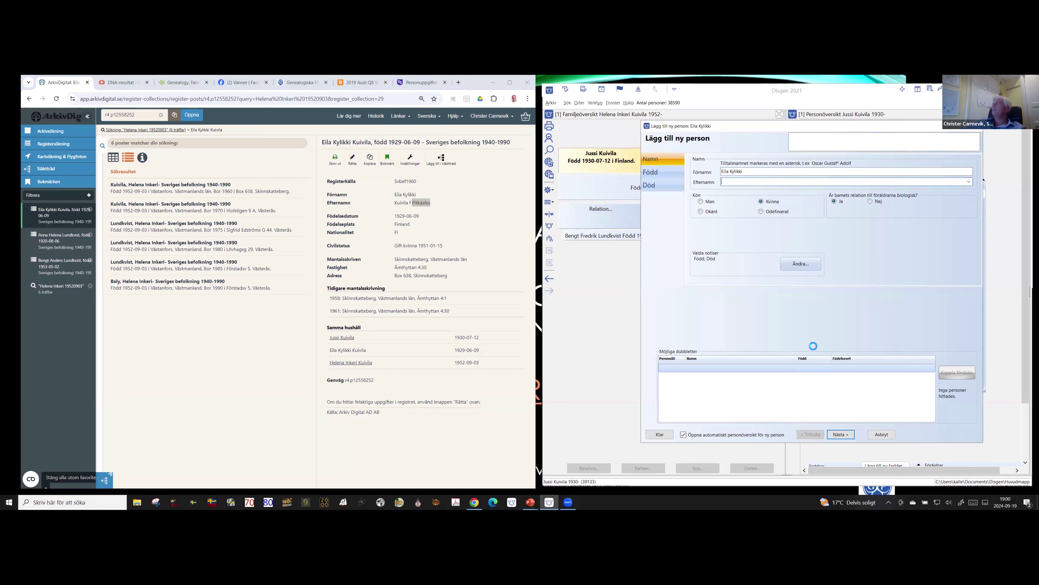
{"action": "left_click", "coordinate": [843, 435]}
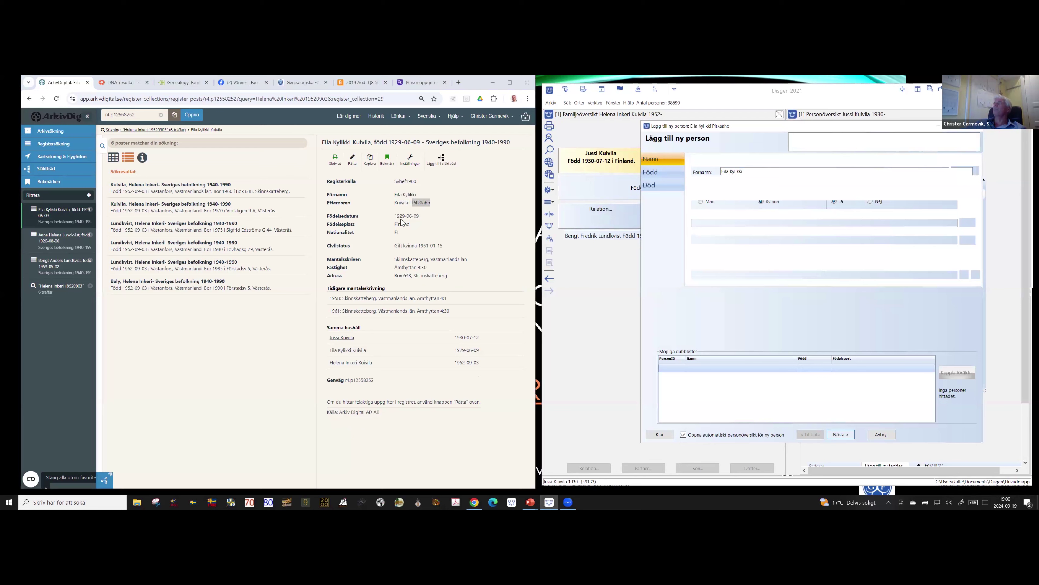
{"action": "left_click_drag", "start_coordinate": [420, 216], "coordinate": [394, 217]}
{"action": "key", "text": "ctrl+c"}
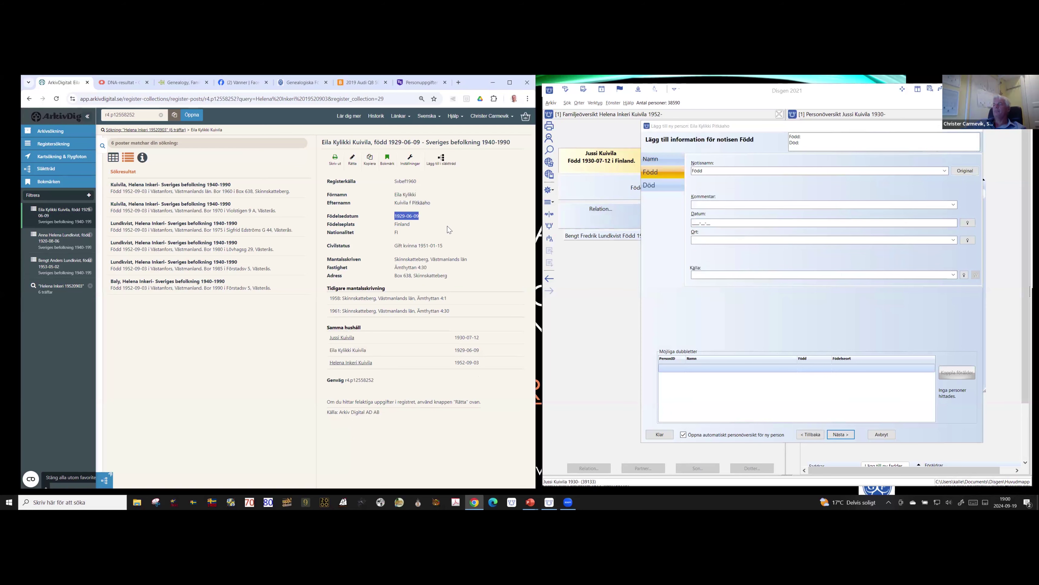
{"action": "left_click", "coordinate": [713, 224]}
{"action": "key", "text": "ctrl+v"}
{"action": "left_click", "coordinate": [952, 241]}
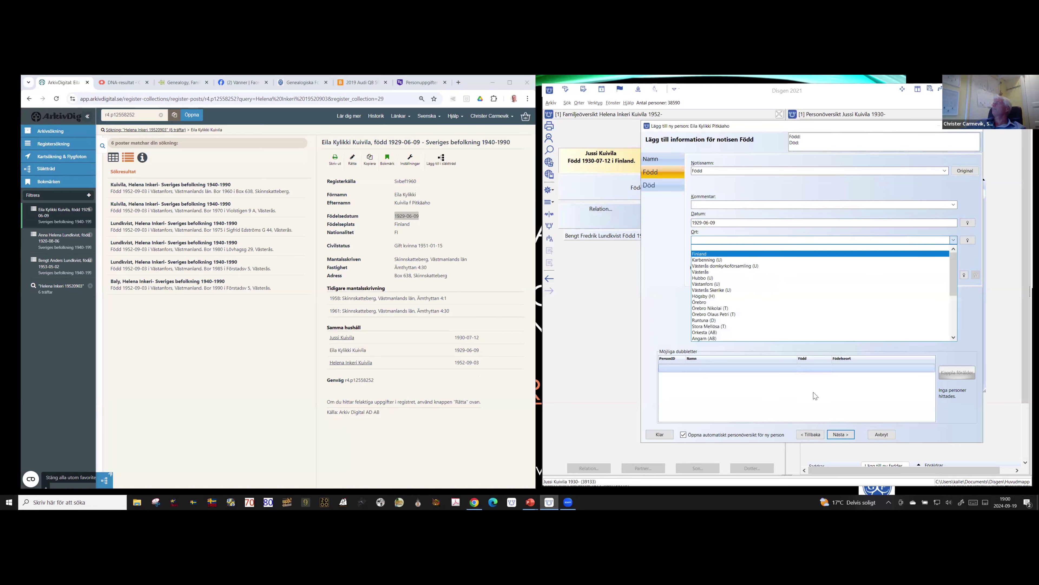
{"action": "left_click", "coordinate": [840, 436]}
{"action": "left_click", "coordinate": [840, 435]}
{"action": "left_click", "coordinate": [841, 436]}
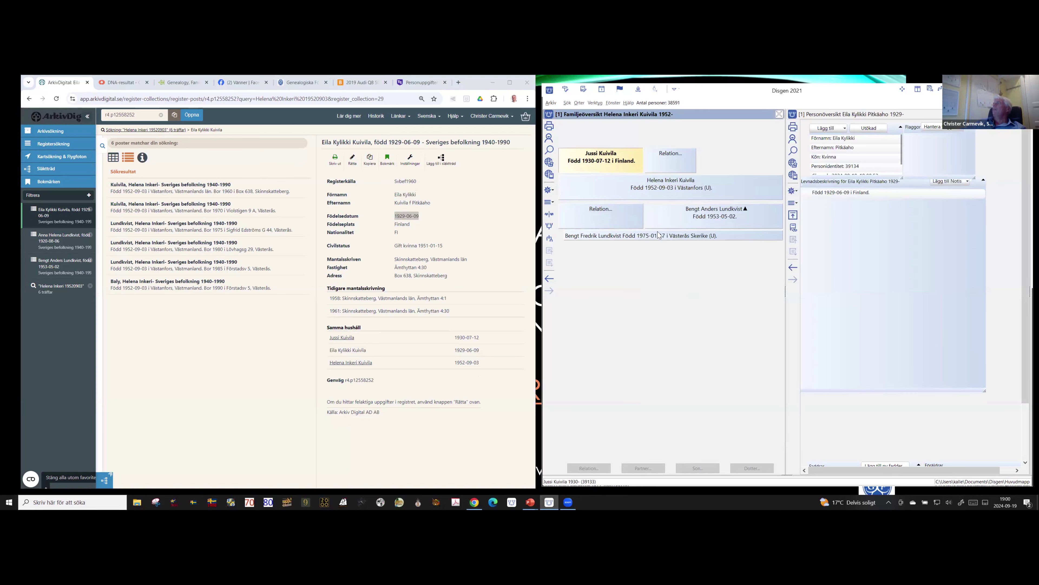
{"action": "double_click", "coordinate": [657, 237]}
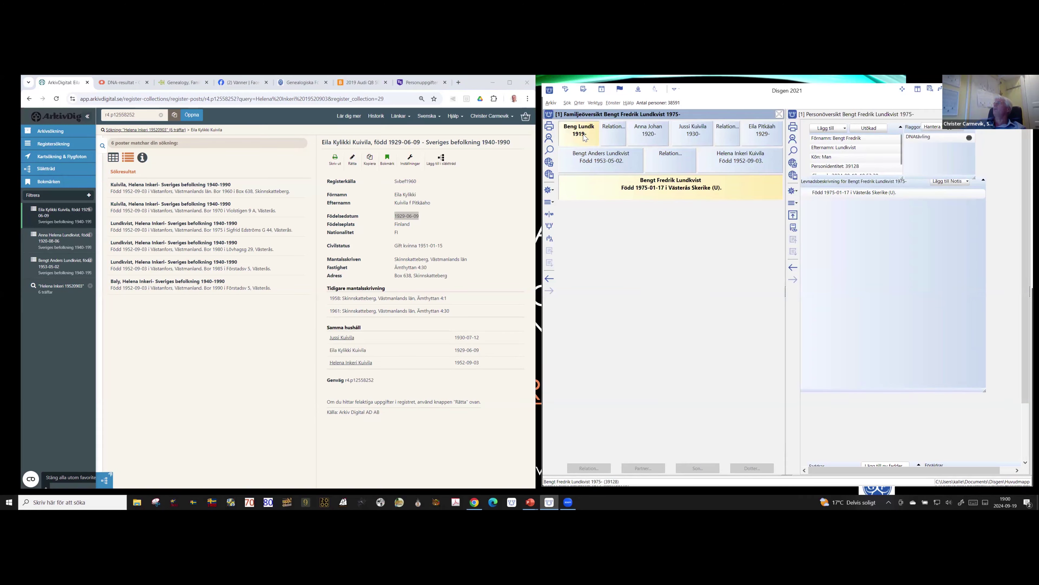
{"action": "left_click", "coordinate": [584, 138]}
{"action": "left_click", "coordinate": [584, 137]}
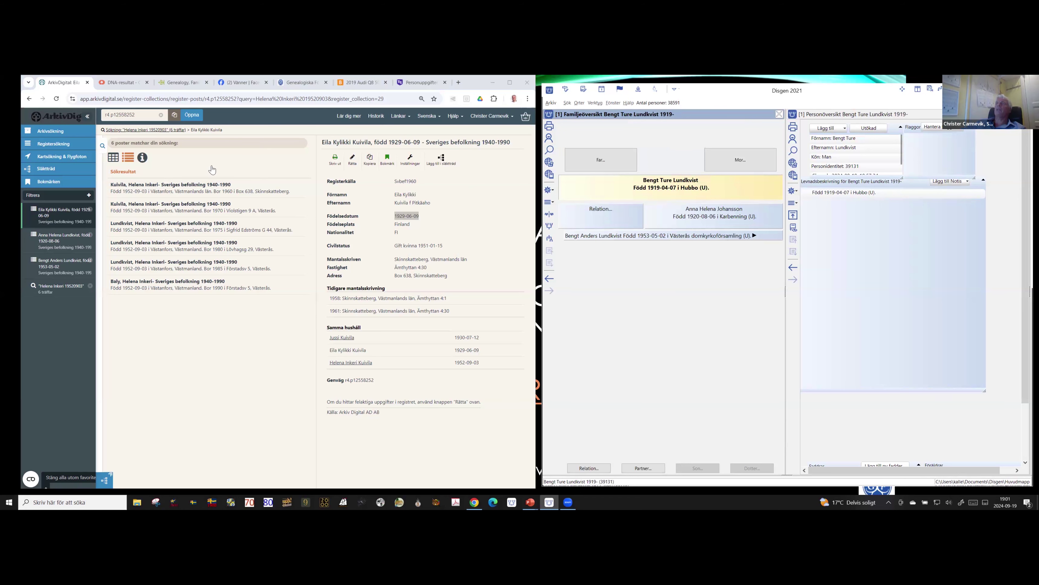
{"action": "left_click", "coordinate": [54, 143]}
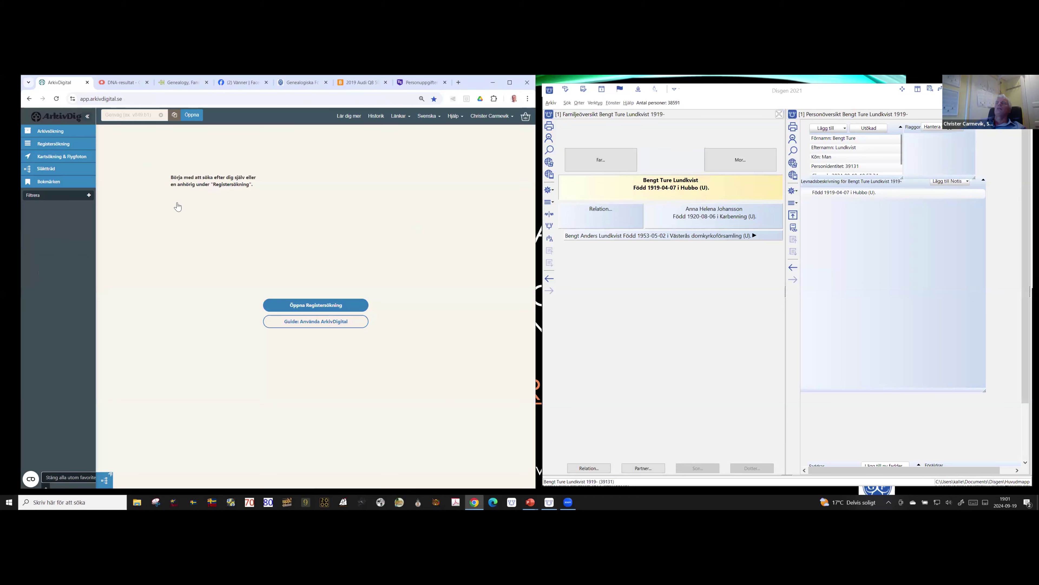
{"action": "left_click", "coordinate": [138, 222]}
{"action": "type", "text": "Ben"}
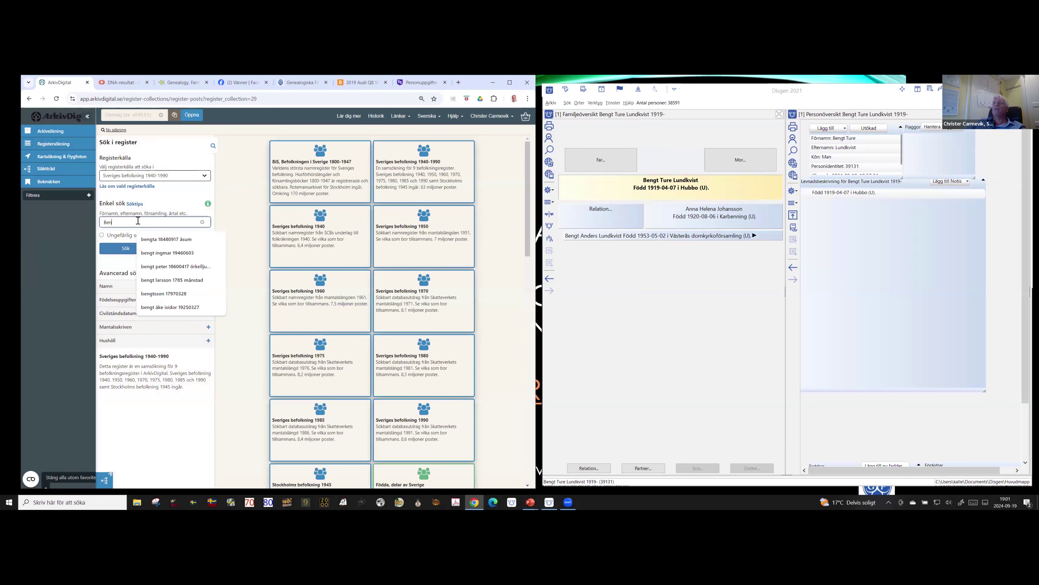
{"action": "type", "text": "gt ture"}
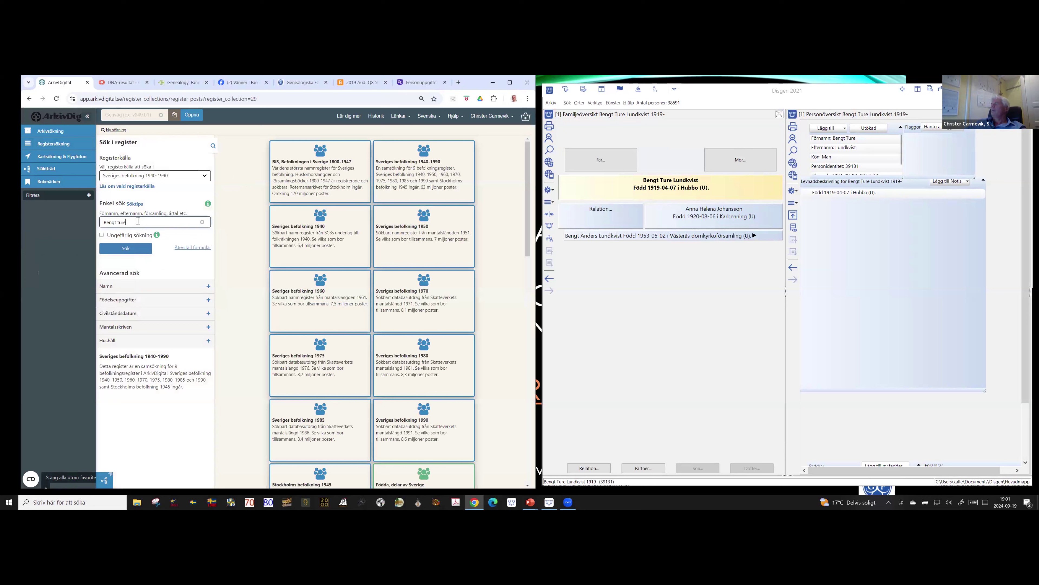
{"action": "type", "text": " 19190407 hubbo"}
{"action": "key", "text": "Return"}
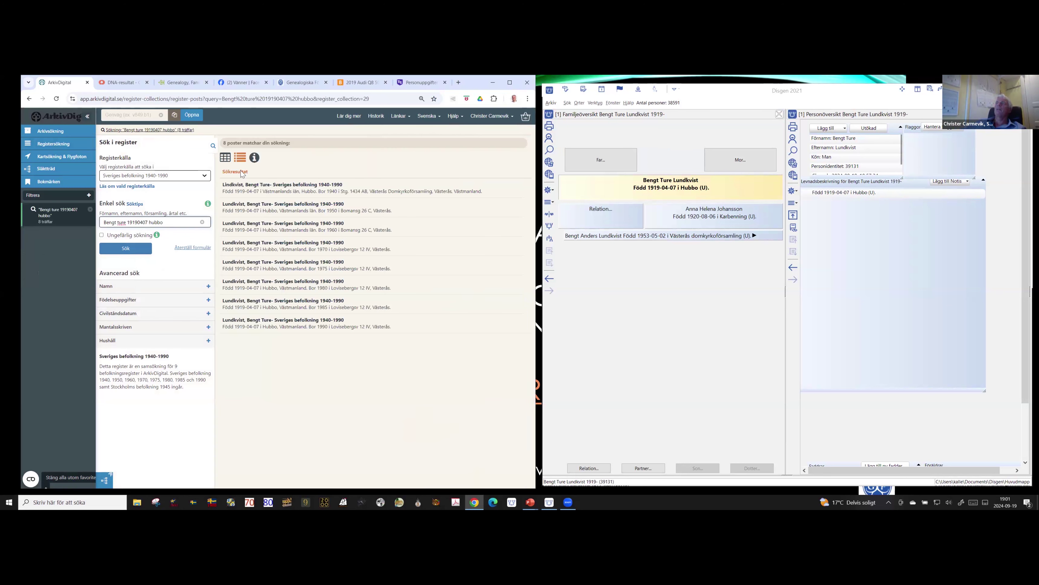
{"action": "left_click", "coordinate": [199, 181]}
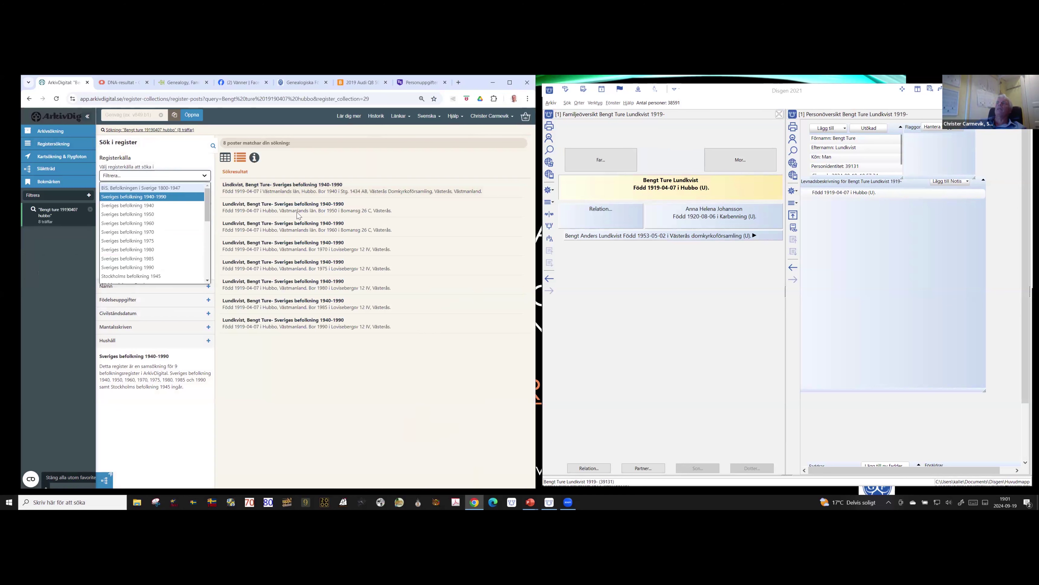
{"action": "key", "text": "Up"}
{"action": "key", "text": "Return"}
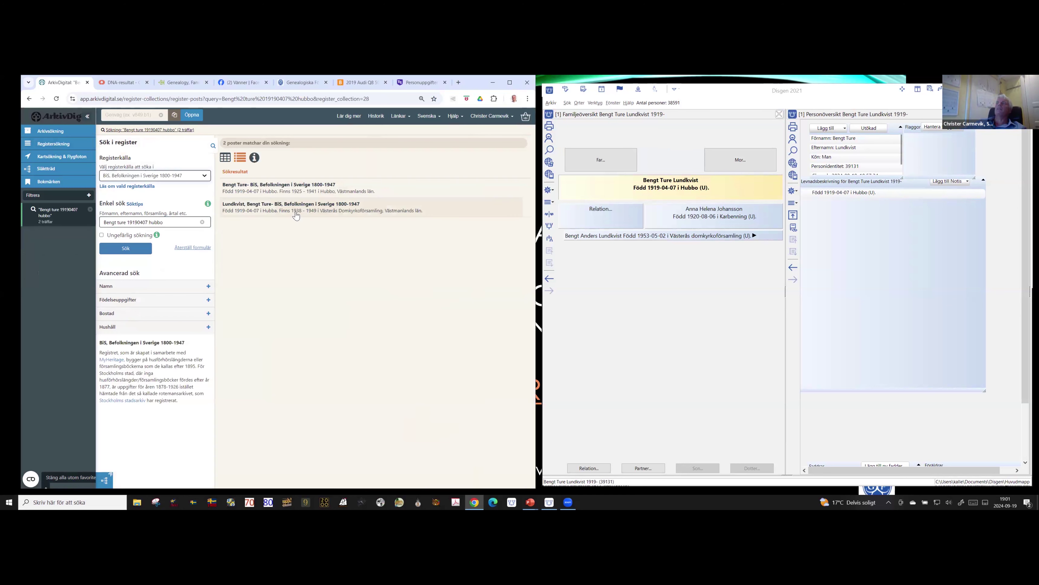
{"action": "left_click", "coordinate": [265, 186]}
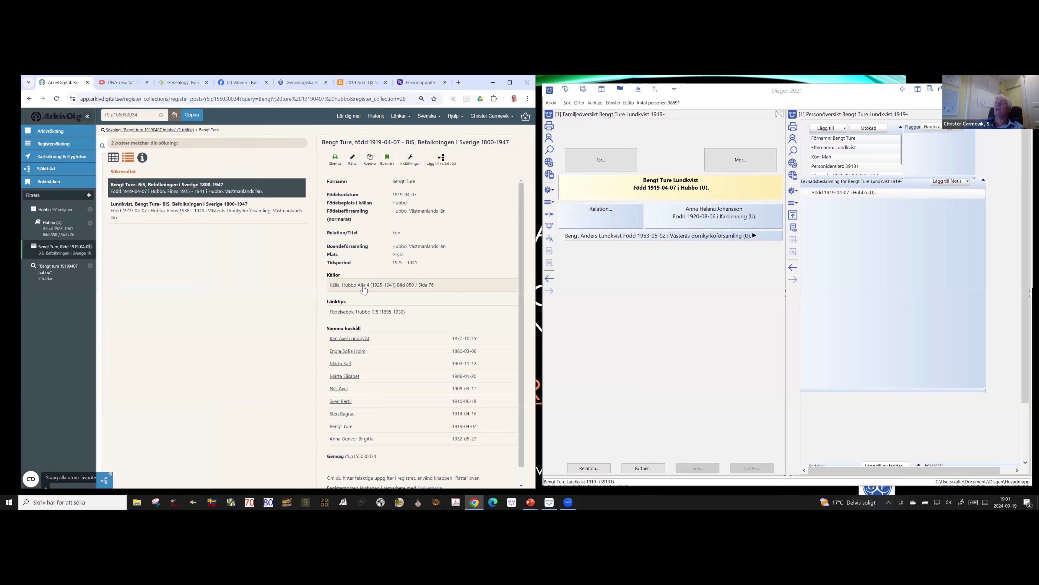
Step: Study the Hubbo household's scanned register page, then open the household head's record (born 1877-10-15)
{"action": "left_click", "coordinate": [364, 285]}
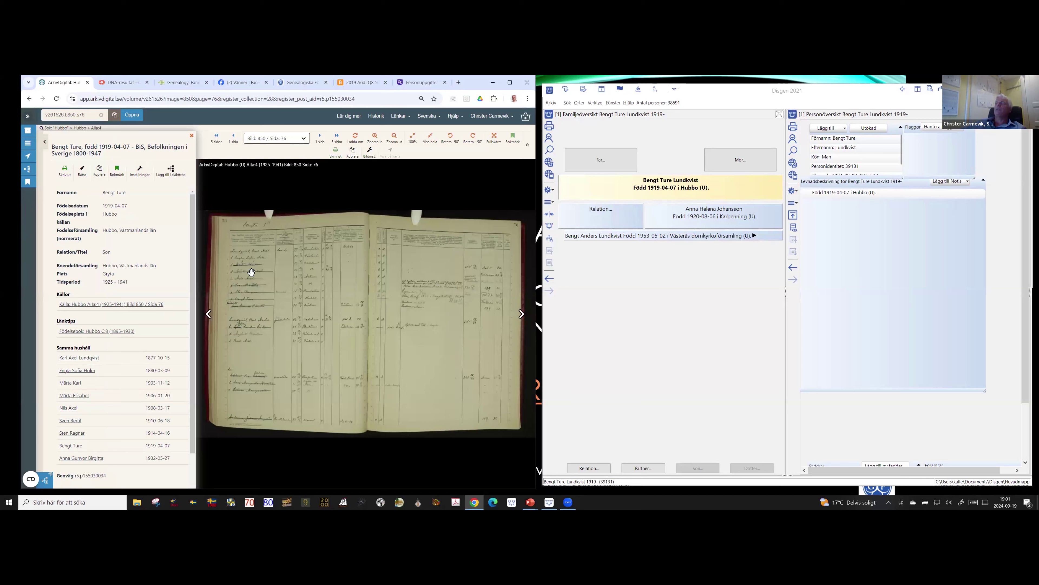
{"action": "scroll", "coordinate": [354, 280], "scroll_direction": "up", "scroll_amount": 2}
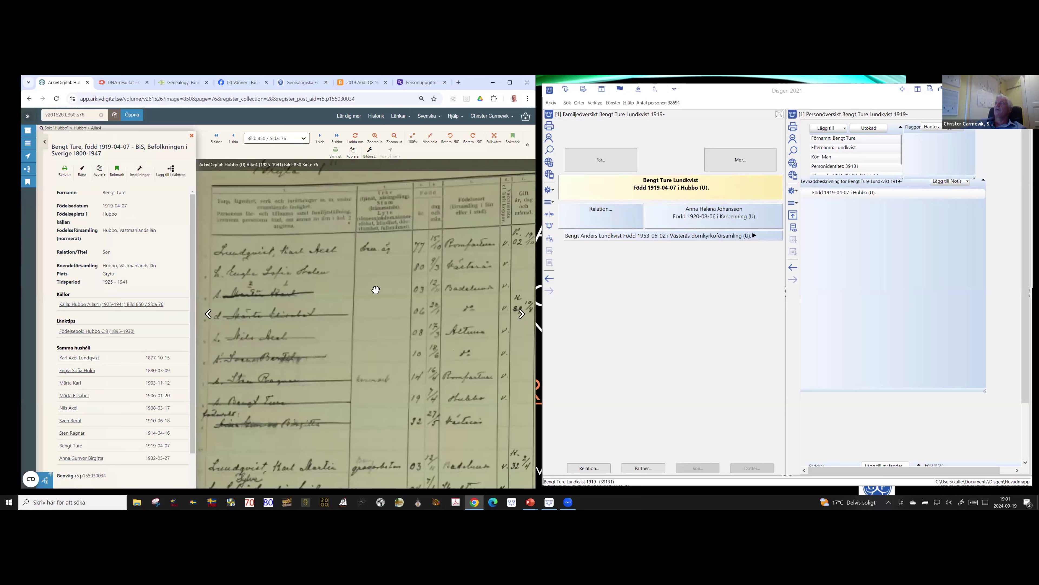
{"action": "scroll", "coordinate": [264, 287], "scroll_direction": "down", "scroll_amount": 1}
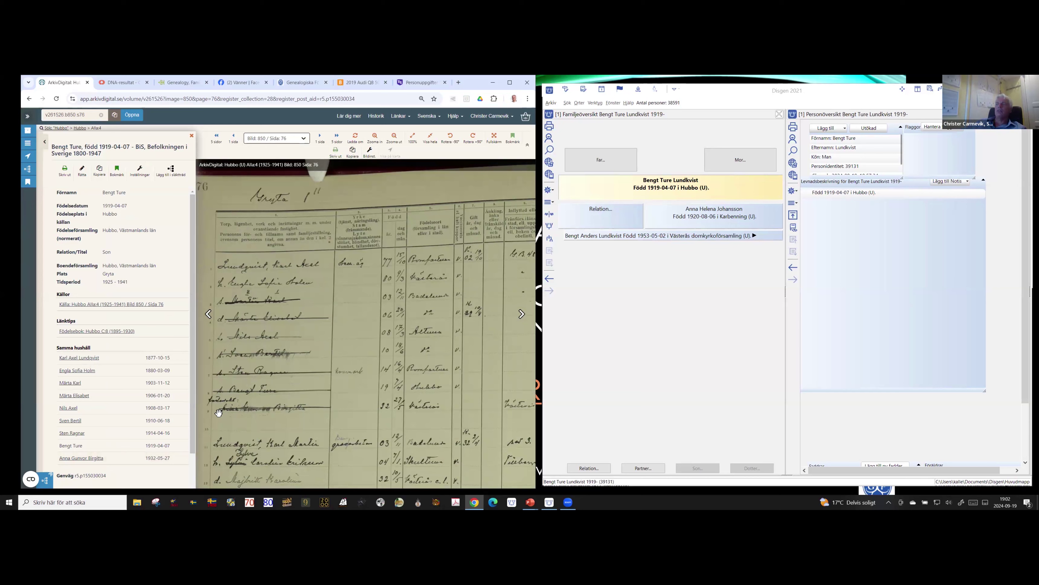
{"action": "scroll", "coordinate": [222, 429], "scroll_direction": "up", "scroll_amount": 2}
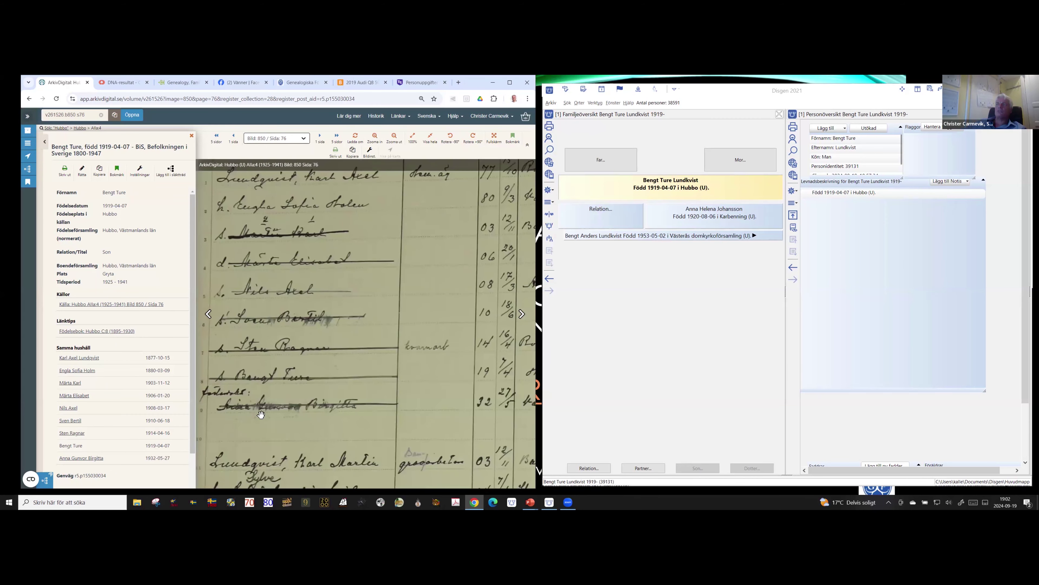
{"action": "scroll", "coordinate": [261, 415], "scroll_direction": "up", "scroll_amount": 2}
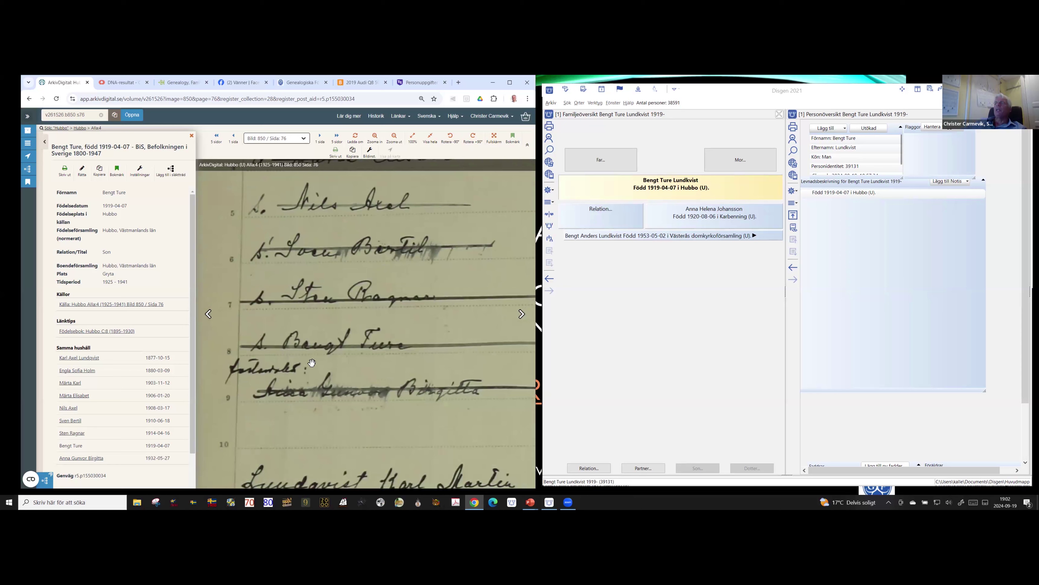
{"action": "scroll", "coordinate": [312, 363], "scroll_direction": "down", "scroll_amount": 2}
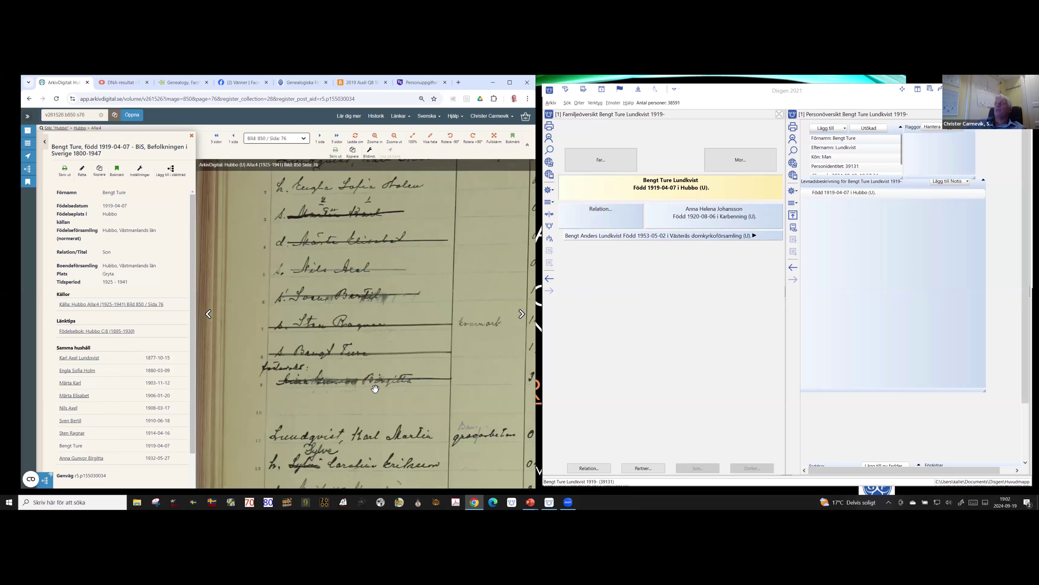
{"action": "scroll", "coordinate": [242, 378], "scroll_direction": "down", "scroll_amount": 2}
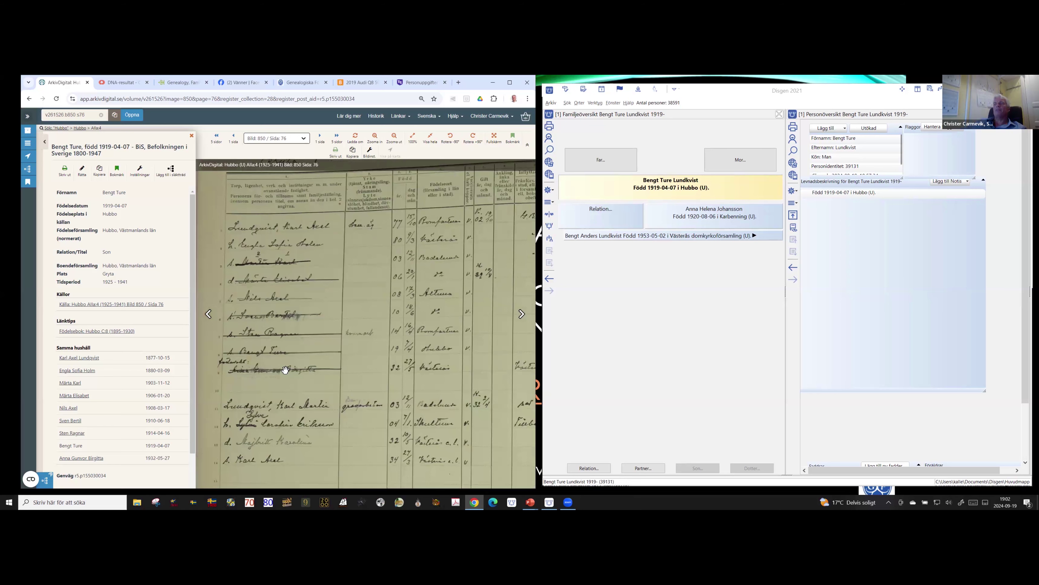
{"action": "left_click_drag", "start_coordinate": [285, 369], "coordinate": [282, 370]}
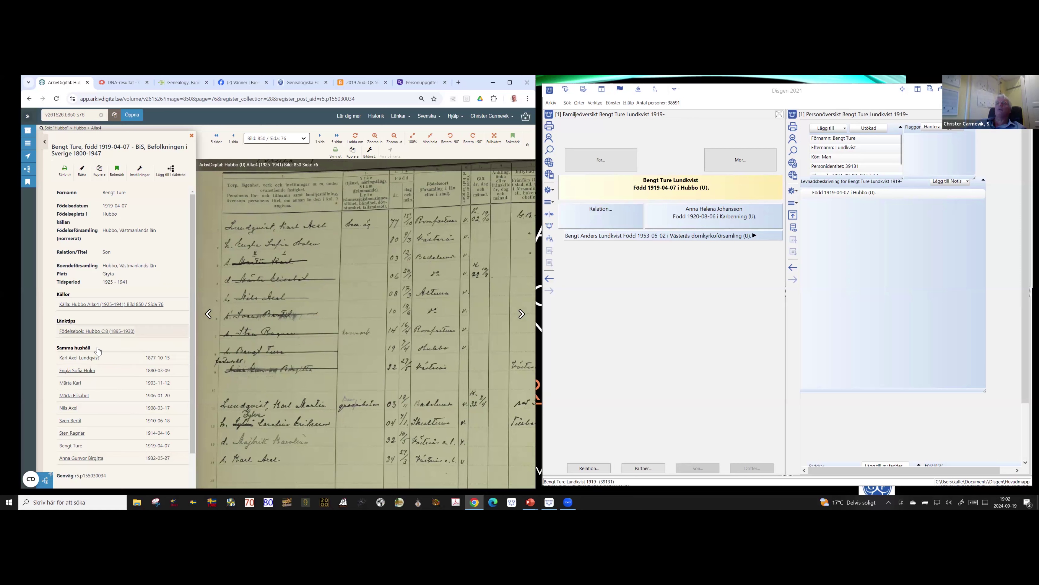
{"action": "left_click", "coordinate": [89, 358]}
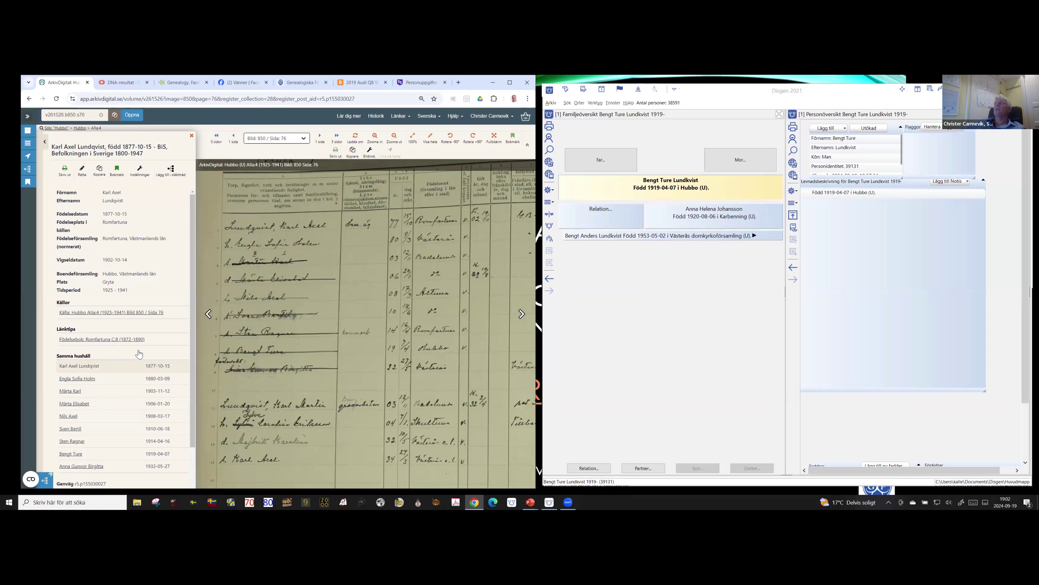
{"action": "left_click", "coordinate": [605, 160]}
{"action": "left_click", "coordinate": [605, 161]}
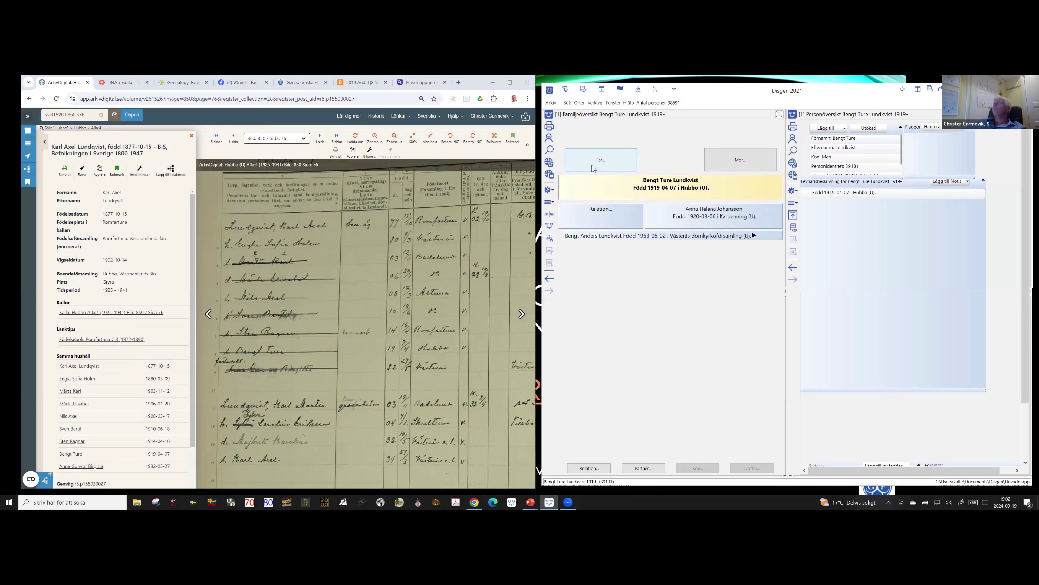
{"action": "left_click_drag", "start_coordinate": [121, 193], "coordinate": [103, 194]}
{"action": "key", "text": "ctrl+c"}
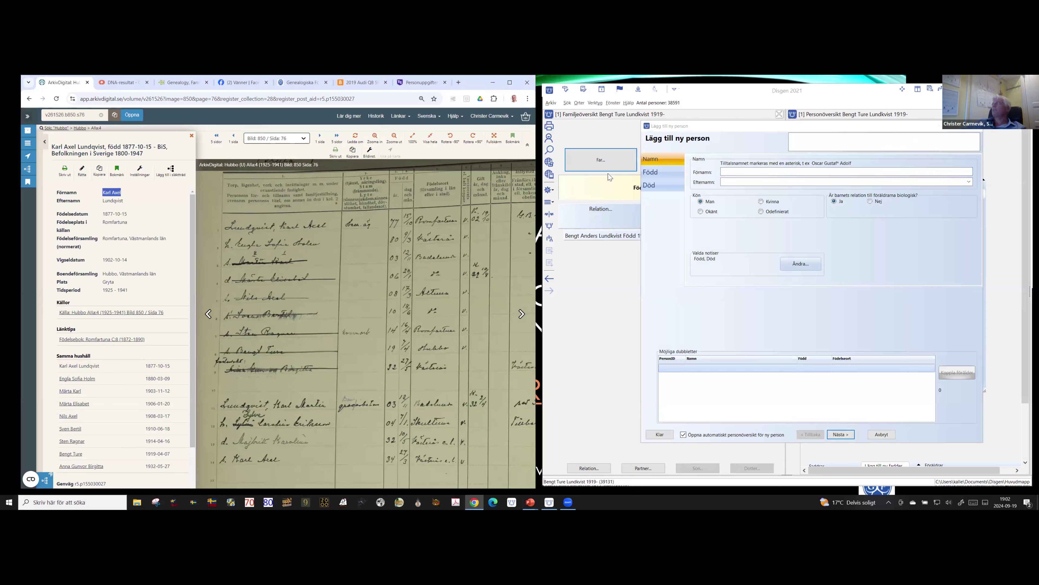
{"action": "left_click", "coordinate": [752, 208]}
{"action": "key", "text": "ctrl+v"}
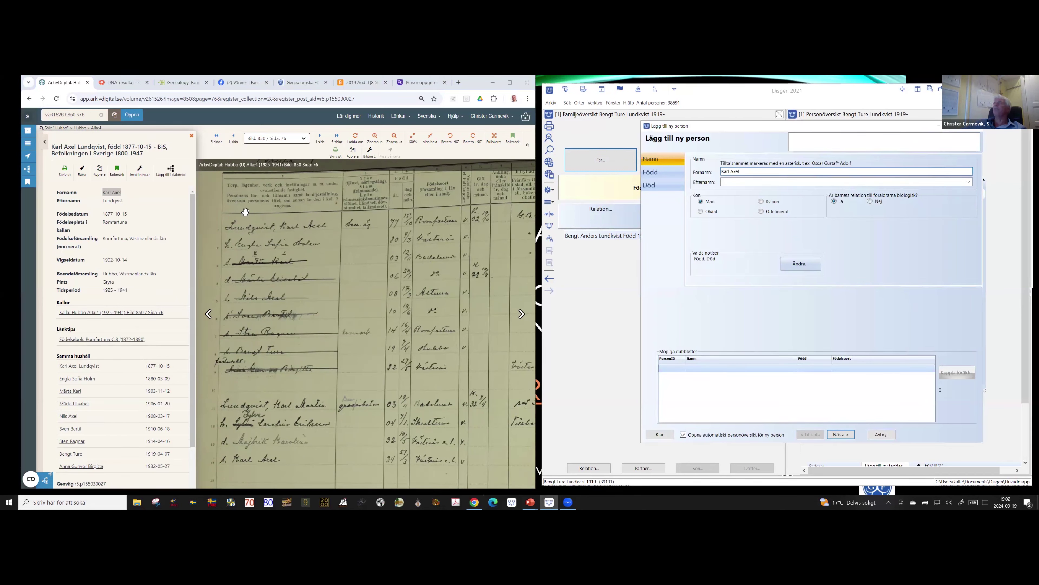
{"action": "left_click_drag", "start_coordinate": [104, 200], "coordinate": [124, 201]}
{"action": "key", "text": "ctrl+c"}
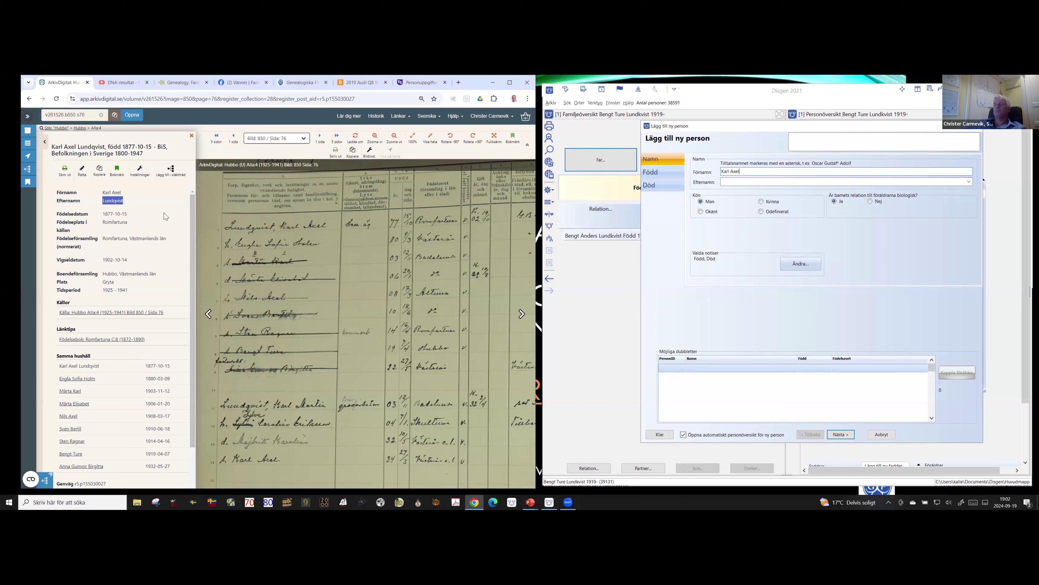
{"action": "left_click", "coordinate": [737, 184]}
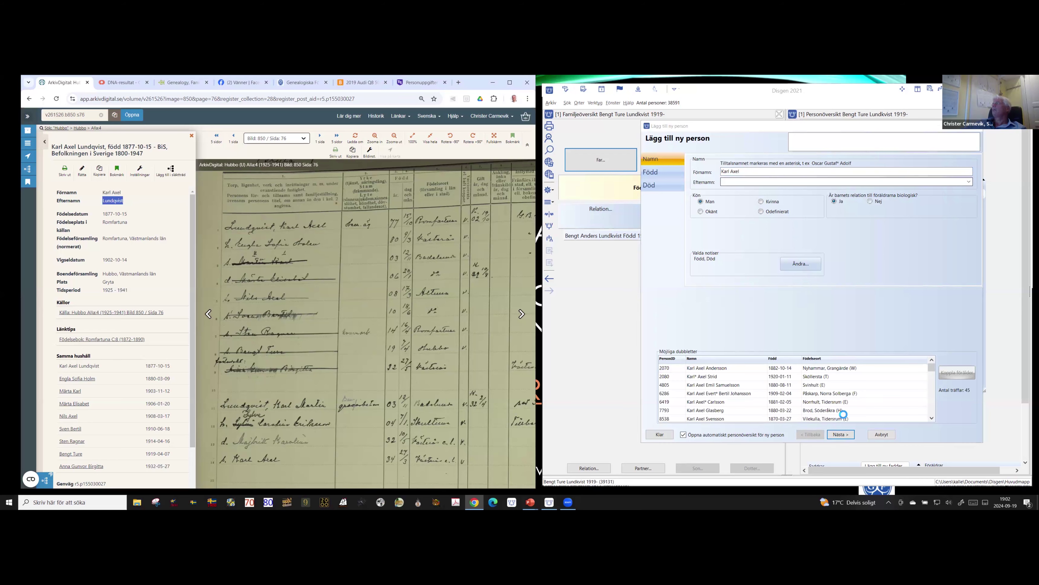
{"action": "key", "text": "ctrl+v"}
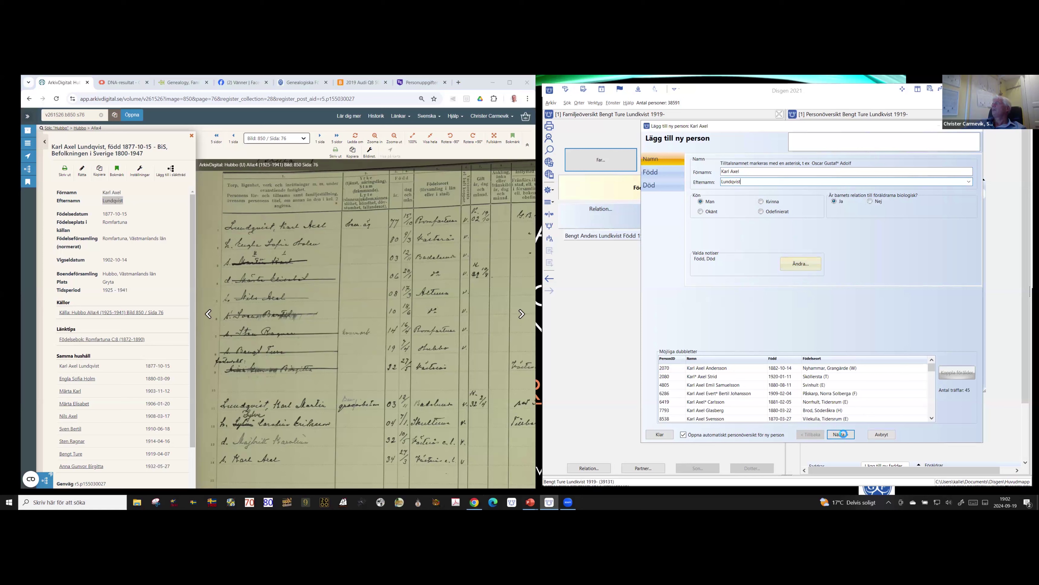
Step: Give him birth date 1877-10-15 and birthplace Romfartuna (U), then link him as father
{"action": "left_click_drag", "start_coordinate": [127, 214], "coordinate": [102, 214]}
{"action": "key", "text": "ctrl+c"}
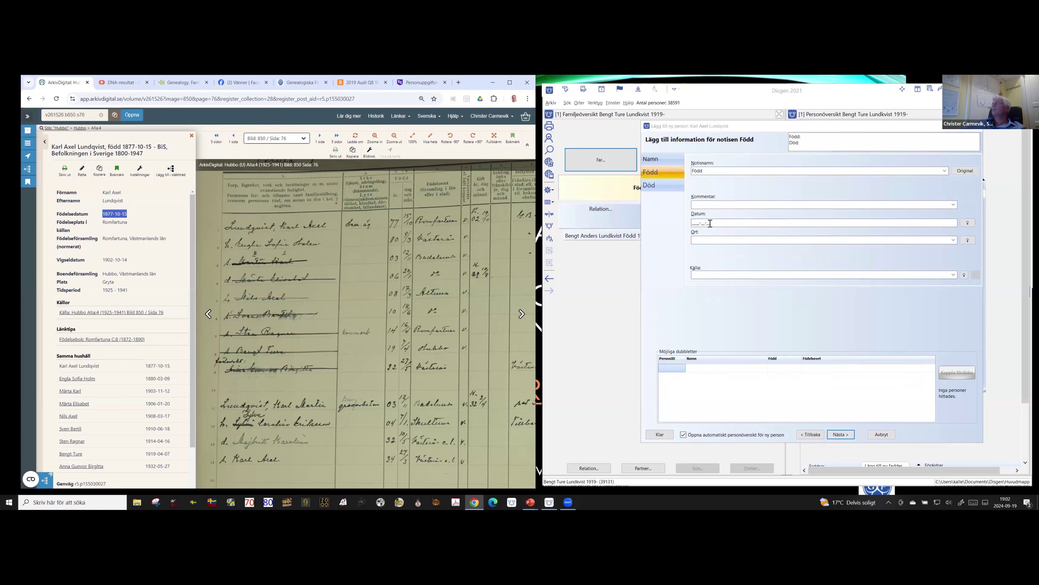
{"action": "left_click", "coordinate": [862, 248]}
{"action": "key", "text": "ctrl+v"}
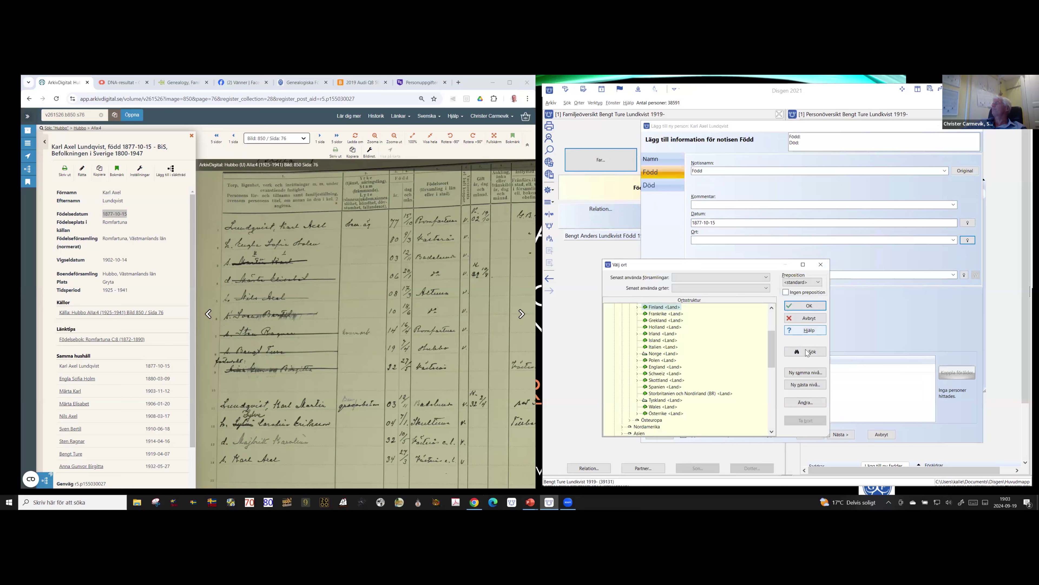
{"action": "left_click", "coordinate": [805, 353]}
{"action": "type", "text": "romf"}
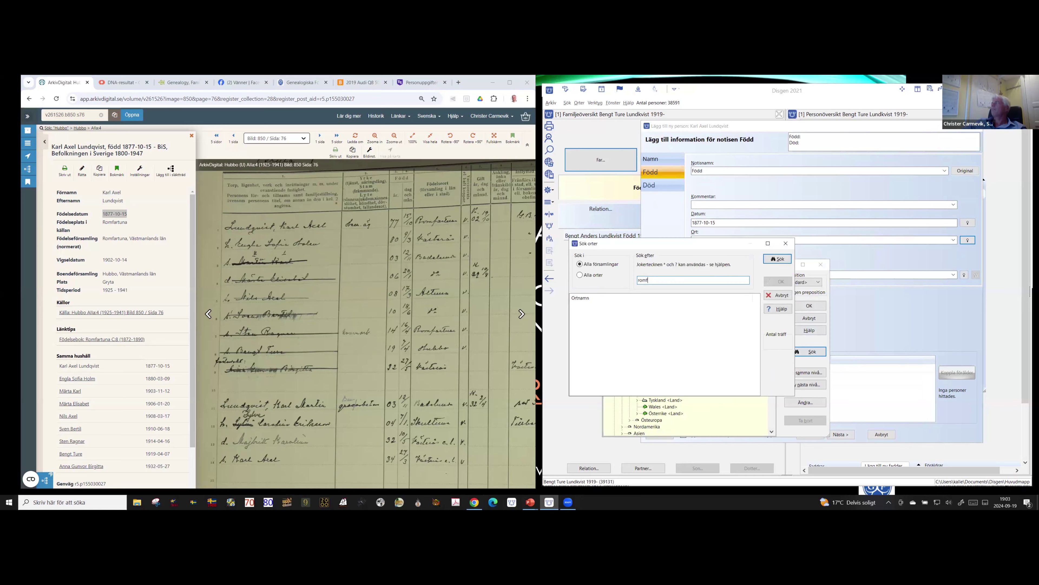
{"action": "type", "text": "a"}
{"action": "left_click", "coordinate": [774, 283]}
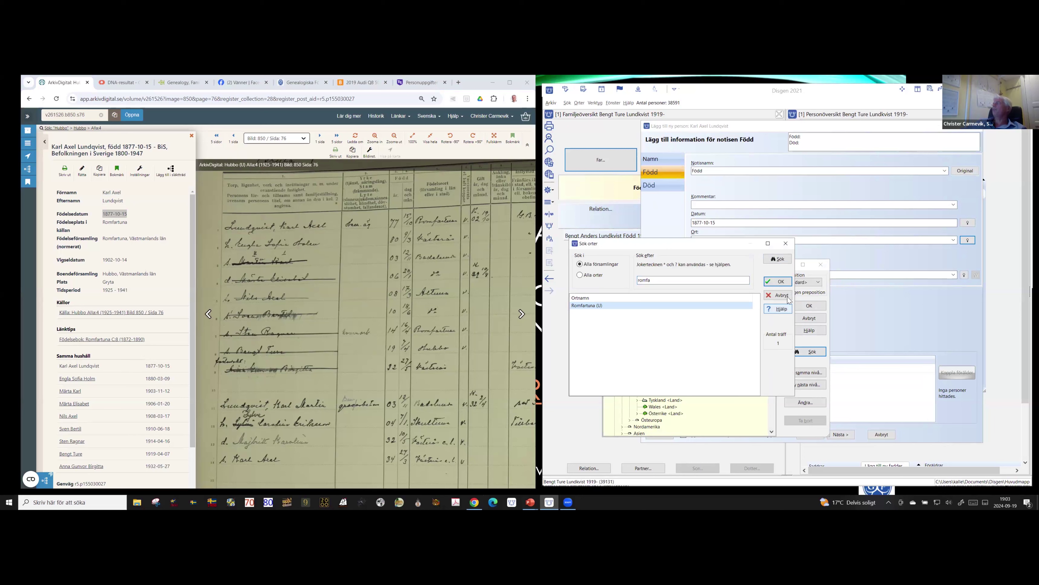
{"action": "left_click", "coordinate": [804, 310]}
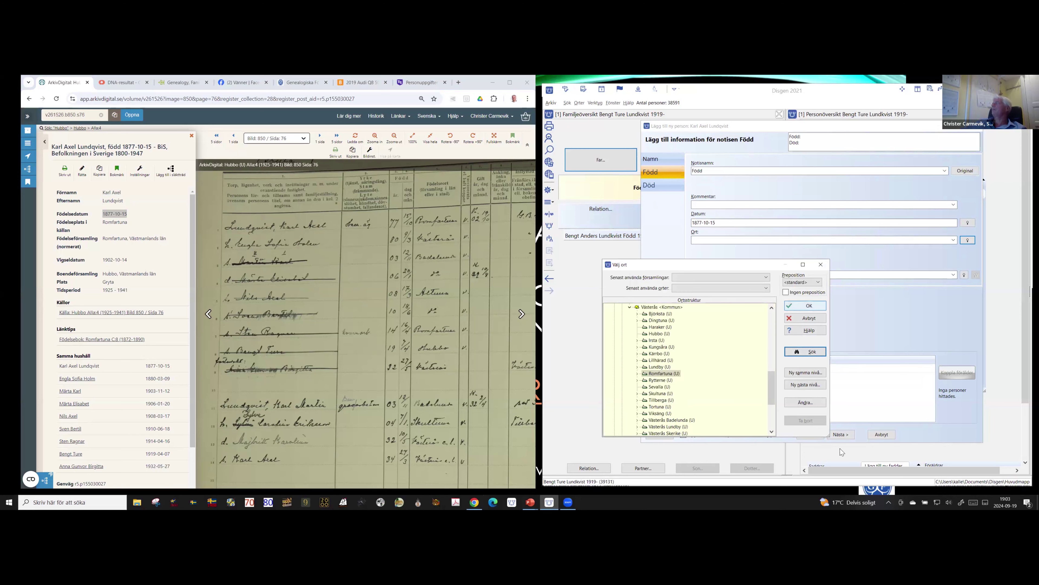
{"action": "left_click", "coordinate": [842, 435]}
{"action": "left_click", "coordinate": [842, 435]}
{"action": "left_click", "coordinate": [882, 383]}
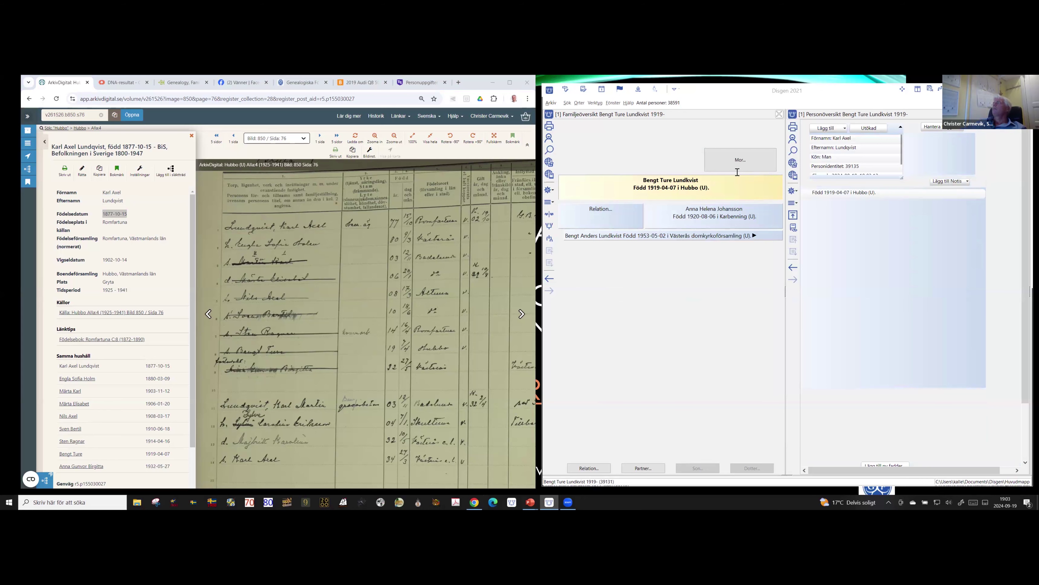
{"action": "left_click", "coordinate": [242, 251]}
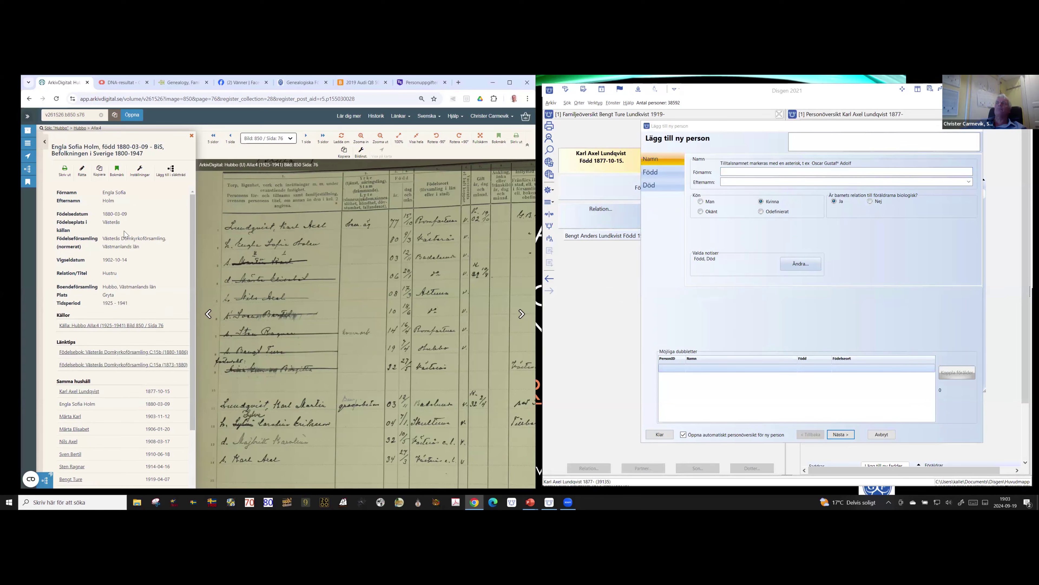
{"action": "left_click_drag", "start_coordinate": [102, 193], "coordinate": [126, 193]}
{"action": "key", "text": "ctrl+c"}
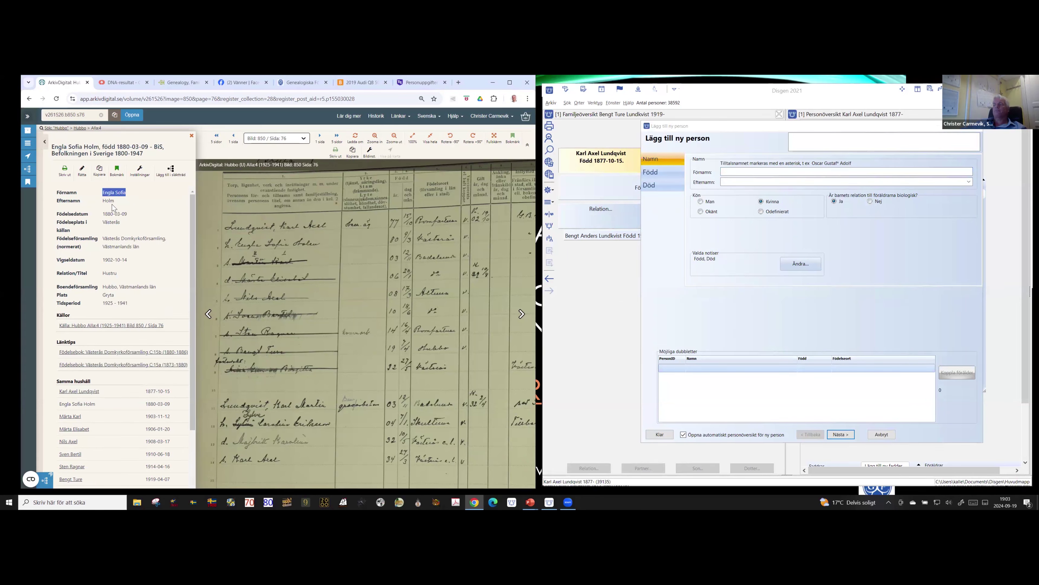
{"action": "left_click", "coordinate": [760, 201]}
{"action": "left_click", "coordinate": [742, 171]}
{"action": "key", "text": "ctrl+v"}
{"action": "left_click_drag", "start_coordinate": [122, 199], "coordinate": [102, 201]}
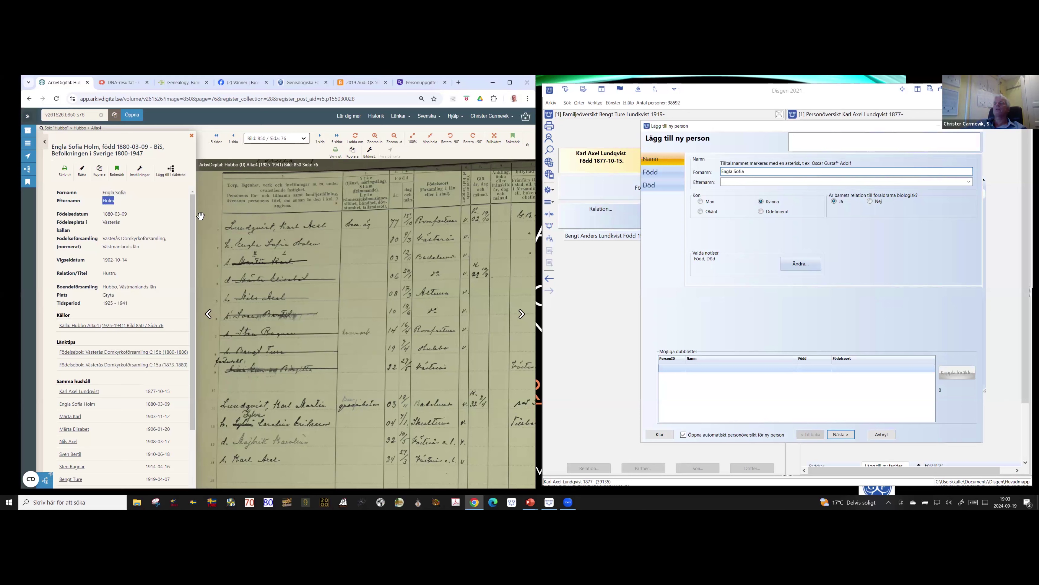
{"action": "left_click", "coordinate": [805, 279]}
{"action": "key", "text": "Tab"}
{"action": "type", "text": "Holm"}
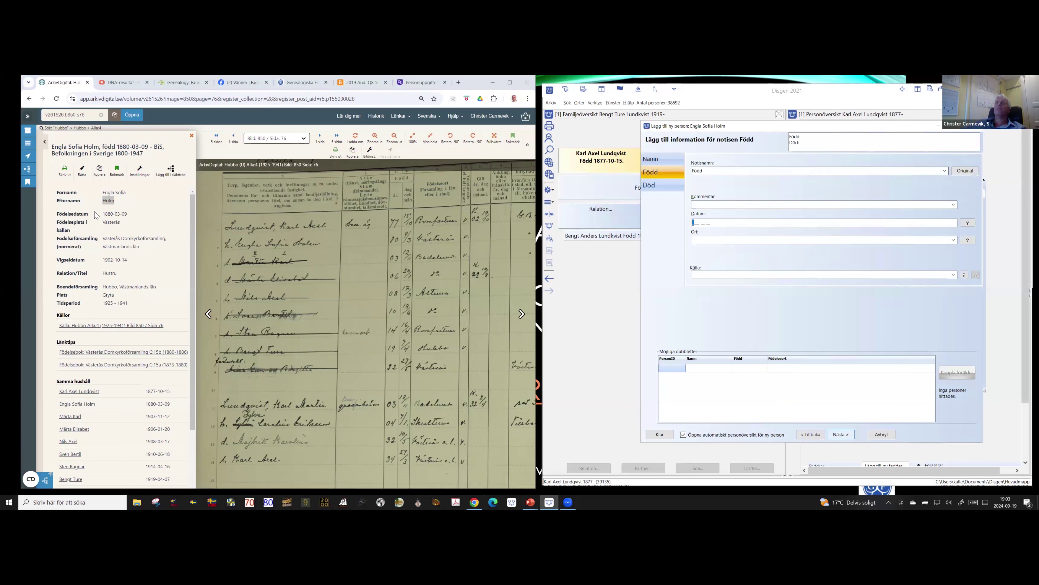
{"action": "left_click_drag", "start_coordinate": [103, 213], "coordinate": [127, 213]}
{"action": "key", "text": "ctrl+c"}
{"action": "left_click", "coordinate": [714, 225]}
{"action": "key", "text": "ctrl+v"}
{"action": "left_click", "coordinate": [953, 240]}
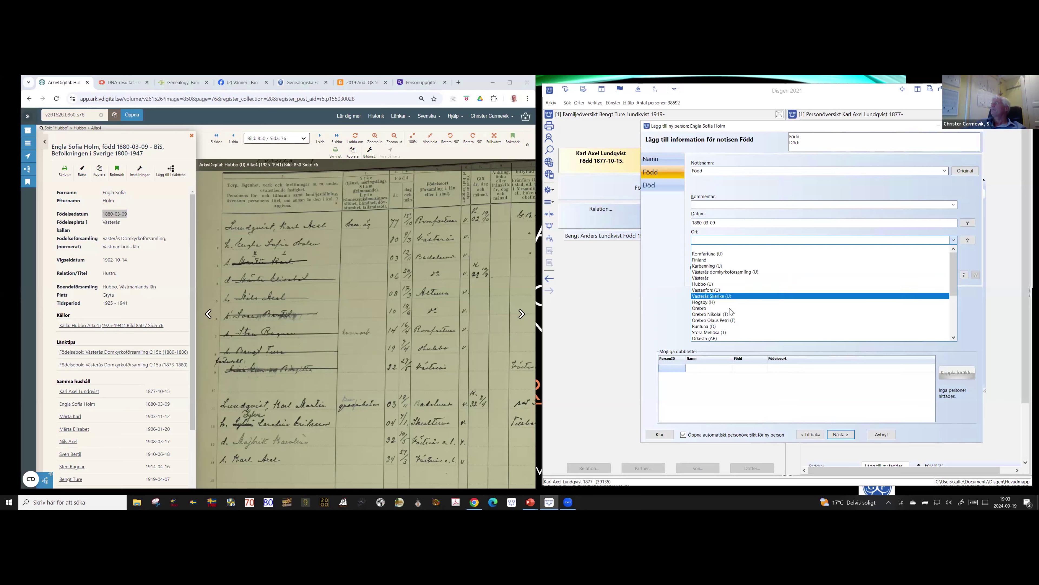
{"action": "left_click", "coordinate": [722, 279]}
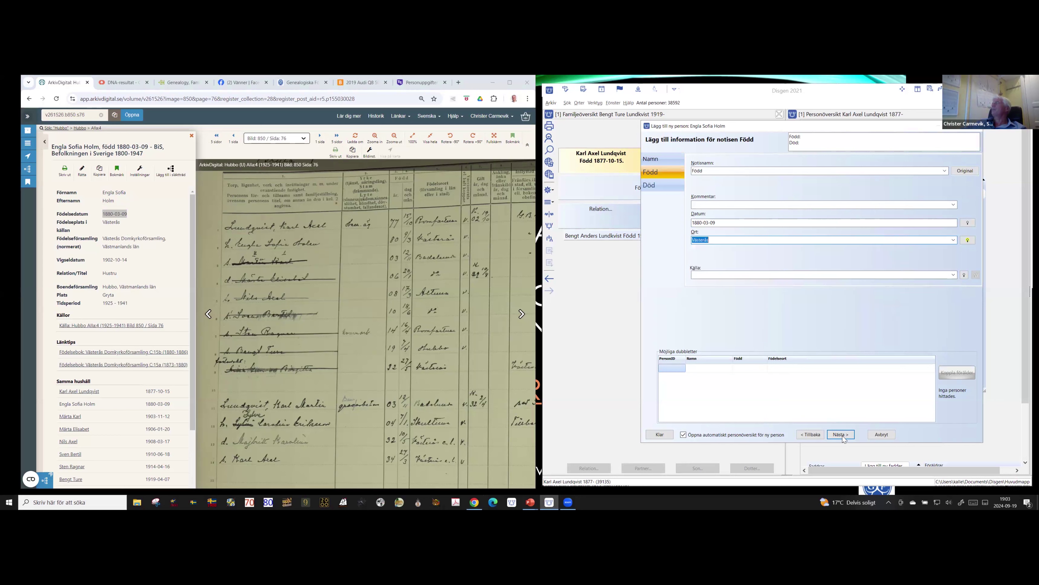
{"action": "left_click", "coordinate": [842, 438]}
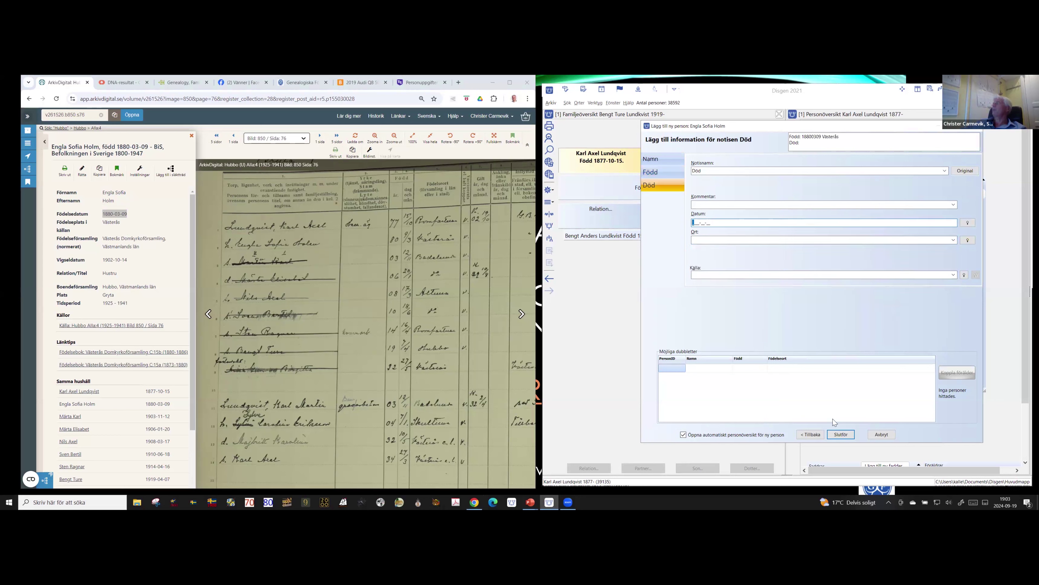
{"action": "left_click", "coordinate": [841, 435]}
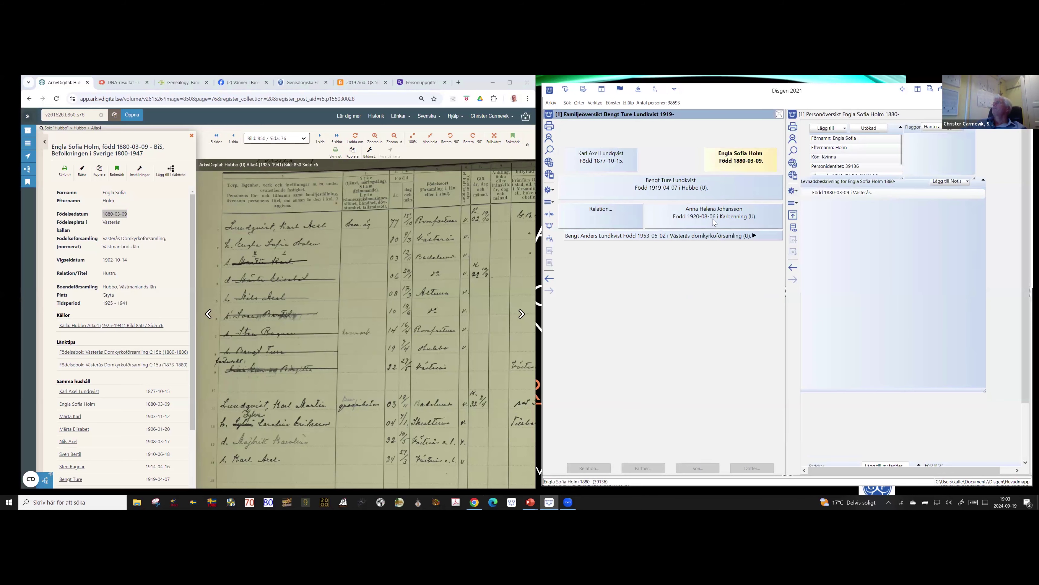
{"action": "left_click", "coordinate": [686, 222]}
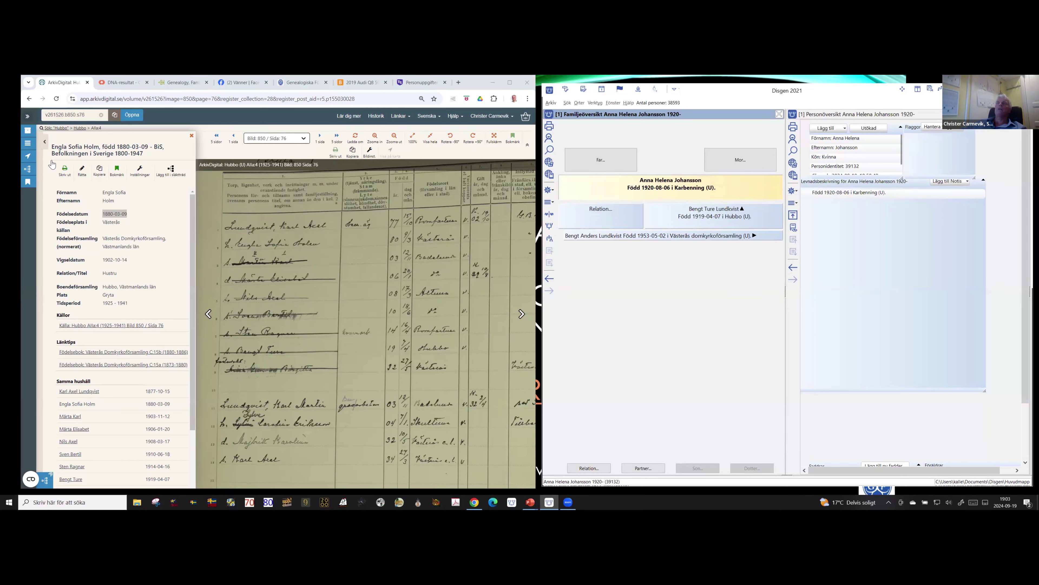
Step: Return to the register search and search for Anna Helena with her birth date
{"action": "left_click", "coordinate": [45, 141]}
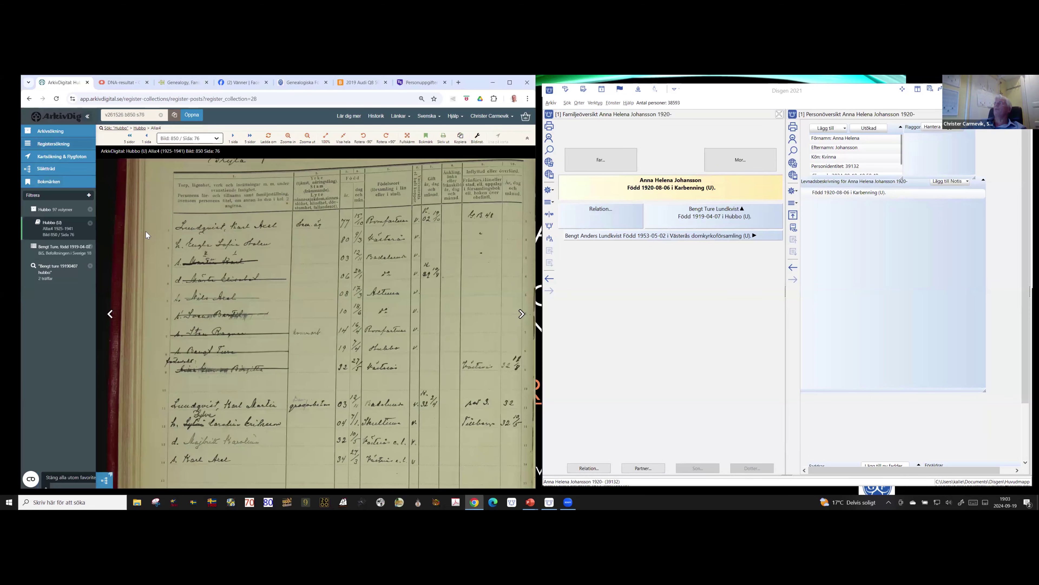
{"action": "key", "text": "alt+Left"}
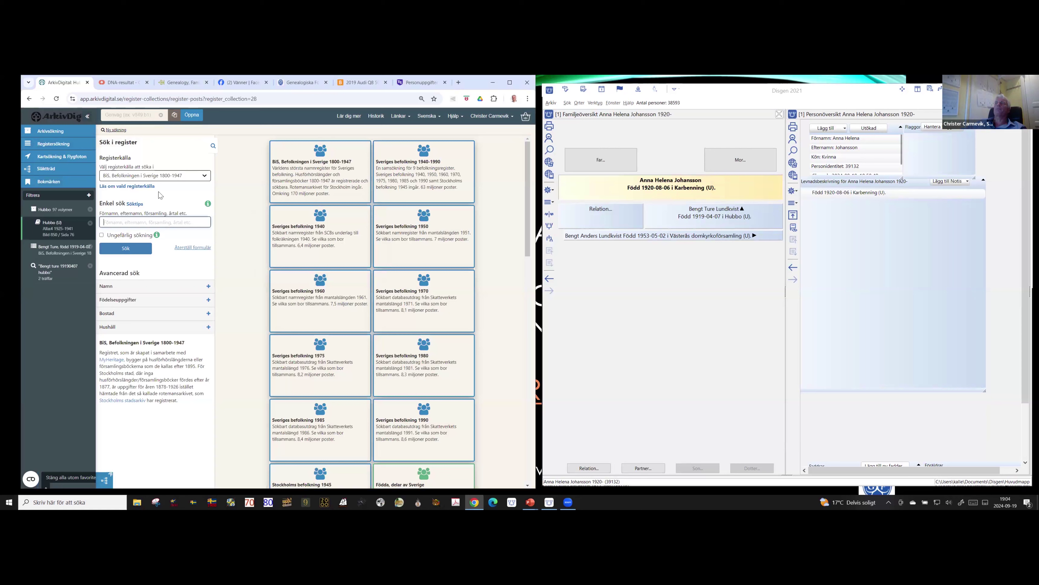
{"action": "left_click", "coordinate": [137, 222]}
{"action": "type", "text": "anna helena"}
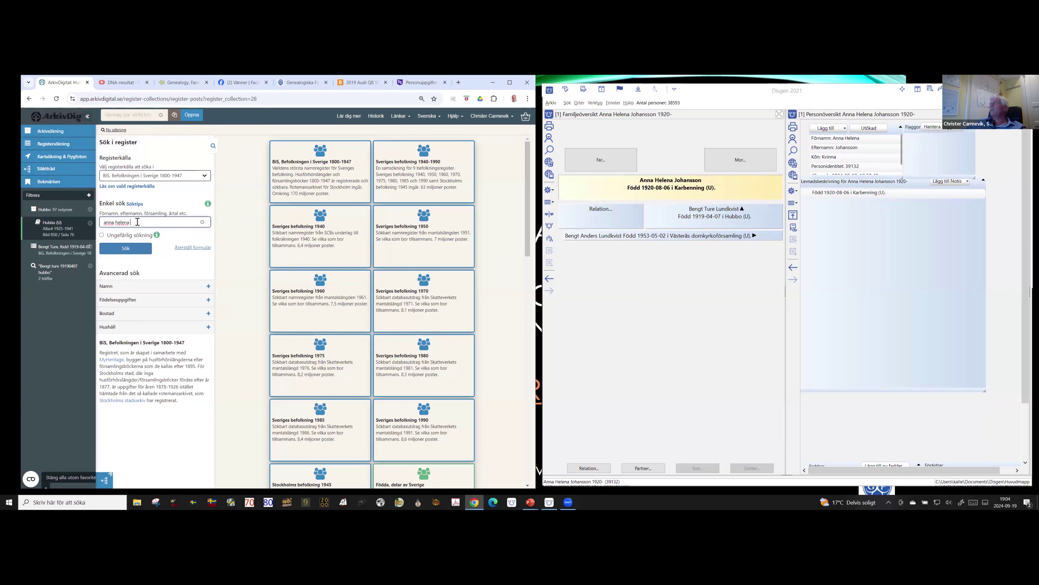
{"action": "type", "text": " 18"}
{"action": "key", "text": "BackSpace"}
{"action": "key", "text": "BackSpace"}
{"action": "key", "text": "BackSpace"}
{"action": "type", "text": "920806 karbenning"}
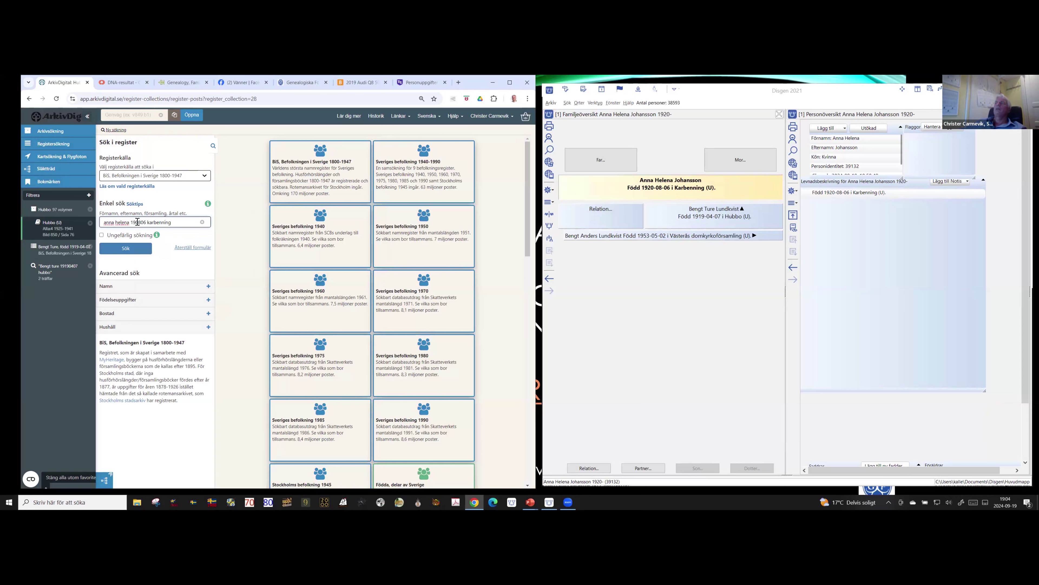
{"action": "key", "text": "Return"}
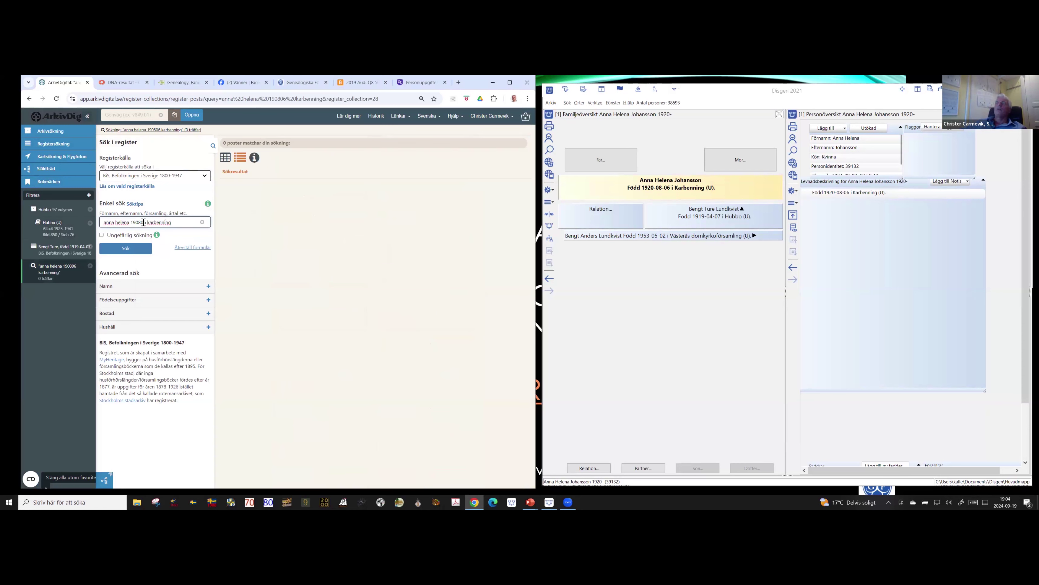
{"action": "left_click", "coordinate": [143, 223]}
{"action": "type", "text": "80"}
{"action": "left_click", "coordinate": [142, 249]}
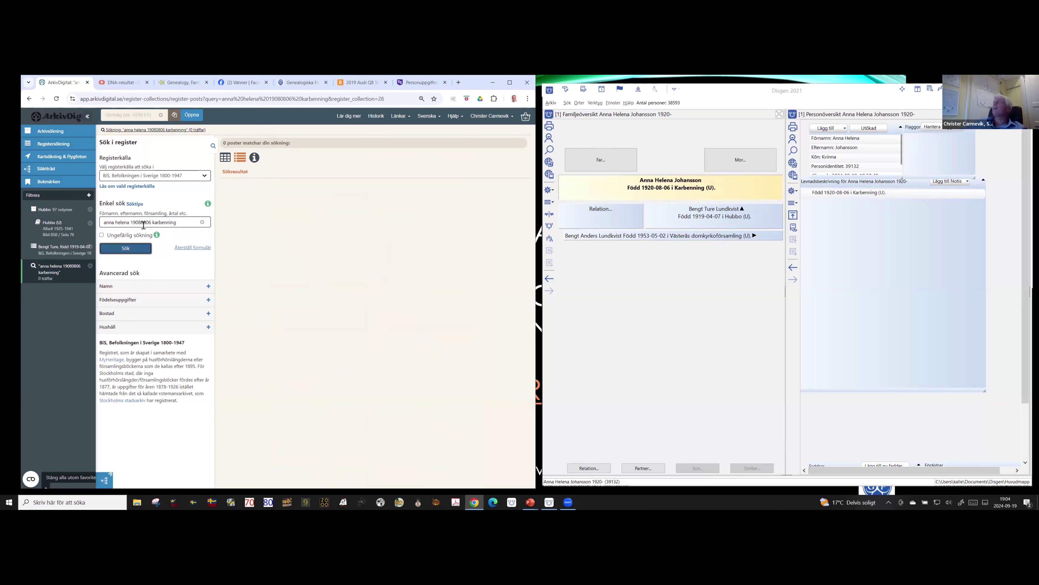
Step: Correct the search date to 19200806 and open the first matching Karbenning record
{"action": "left_click", "coordinate": [139, 222]}
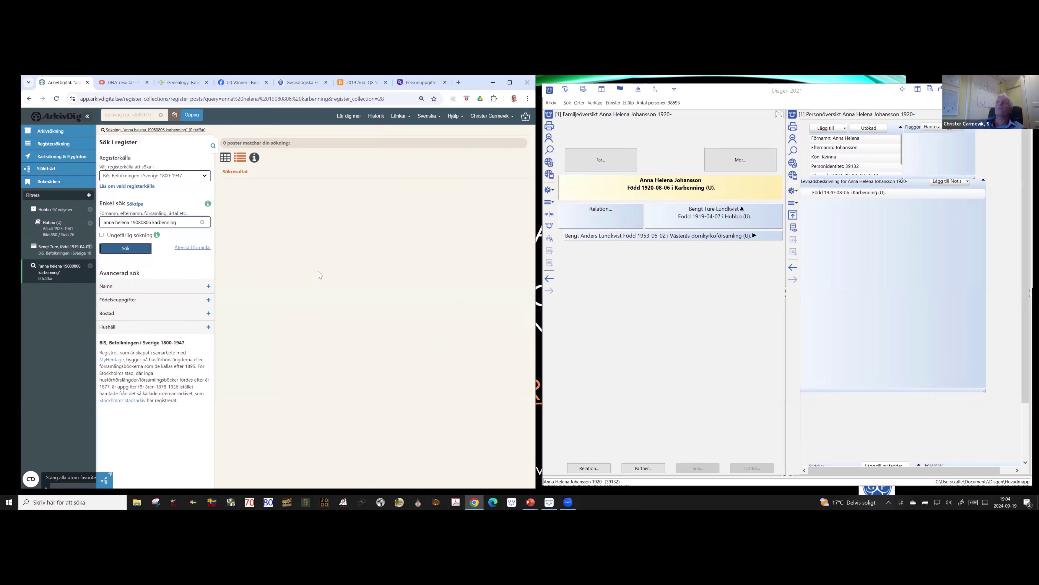
{"action": "key", "text": "BackSpace"}
{"action": "key", "text": "BackSpace"}
{"action": "type", "text": "20"}
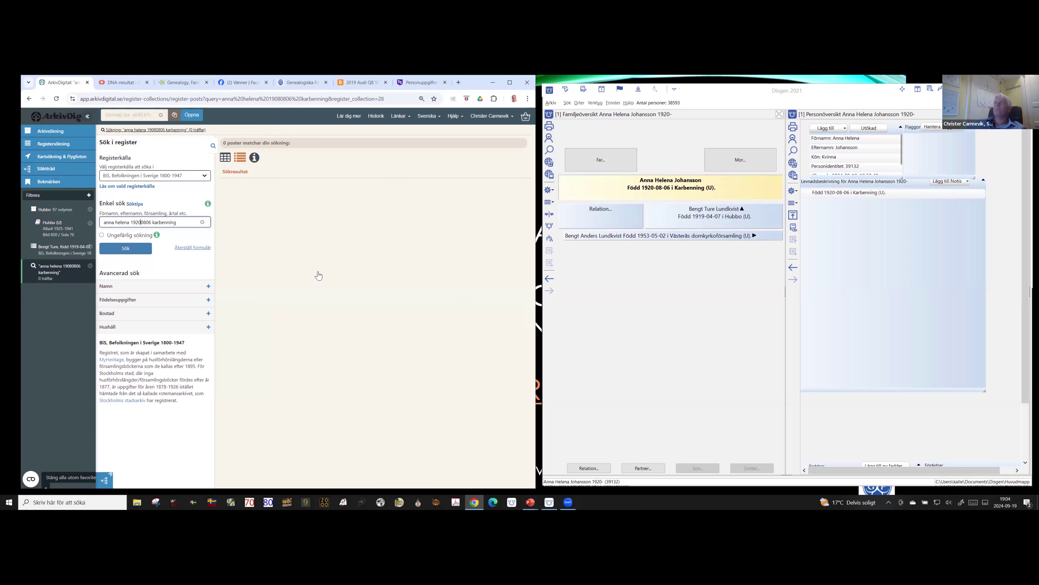
{"action": "key", "text": "Return"}
{"action": "left_click", "coordinate": [278, 186]}
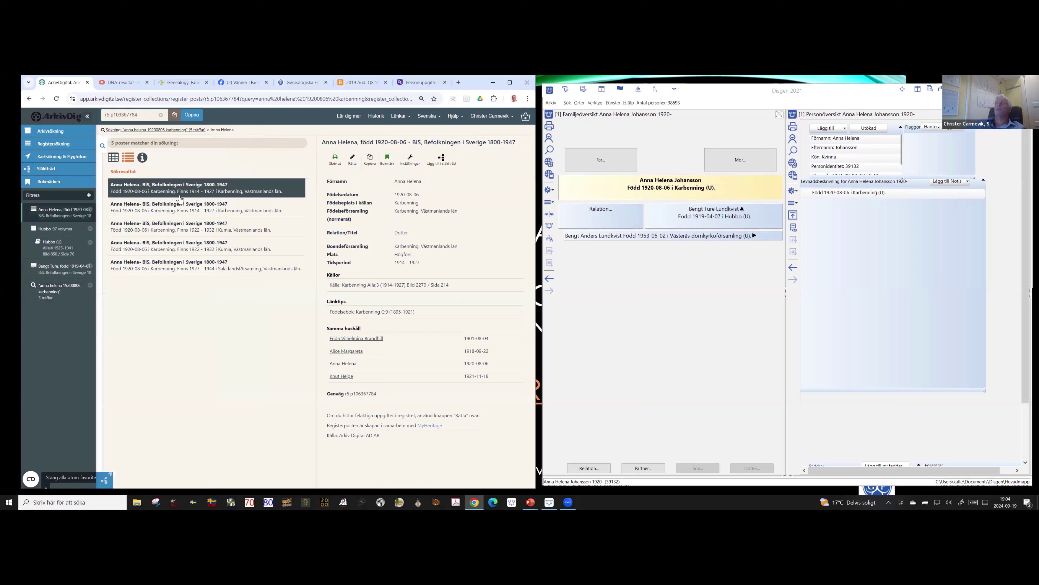
Step: Open the scanned Karbenning AIIa:3 page 214 and zoom to her household rows
{"action": "left_click", "coordinate": [356, 288]}
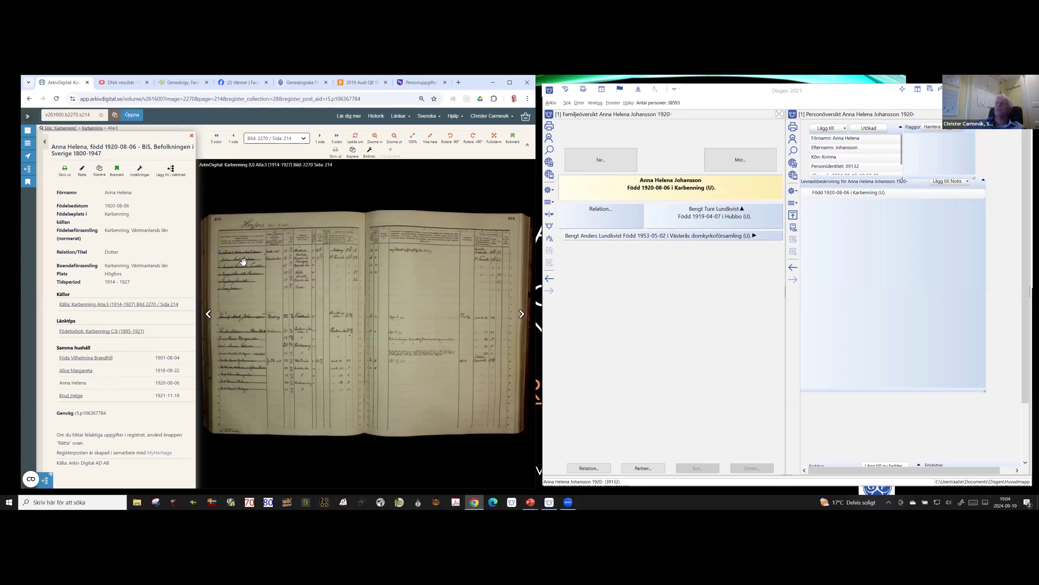
{"action": "scroll", "coordinate": [243, 261], "scroll_direction": "up", "scroll_amount": 3}
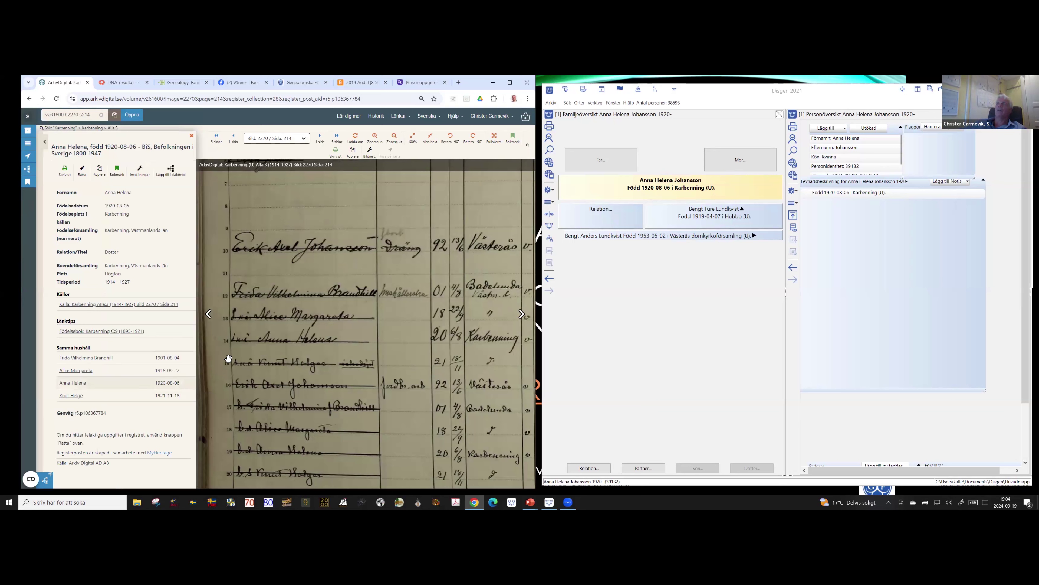
{"action": "scroll", "coordinate": [244, 354], "scroll_direction": "up", "scroll_amount": 2}
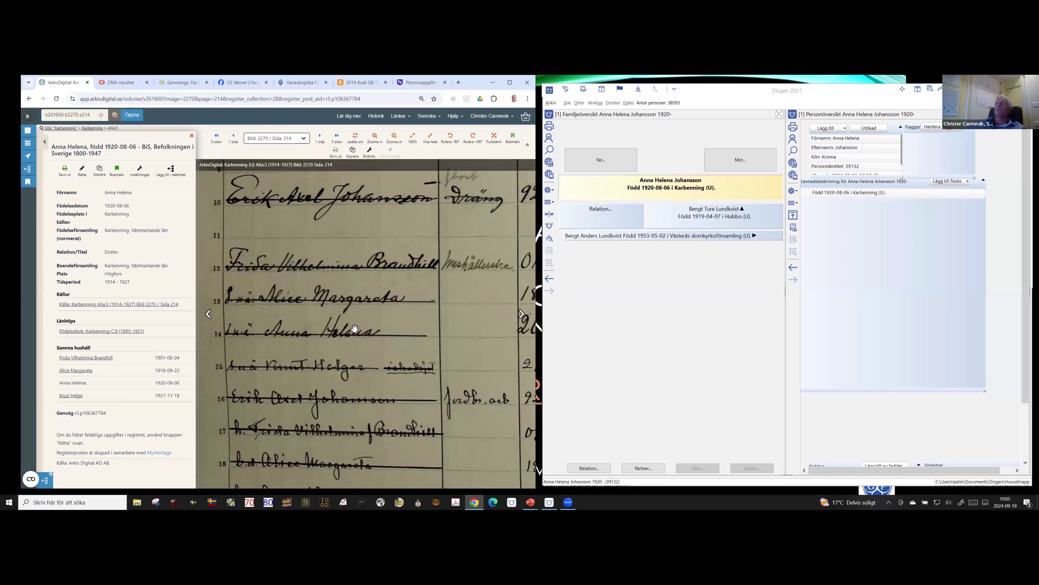
{"action": "scroll", "coordinate": [330, 306], "scroll_direction": "down", "scroll_amount": 1}
{"action": "mouse_move", "coordinate": [330, 306]}
{"action": "left_mouse_down"}
{"action": "mouse_move", "coordinate": [285, 307]}
{"action": "mouse_move", "coordinate": [338, 316]}
{"action": "left_mouse_up"}
{"action": "scroll", "coordinate": [269, 310], "scroll_direction": "down", "scroll_amount": 1}
{"action": "scroll", "coordinate": [338, 315], "scroll_direction": "up", "scroll_amount": 2}
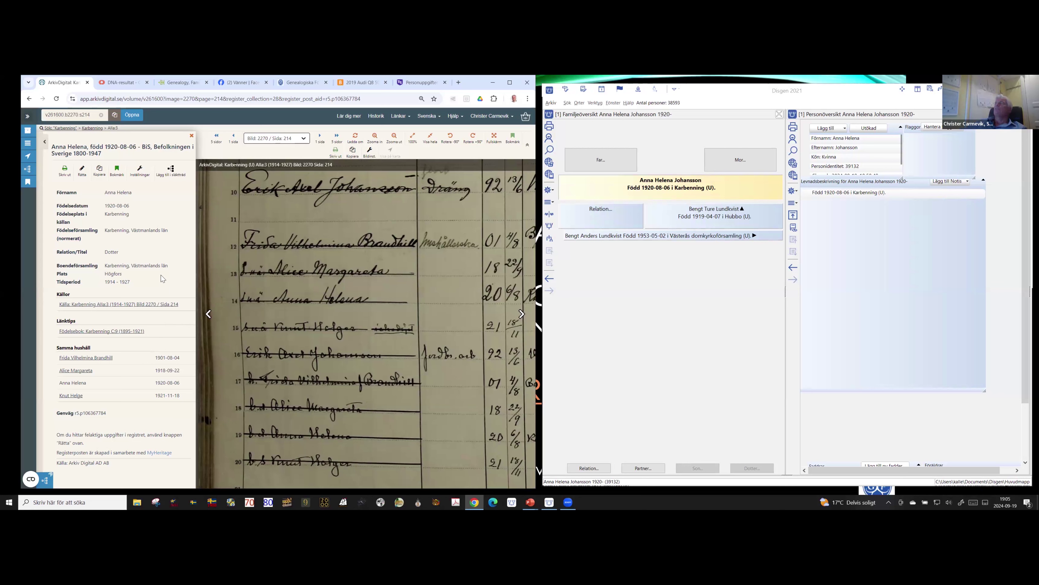
{"action": "left_click", "coordinate": [732, 169]}
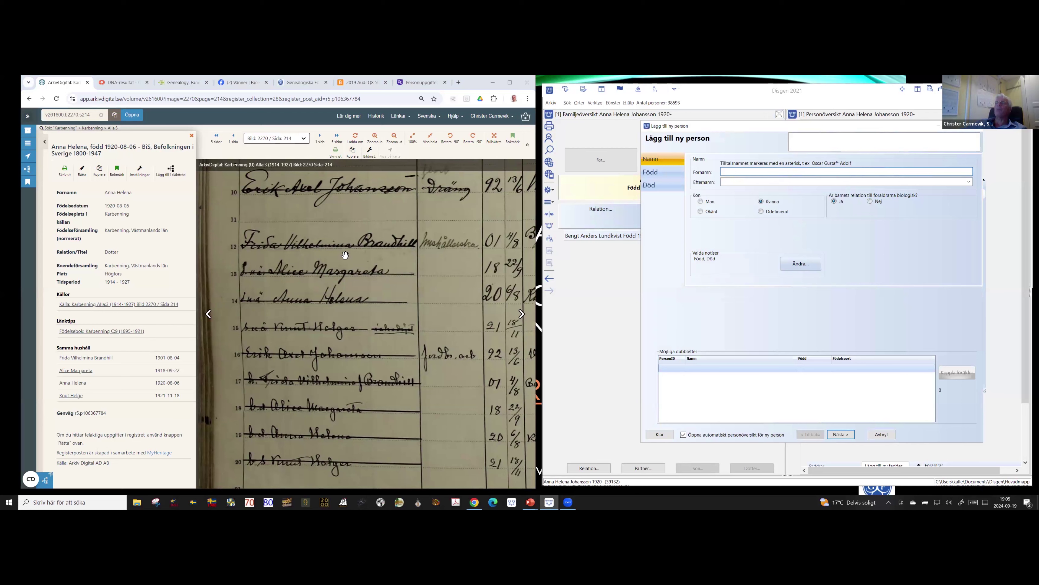
{"action": "left_click", "coordinate": [86, 358]}
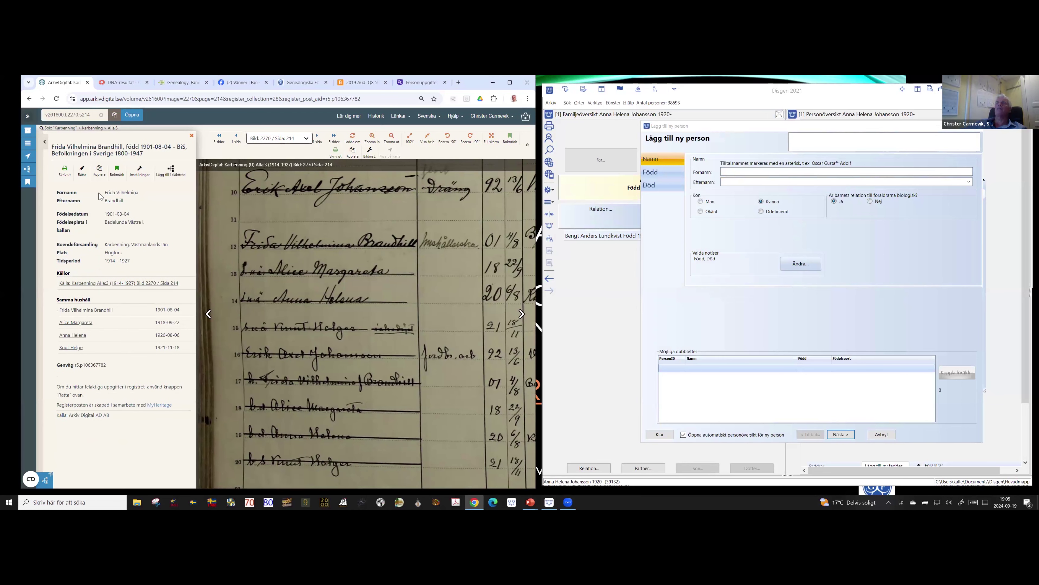
{"action": "triple_click", "coordinate": [101, 193]}
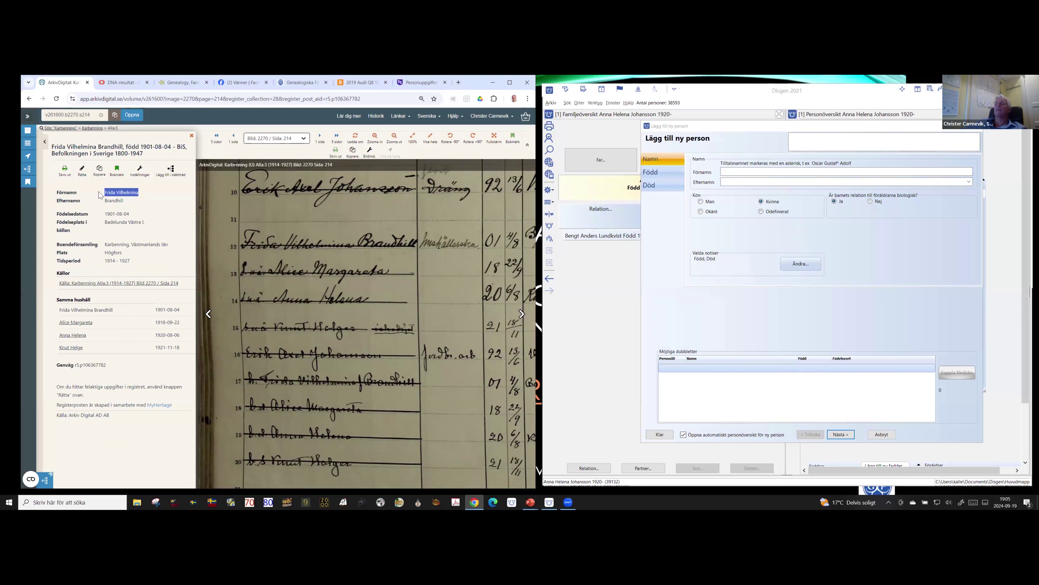
{"action": "left_click", "coordinate": [725, 172]}
{"action": "key", "text": "ctrl+v"}
{"action": "left_click_drag", "start_coordinate": [124, 201], "coordinate": [103, 201]}
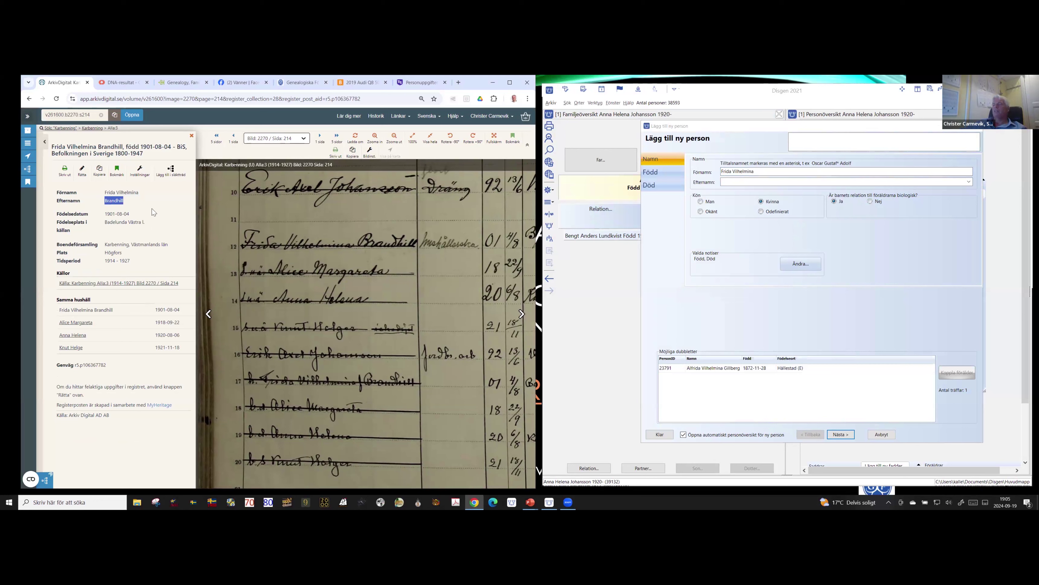
{"action": "left_click", "coordinate": [728, 180]}
{"action": "key", "text": "ctrl+v"}
{"action": "left_click", "coordinate": [841, 436]}
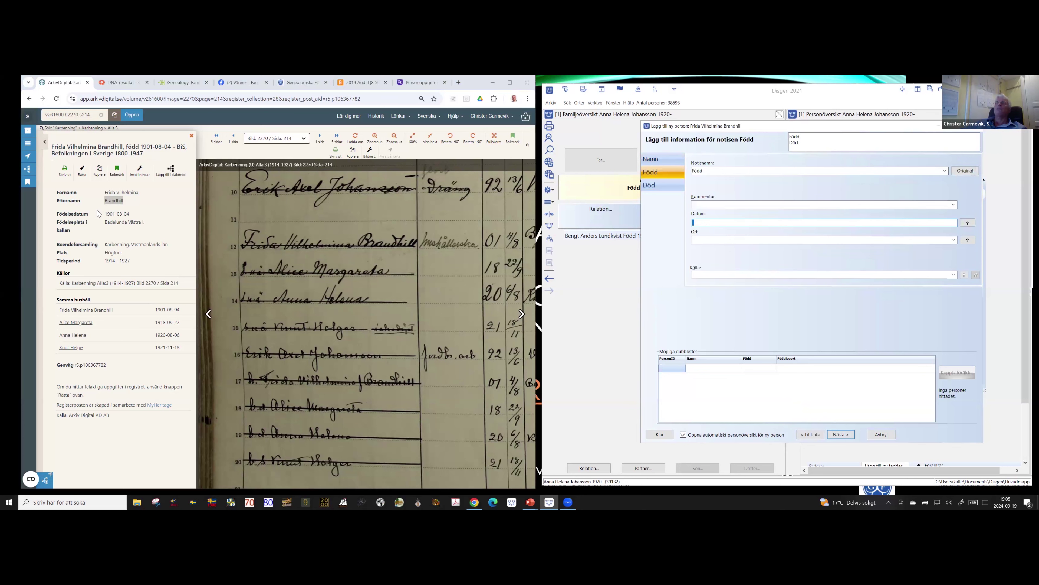
Step: Give her birth date 1901-08-04 and birthplace Västerås Badelunda (U), then finish the wizard
{"action": "left_click_drag", "start_coordinate": [100, 214], "coordinate": [130, 214]}
{"action": "key", "text": "ctrl+c"}
{"action": "left_click", "coordinate": [720, 258]}
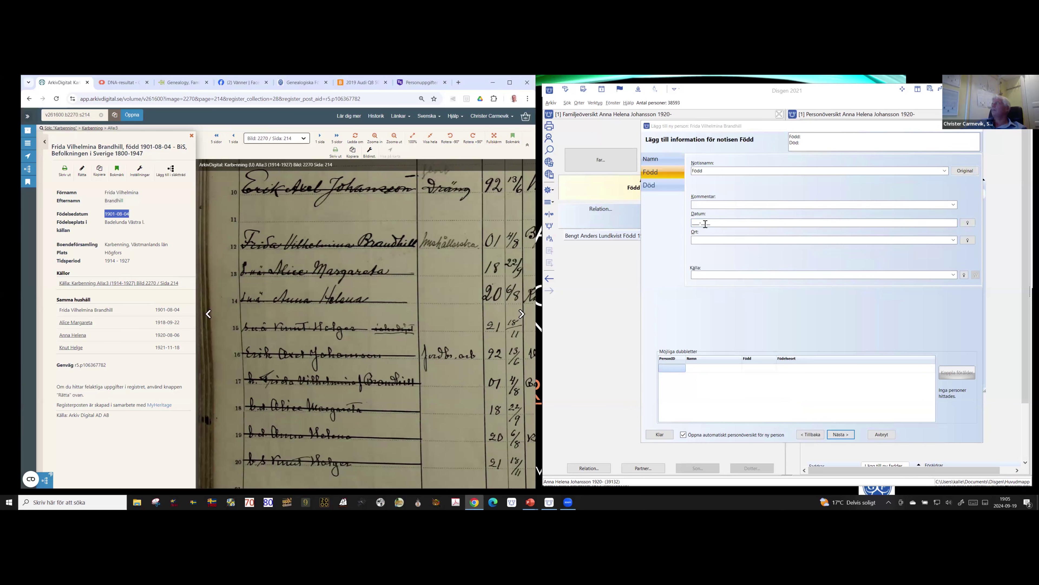
{"action": "key", "text": "ctrl+v"}
{"action": "left_click", "coordinate": [968, 240]}
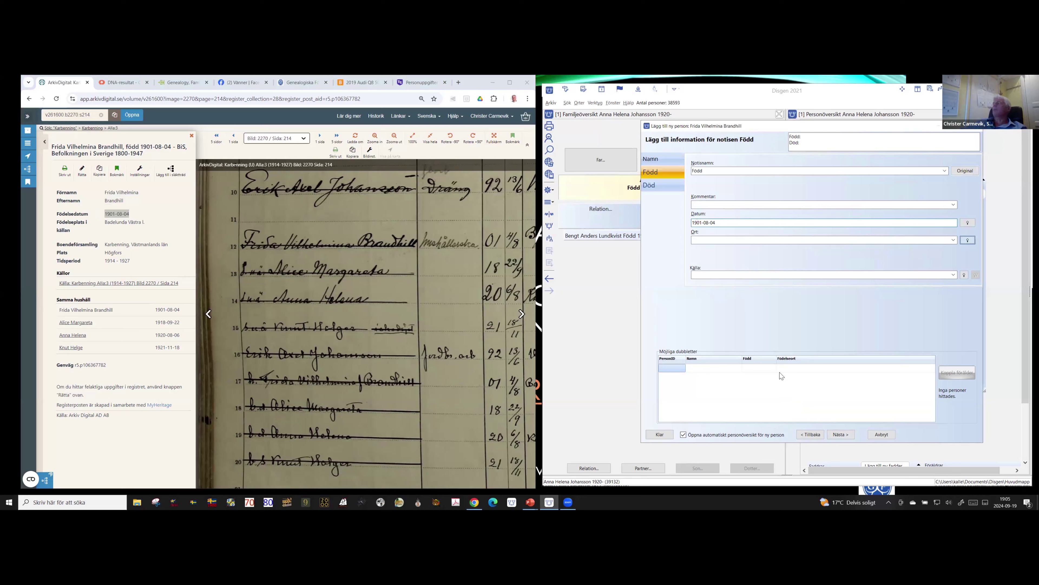
{"action": "key", "text": "Return"}
{"action": "type", "text": "b"}
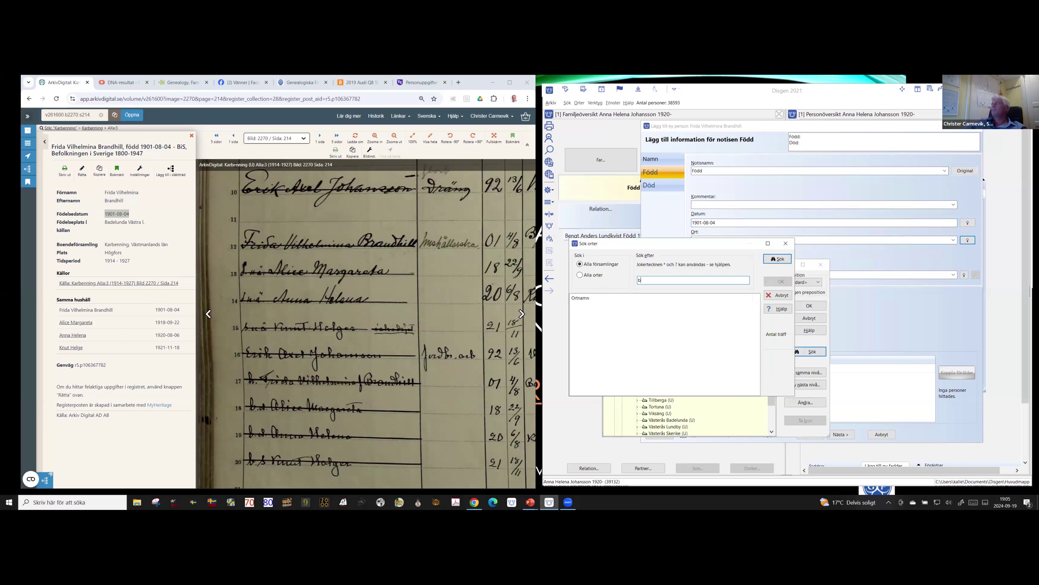
{"action": "type", "text": "adelund"}
{"action": "key", "text": "Return"}
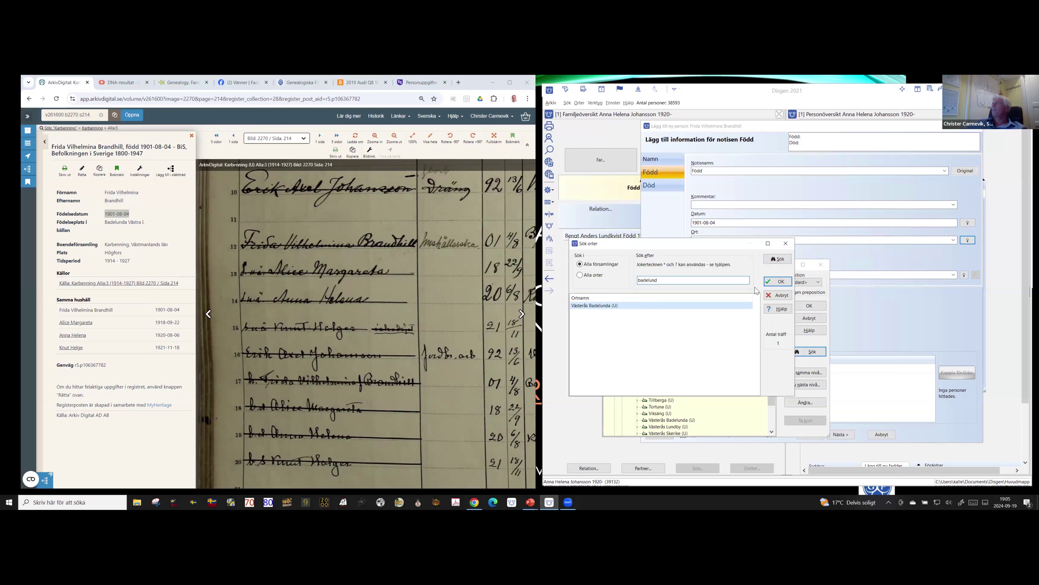
{"action": "key", "text": "Return"}
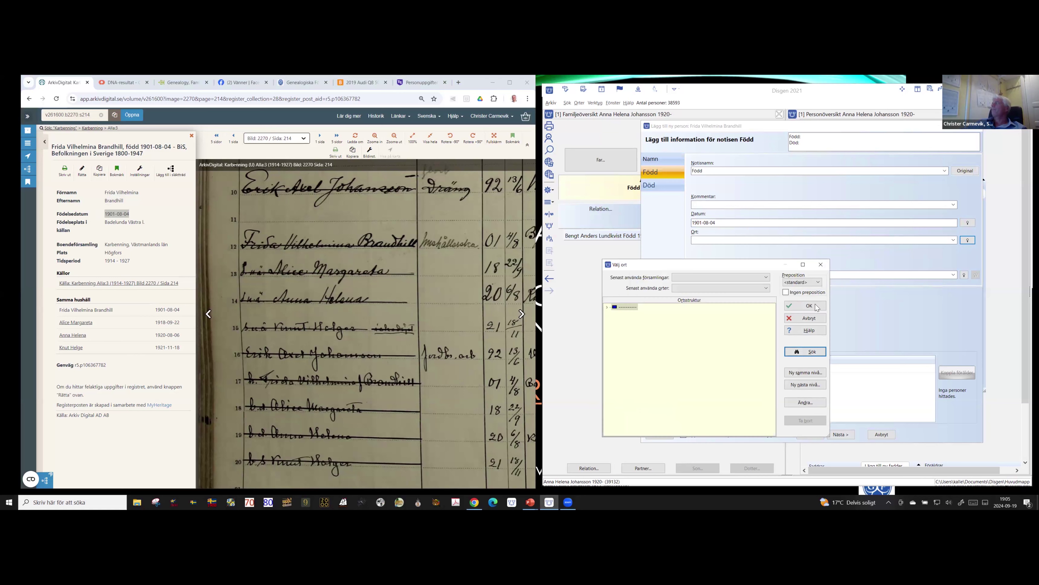
{"action": "key", "text": "Return"}
{"action": "left_click", "coordinate": [841, 434]}
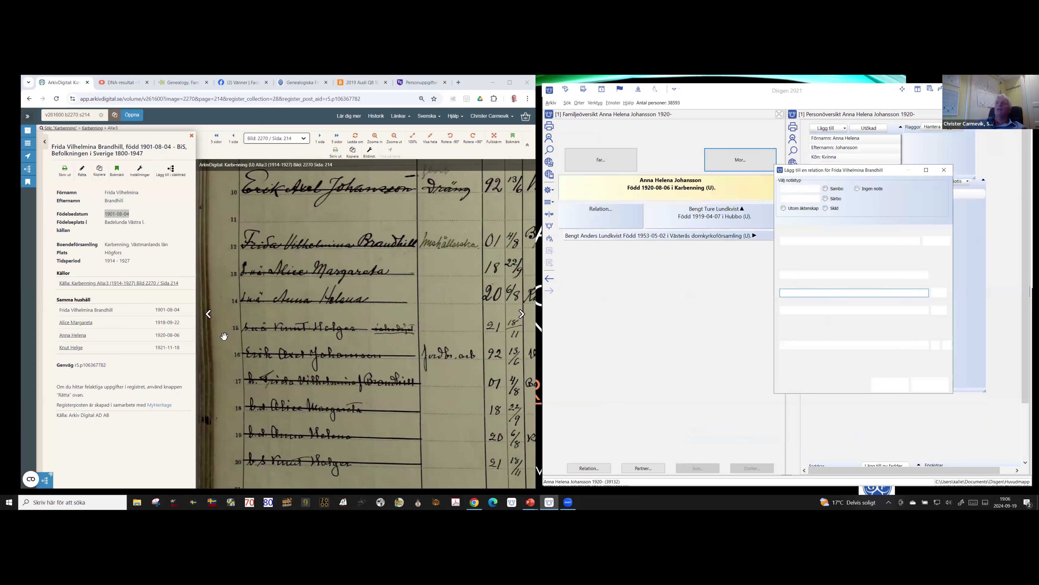